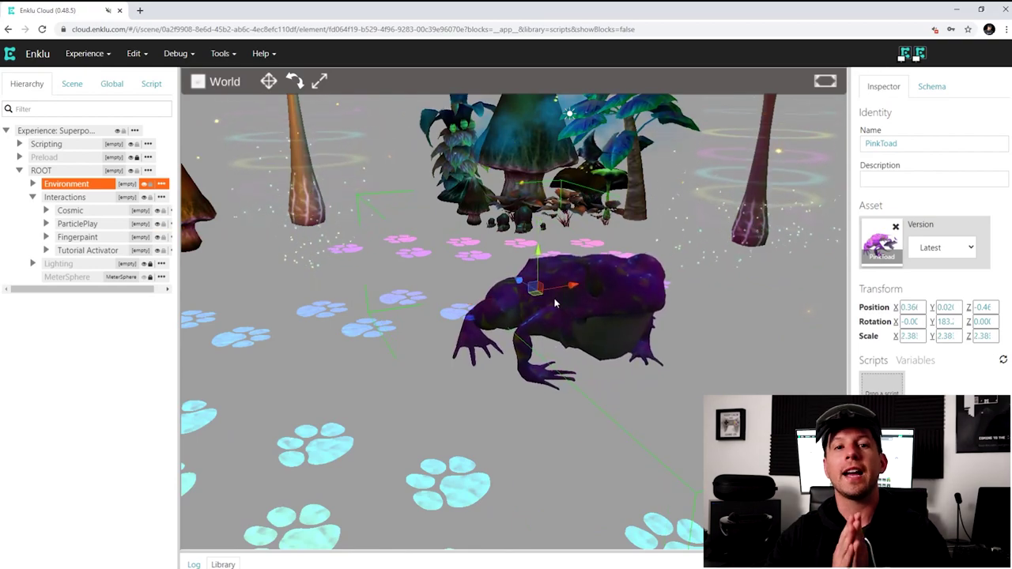
Step: Rotate the pink toad about its vertical axis to about 220° and scale it up uniformly to about 4.48
key("e")
mouse_move(545, 304)
left_mouse_down()
mouse_move(497, 303)
mouse_move(561, 302)
left_mouse_up()
key("r")
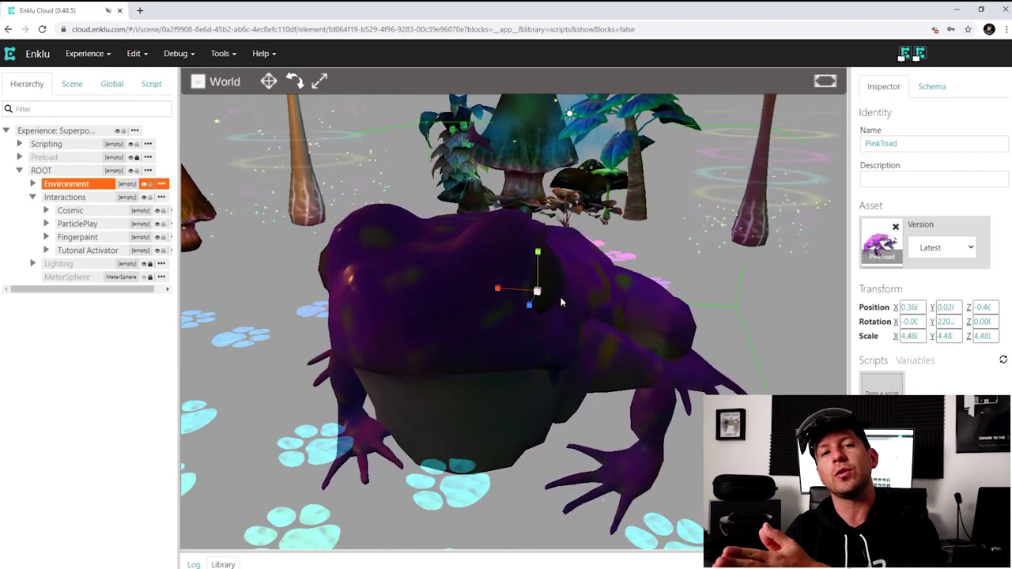
Step: View the sign-up plans offered on the Enklu Cloud sign-in page and return to the sign-in form
key("alt+Tab")
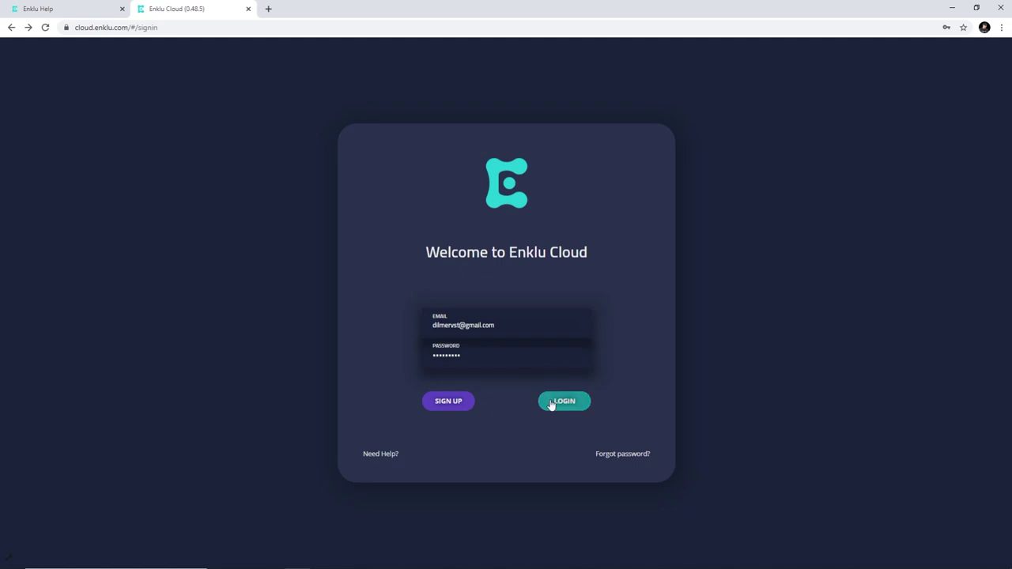
left_click(447, 405)
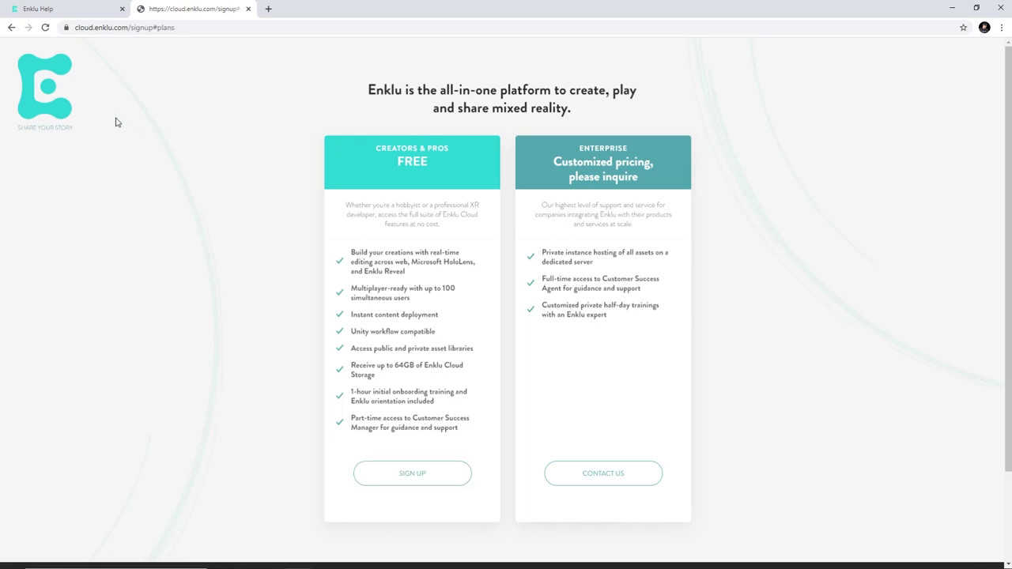
left_click(11, 27)
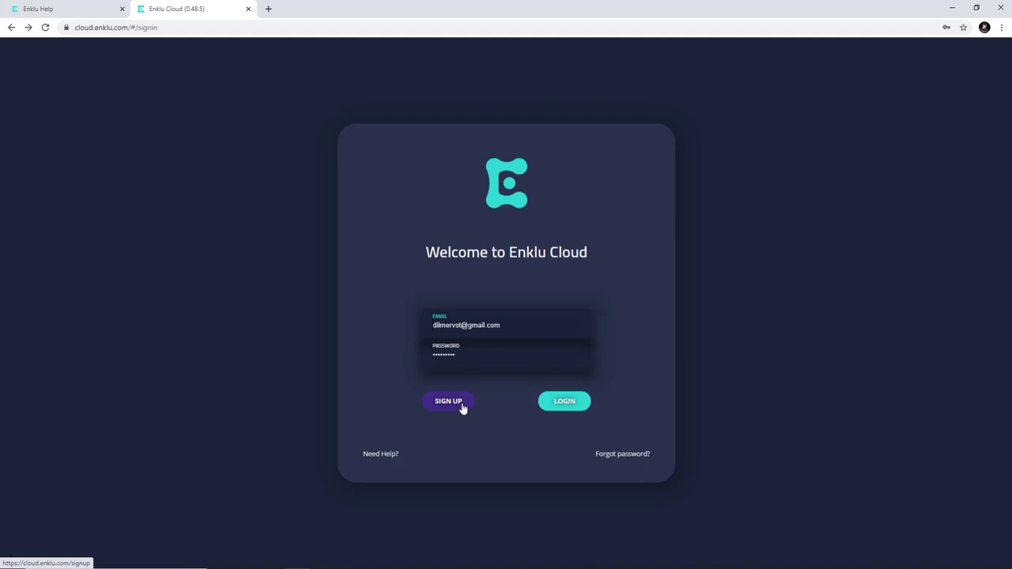
Step: Log in with the prefilled credentials and load the Superpowers 1.1 experience
left_click(562, 401)
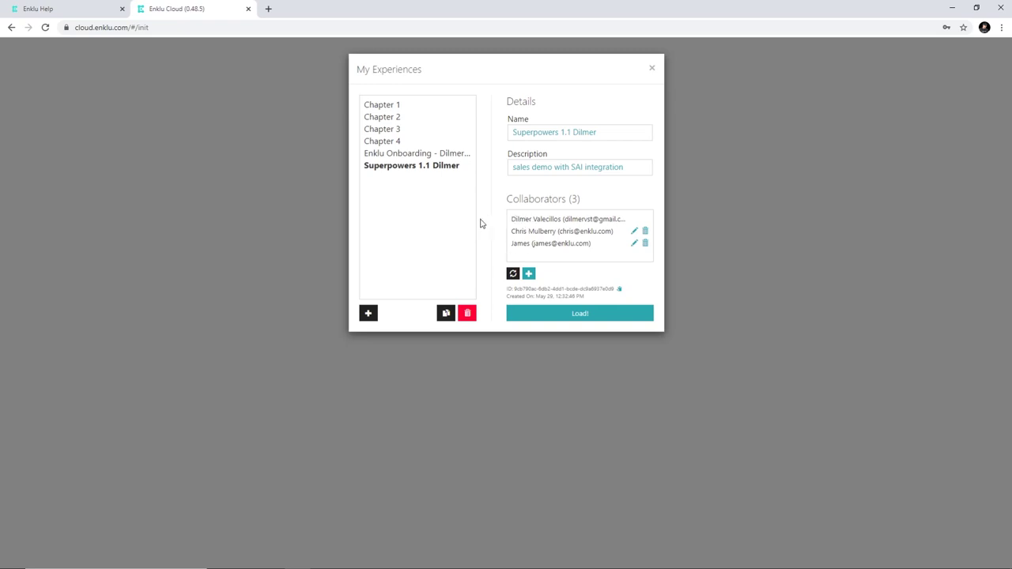
left_click(562, 317)
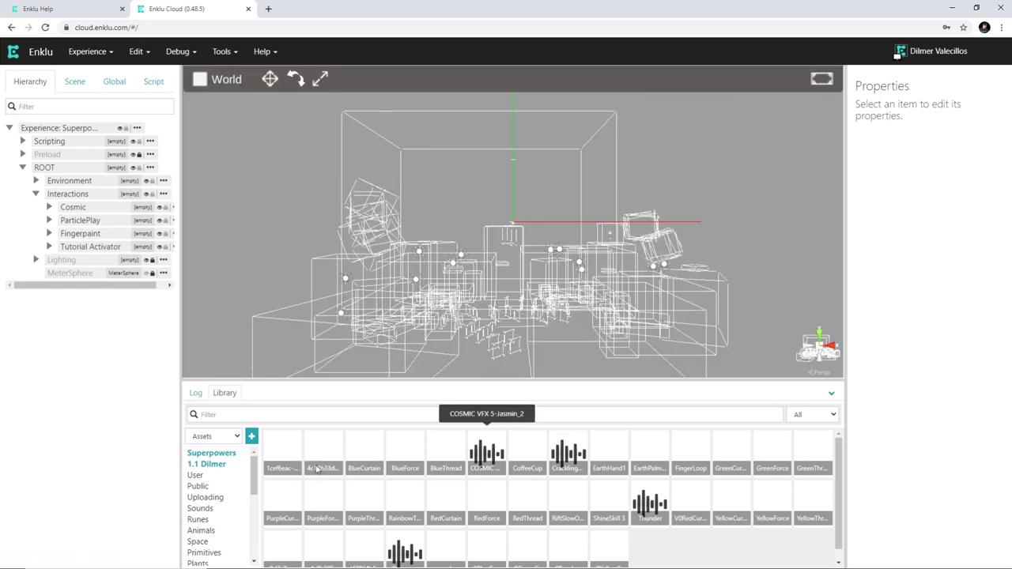
Step: Look at the experience's log messages and return to the asset library with its category list
left_click(196, 394)
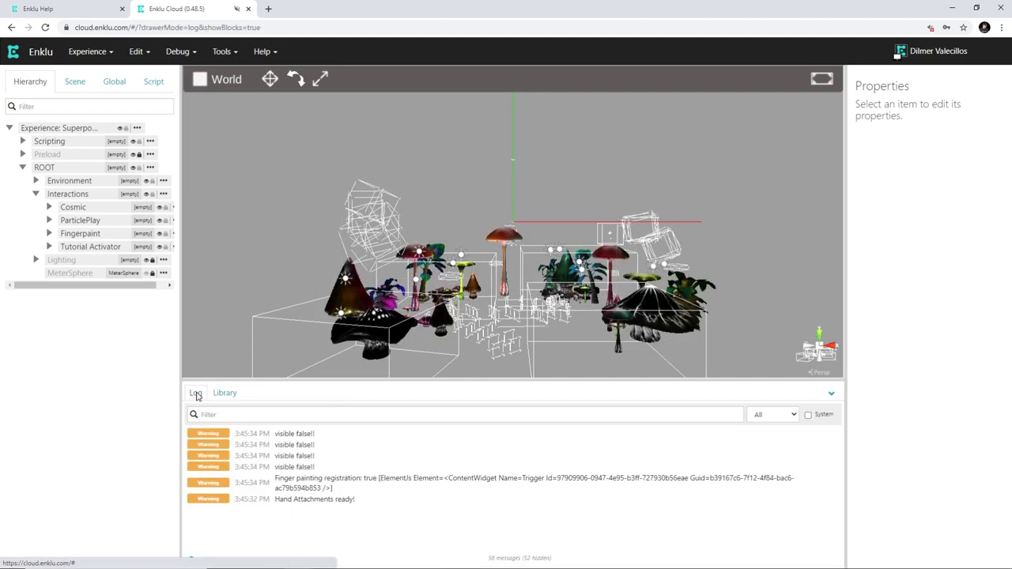
left_click(219, 397)
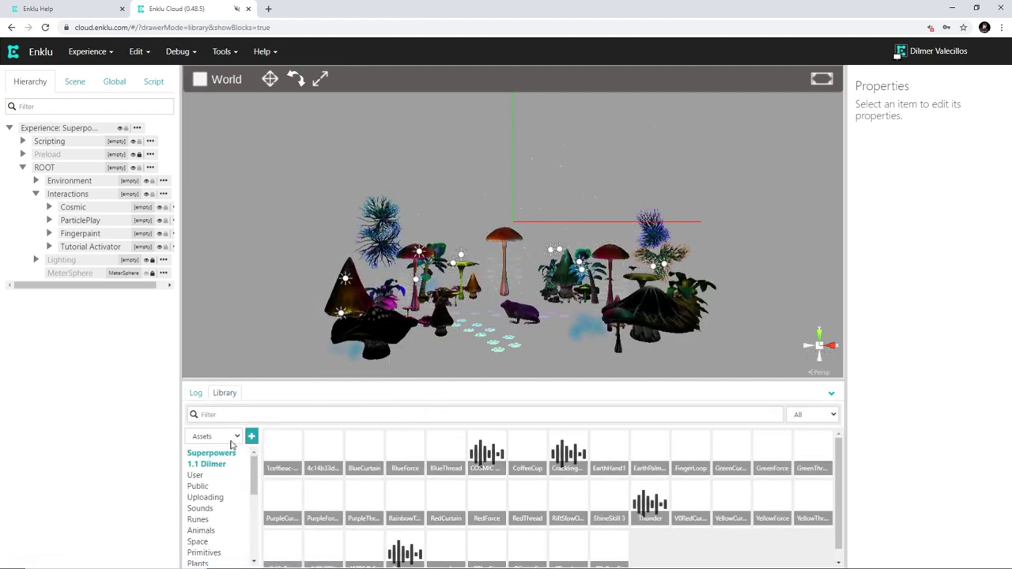
mouse_move(253, 474)
left_mouse_down()
mouse_move(258, 540)
mouse_move(248, 464)
left_mouse_up()
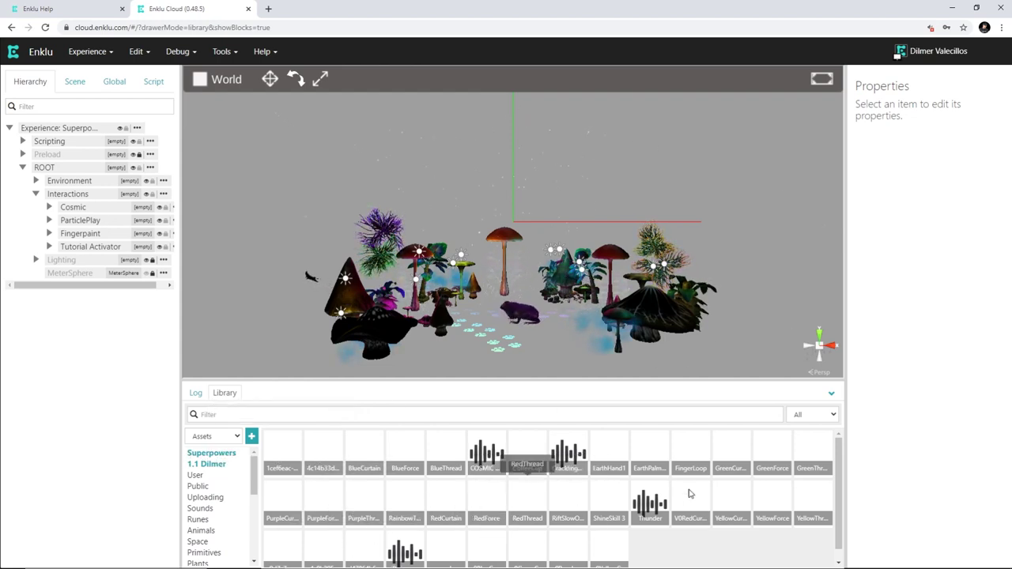
Step: Browse the Space category of the asset library
left_click(198, 542)
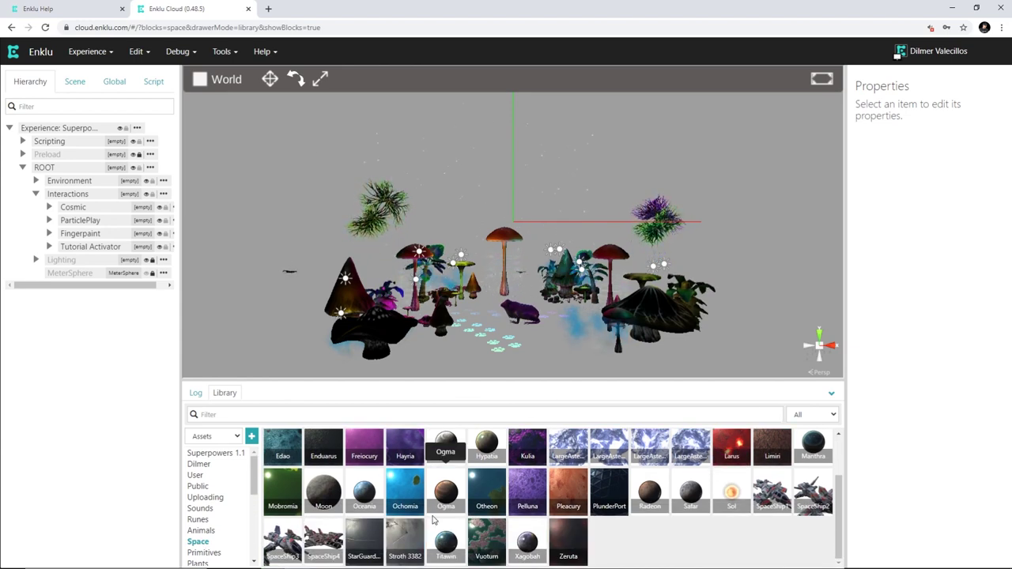
scroll(435, 518, "down", 1)
scroll(435, 518, "up", 1)
Step: Browse the Primitives, Plants, Effects and Halloween categories of the asset library
scroll(208, 507, "down", 3)
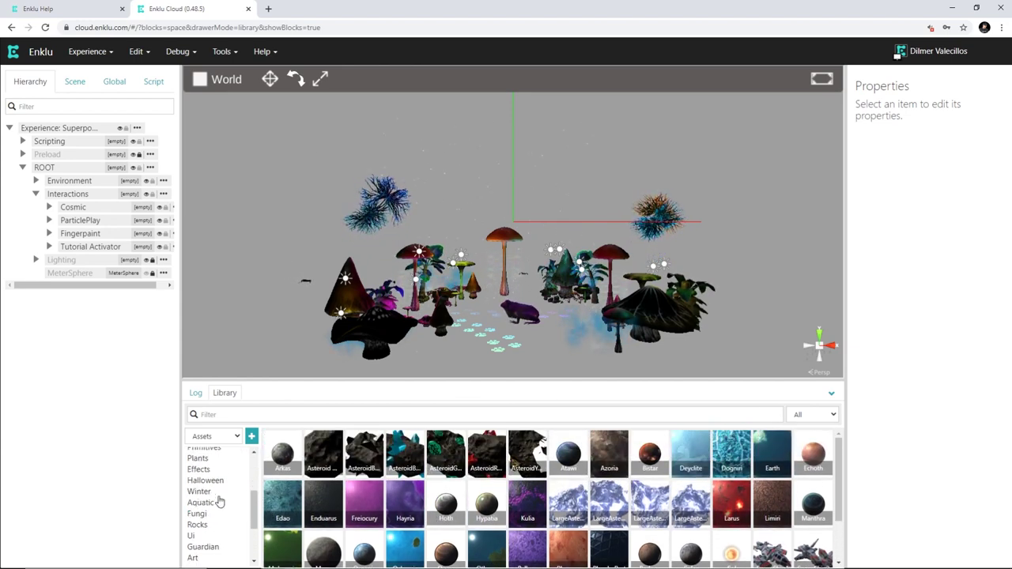
scroll(217, 478, "up", 1)
left_click(207, 501)
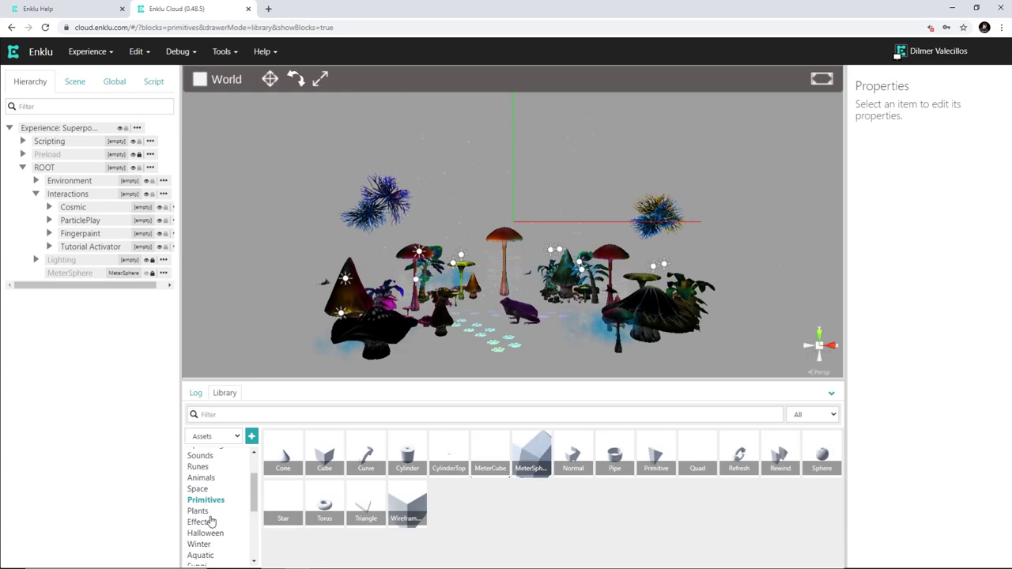
left_click(206, 512)
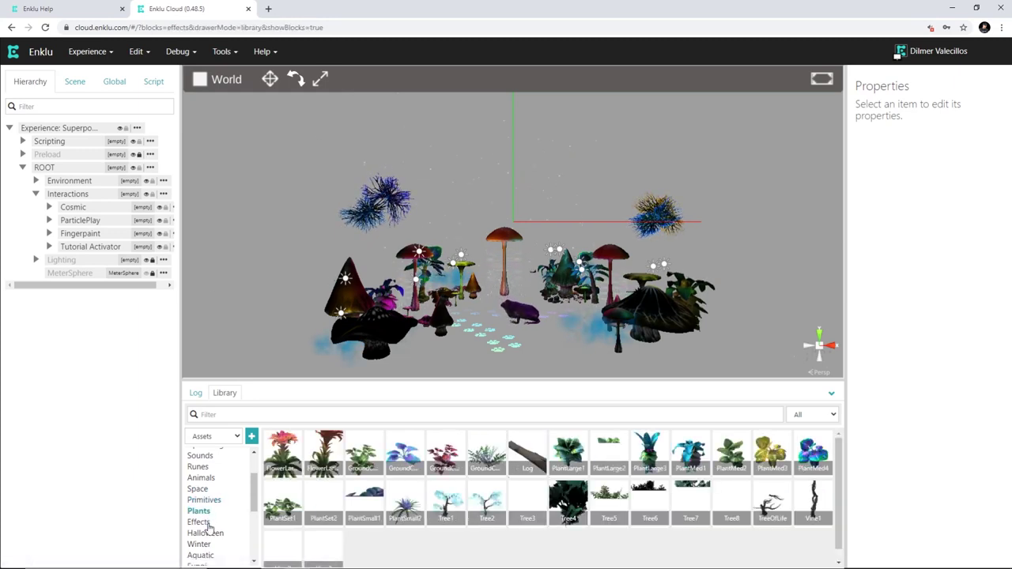
left_click(204, 522)
left_click(207, 534)
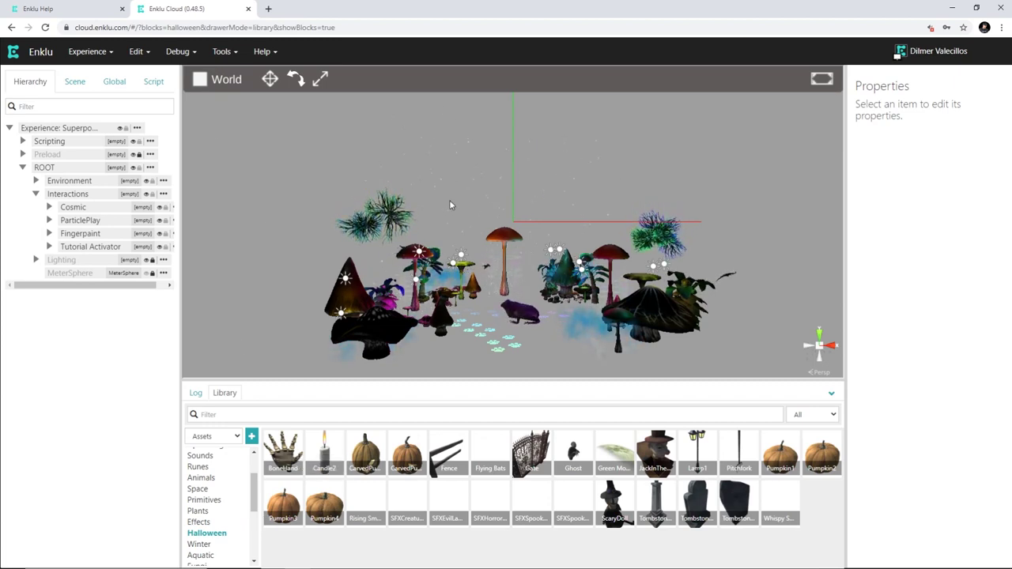
Step: Browse the Ui, Guardian and Sounds categories of the asset library
left_click(192, 536)
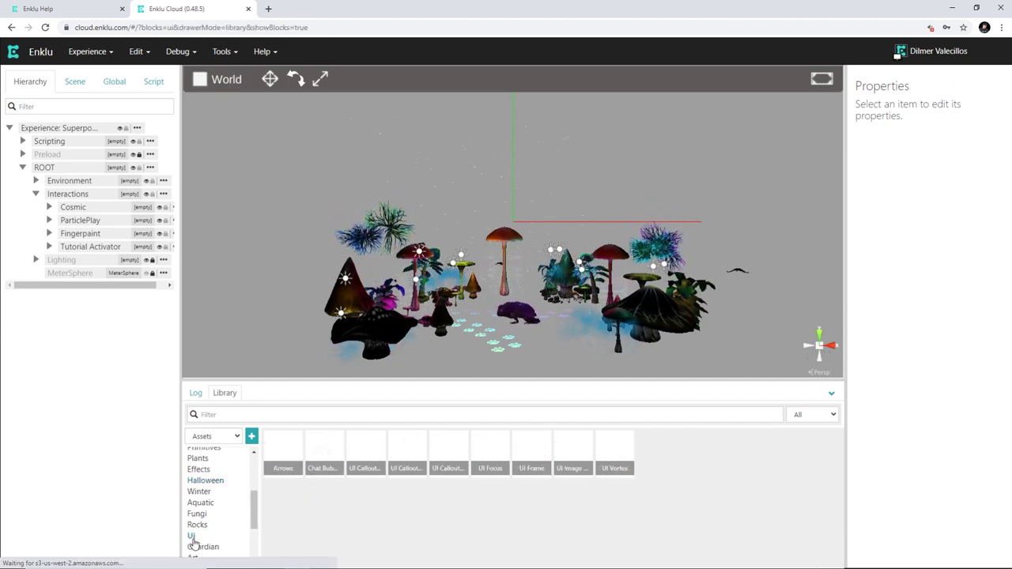
left_click(204, 547)
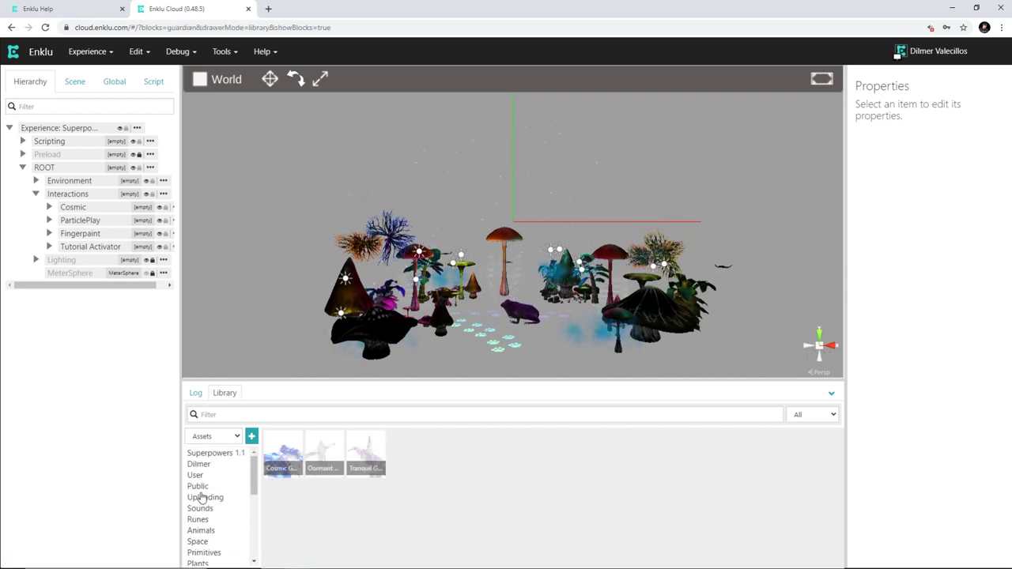
left_click(200, 510)
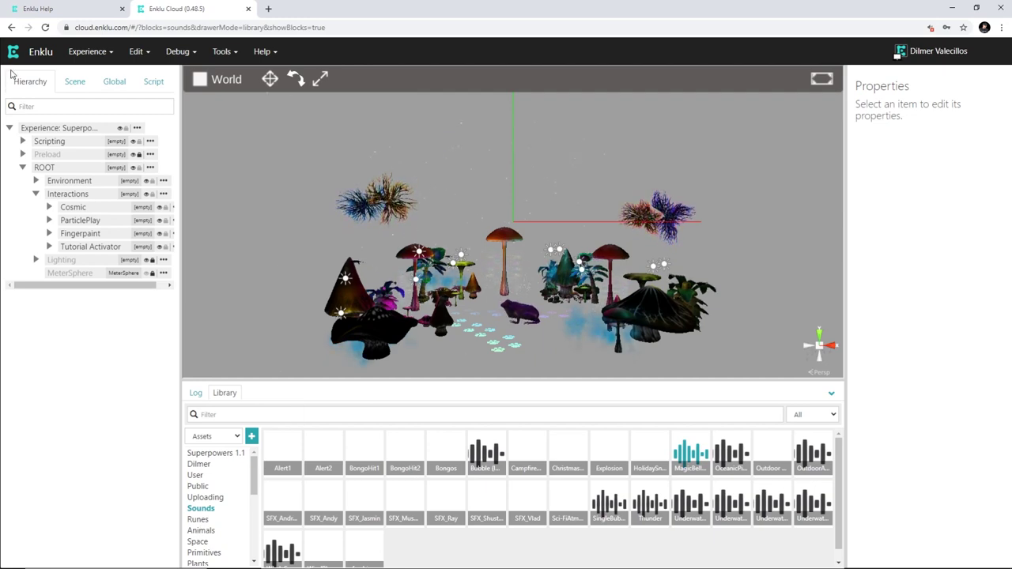
Step: Enlarge the 3D scene view by shrinking the asset library below it
left_click(512, 313)
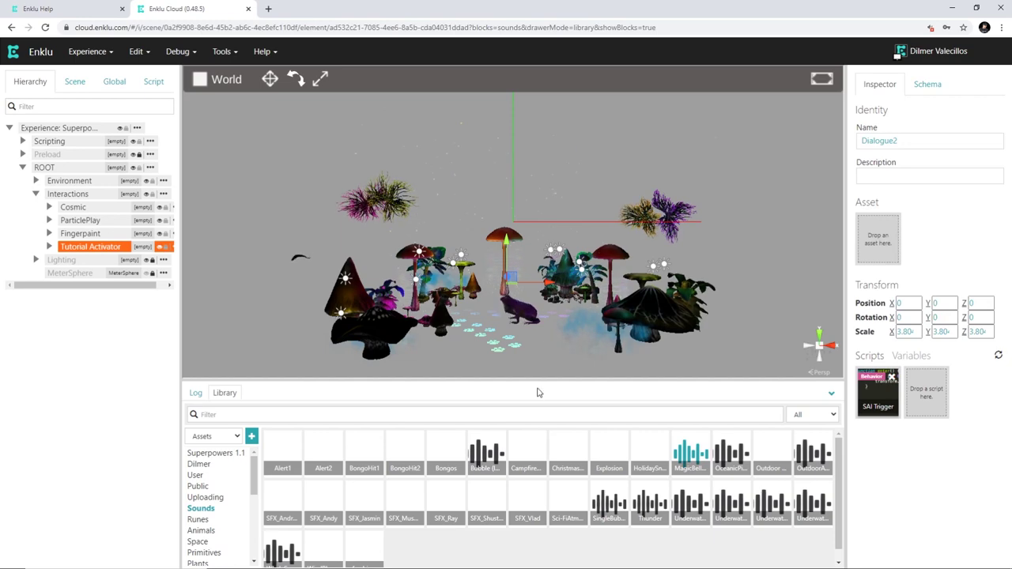
left_click_drag(545, 380, 539, 471)
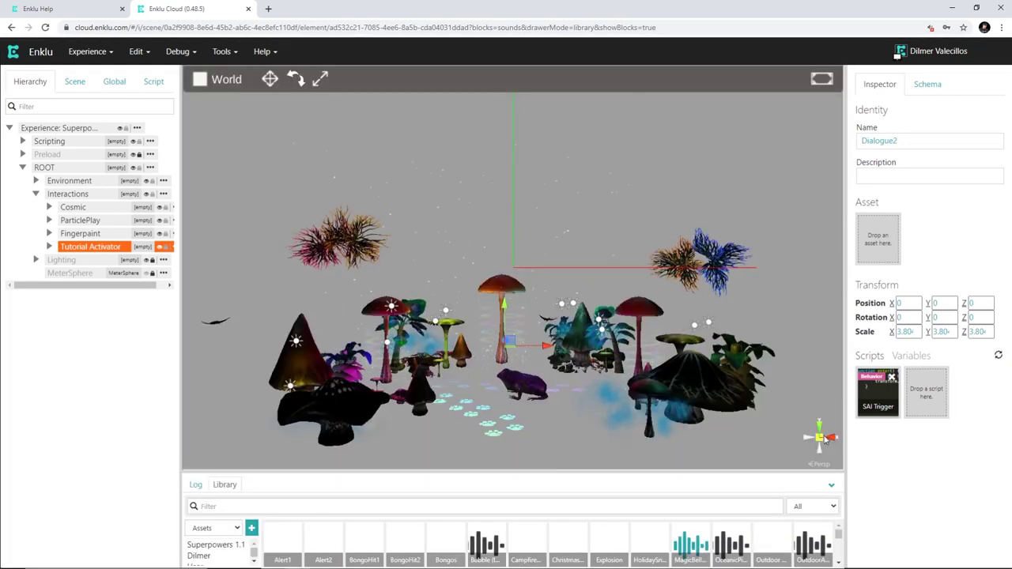
scroll(822, 445, "up", 5)
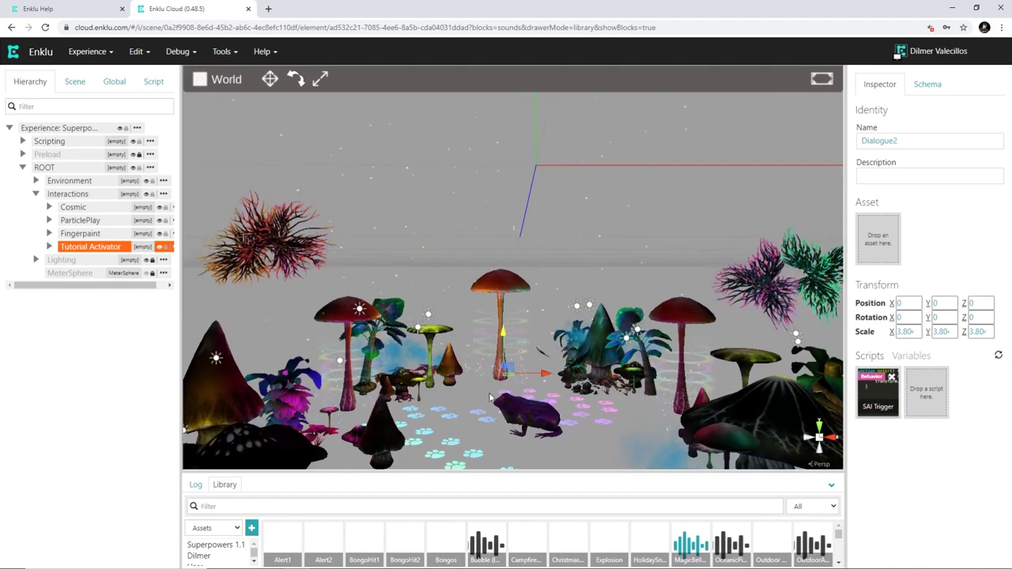
scroll(515, 378, "up", 3)
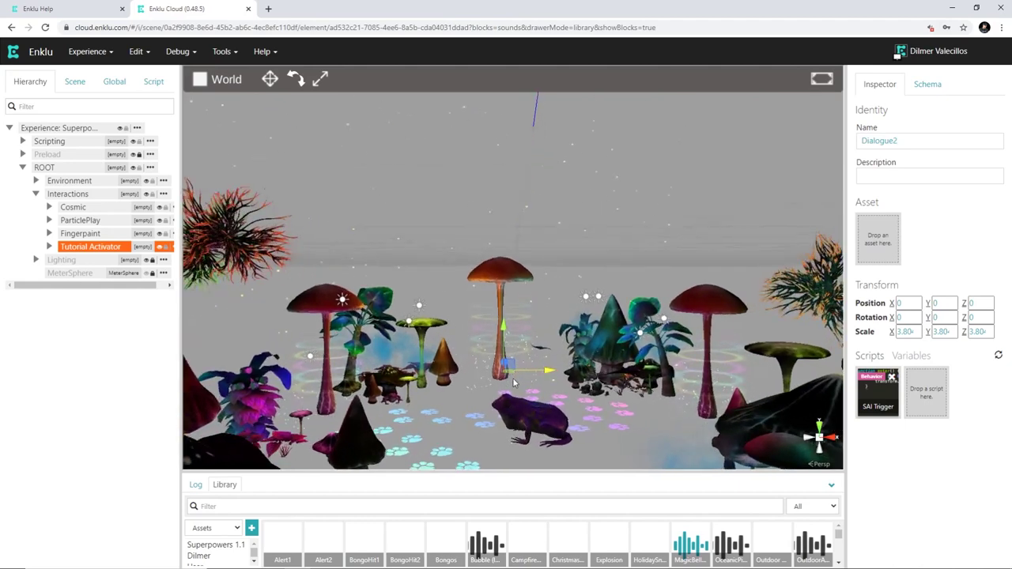
Step: Select the purple toad in the middle of the scene and frame it in the view
left_click(526, 415)
scroll(527, 415, "up", 5)
key("f")
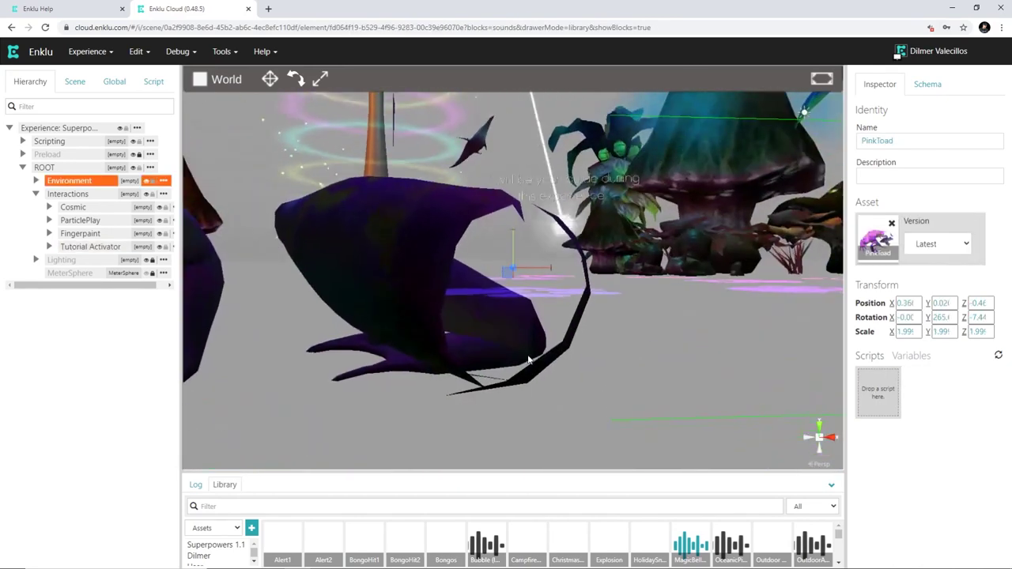
scroll(520, 350, "down", 6)
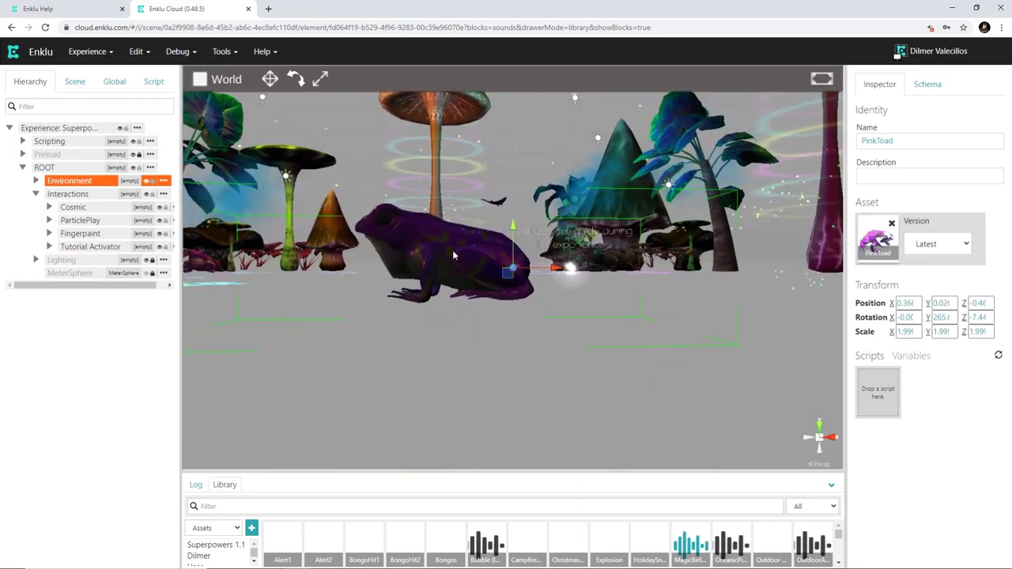
Step: Inspect the toad from another angle and reselect the PinkToad element
left_click_drag(445, 252, 380, 253, "alt")
middle_click_drag(378, 253, 509, 286)
left_click(506, 326)
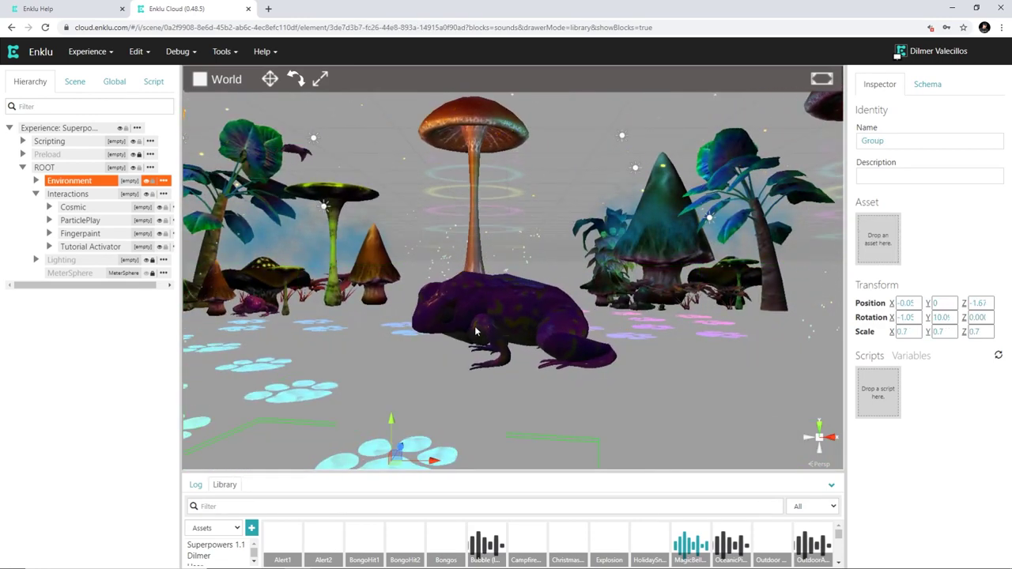
mouse_move(522, 318)
right_mouse_down()
mouse_move(483, 327)
mouse_move(425, 305)
mouse_move(415, 324)
mouse_move(540, 318)
mouse_move(525, 312)
right_mouse_up()
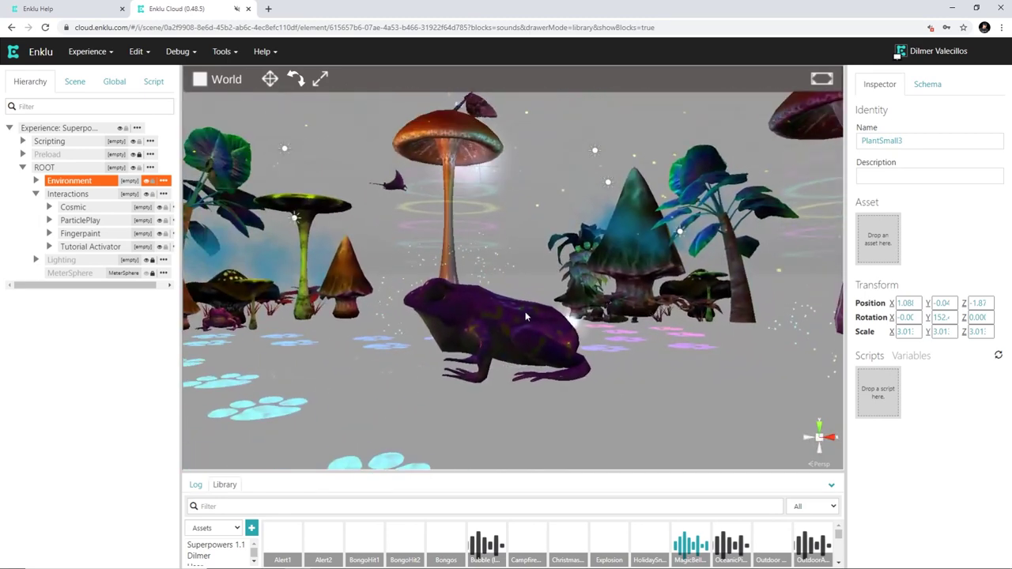
left_click(525, 311)
scroll(528, 331, "down", 5)
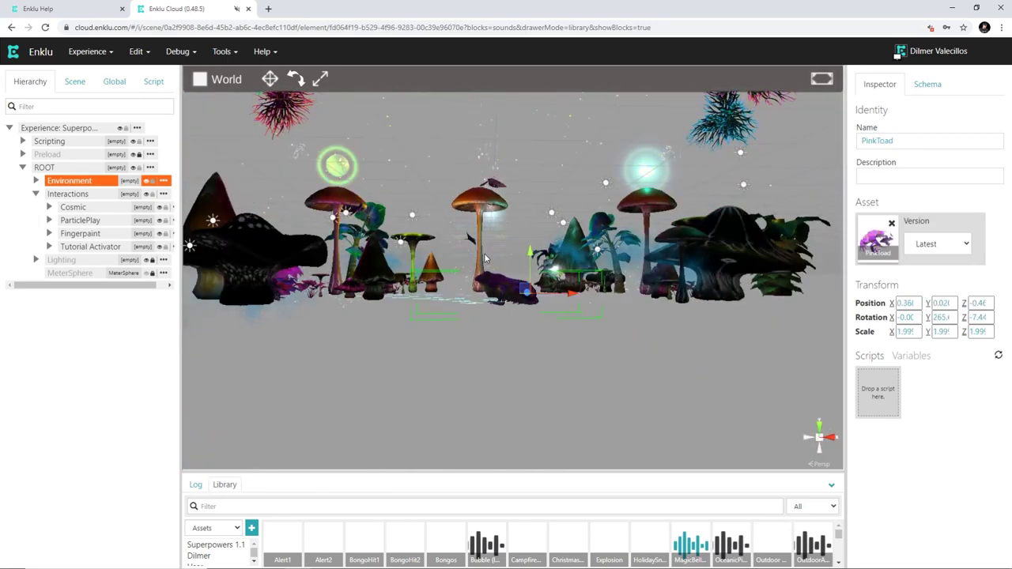
Step: Show the scene view in full screen and look around the mushrooms near the toad
scroll(489, 255, "up", 3)
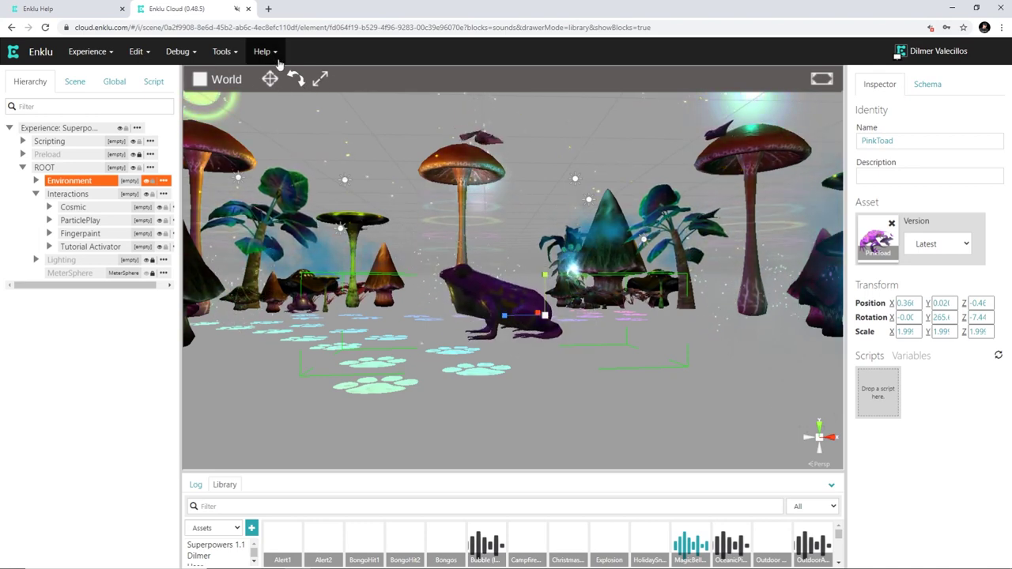
scroll(510, 163, "up", 3)
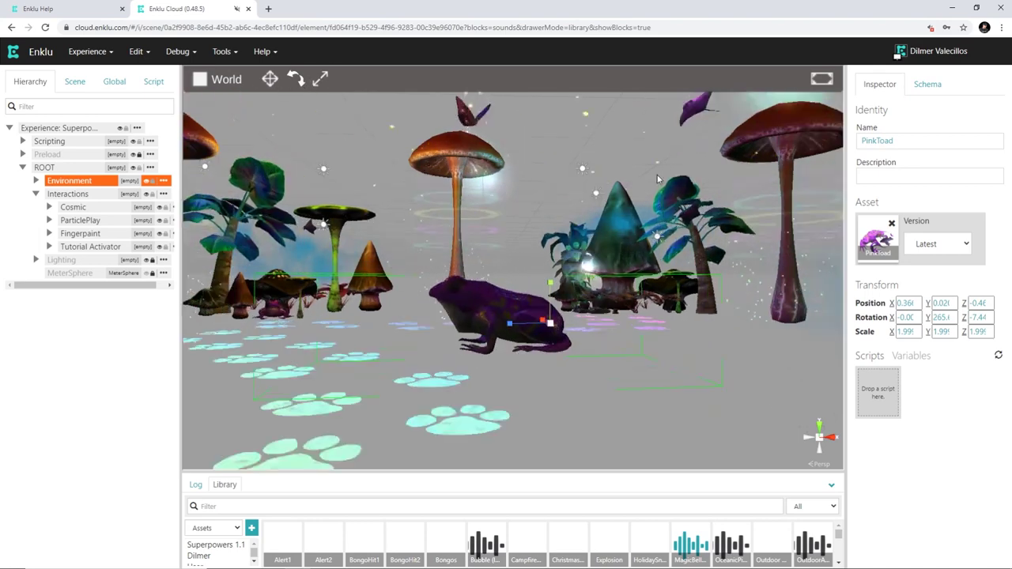
left_click(822, 79)
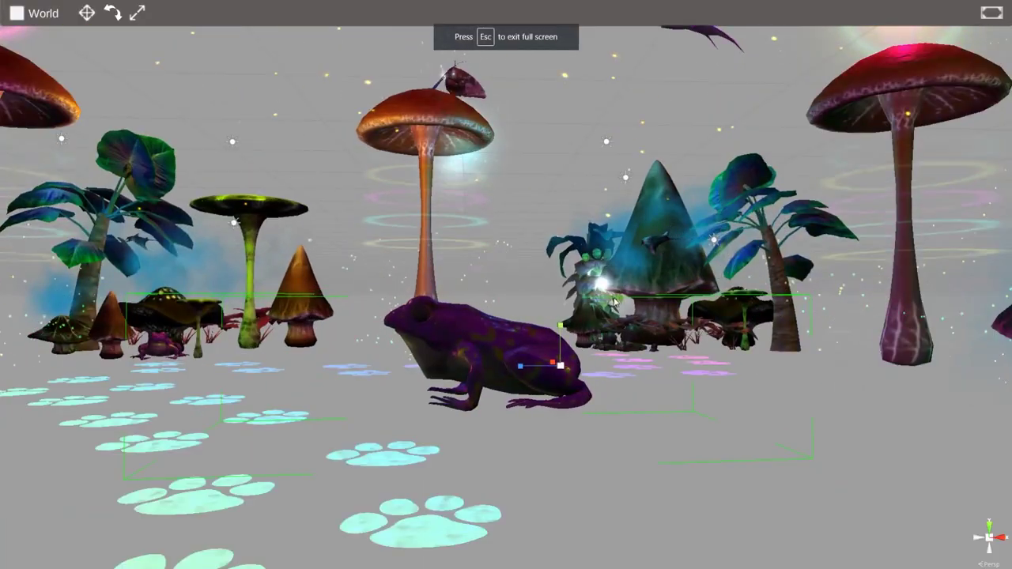
right_click_drag(614, 298, 304, 220)
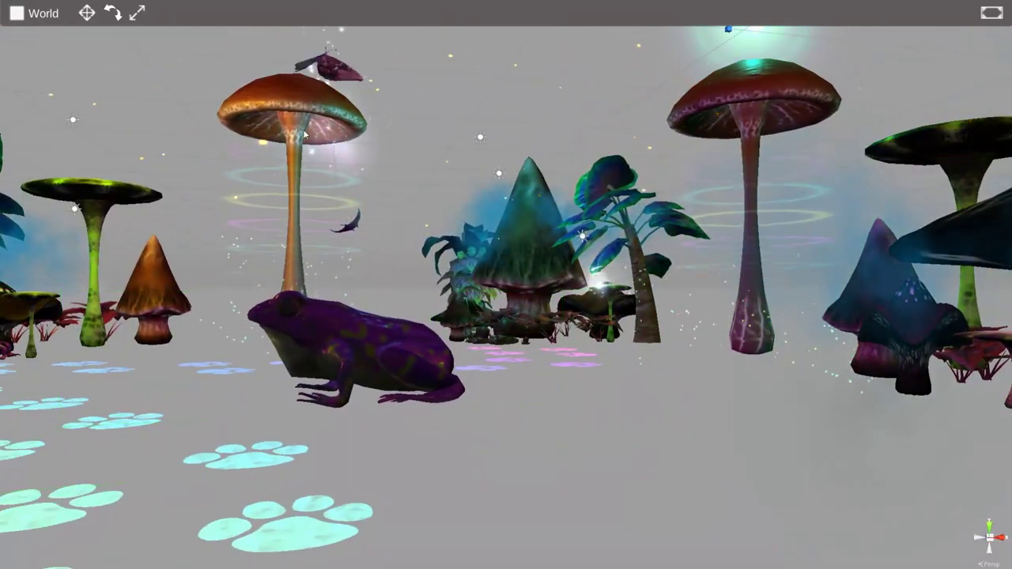
Step: Select the tall orange mushroom behind the toad and frame it in the view
left_click(316, 99)
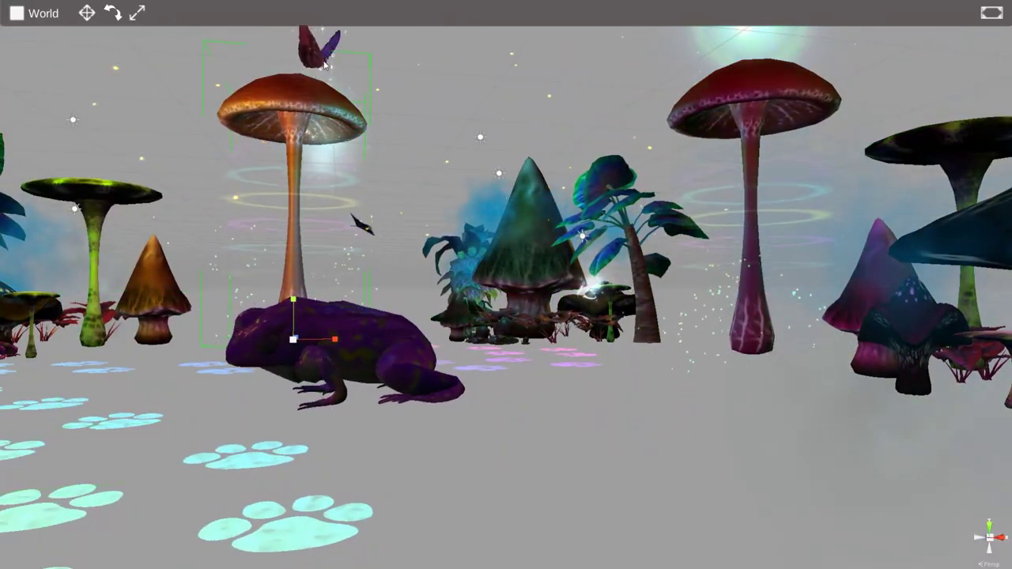
key("f")
scroll(486, 220, "down", 2)
Step: Select the butterfly above the orange mushroom and frame it in the view
left_click(485, 220)
left_click(517, 154)
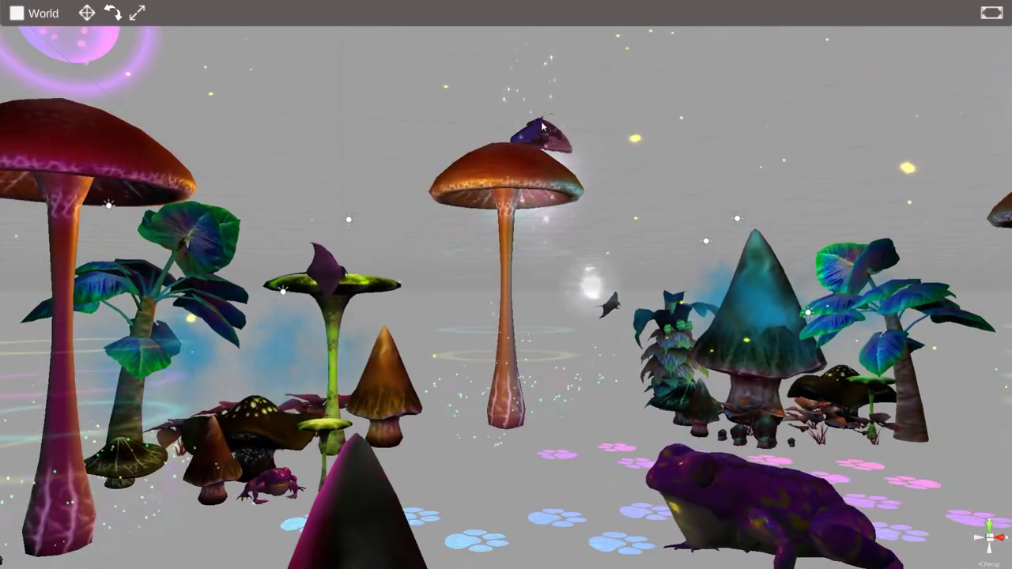
key("f")
key("f")
scroll(546, 111, "down", 2)
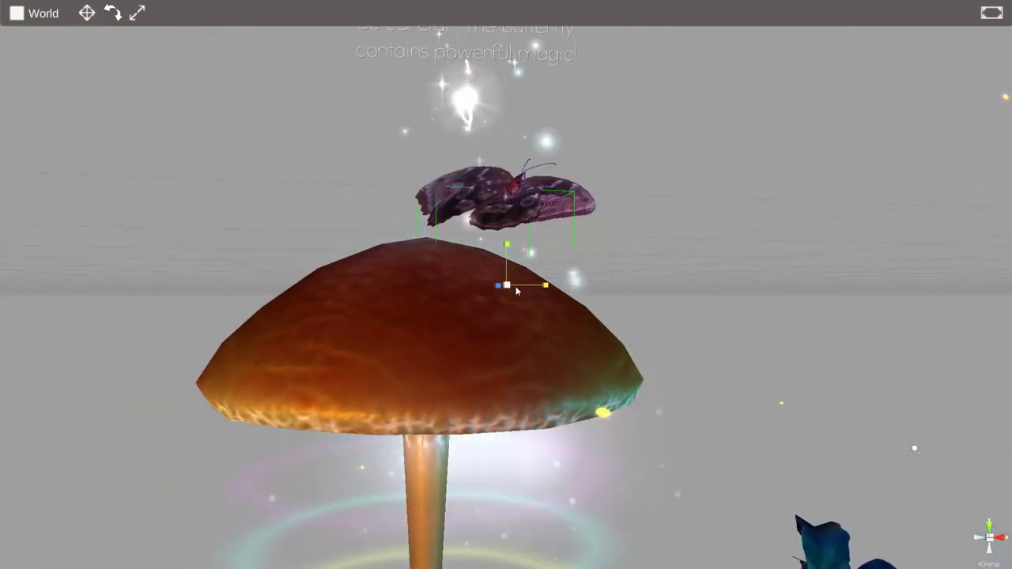
Step: Switch the butterfly's transform gizmo to rotation and then to movement
scroll(484, 329, "down", 3)
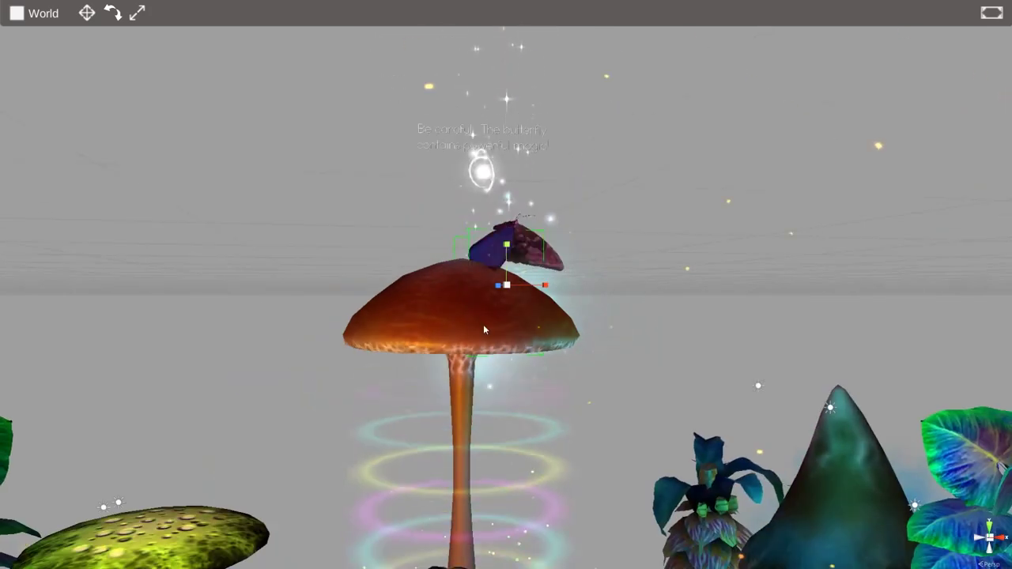
scroll(485, 329, "down", 2)
key("e")
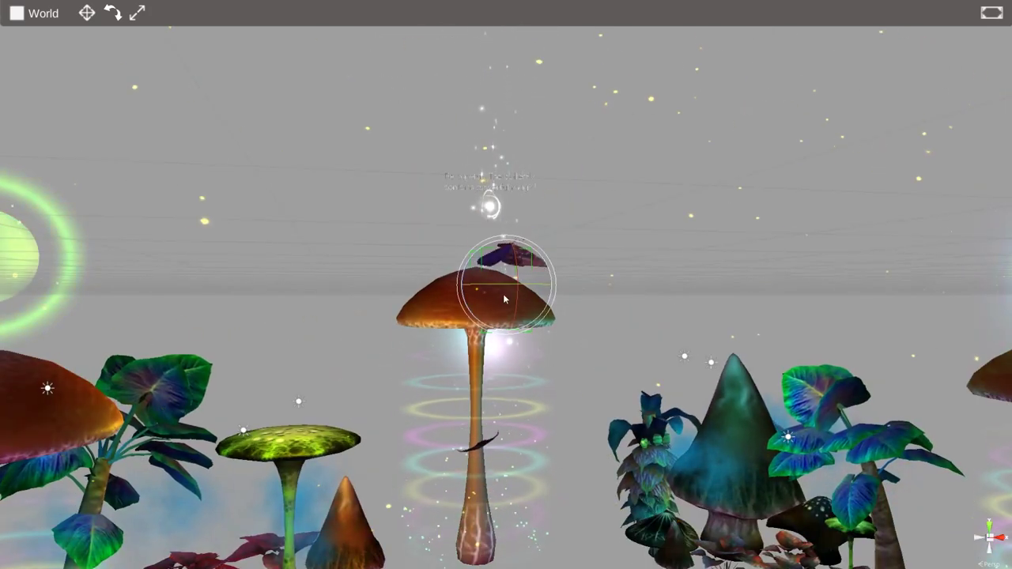
key("w")
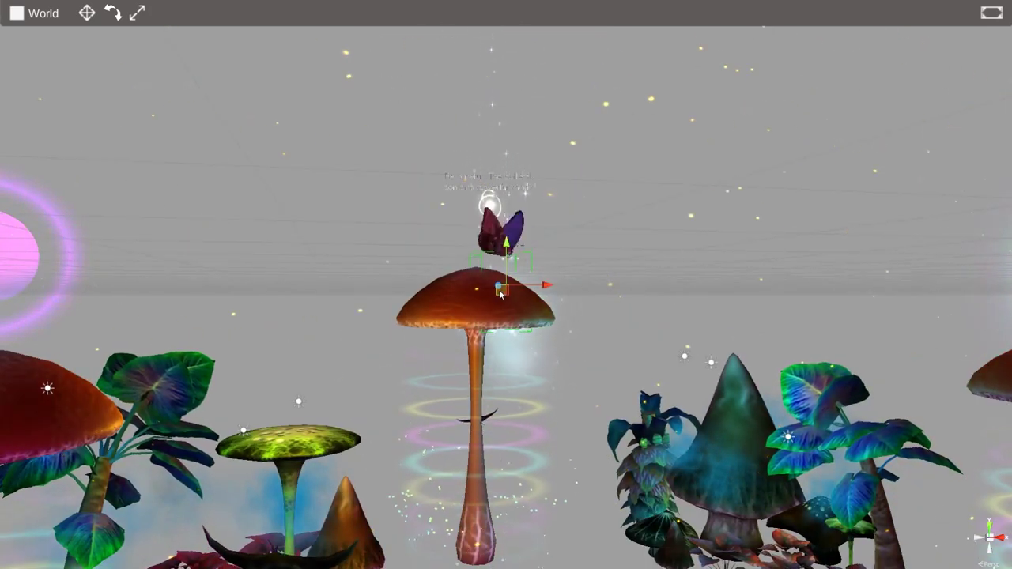
Step: Look at the butterfly and the neighbouring mushrooms from different positions and frame the selected butterfly in the view
middle_click_drag(488, 289, 470, 418)
middle_click_drag(454, 339, 451, 330)
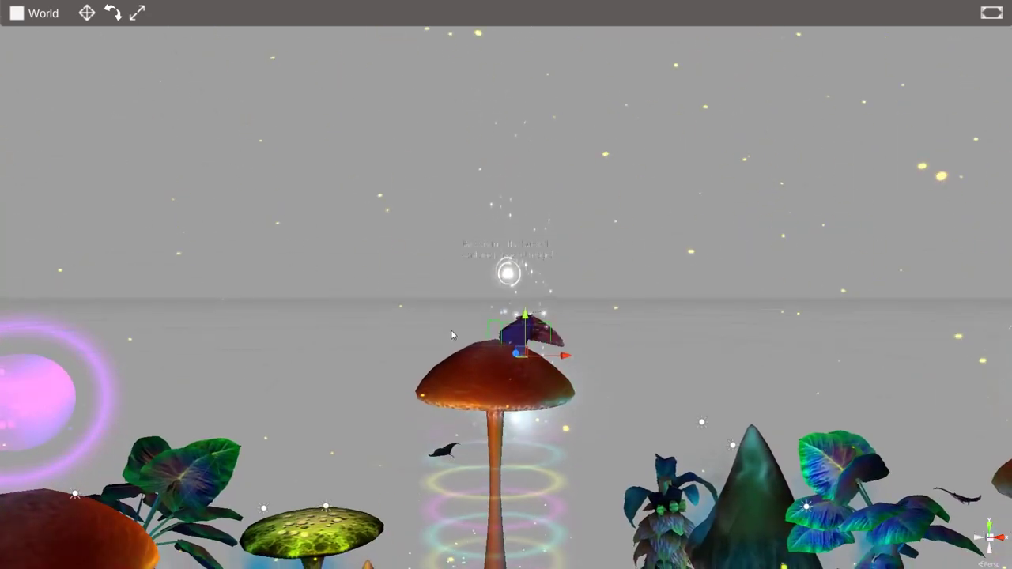
right_click_drag(411, 273, 449, 308)
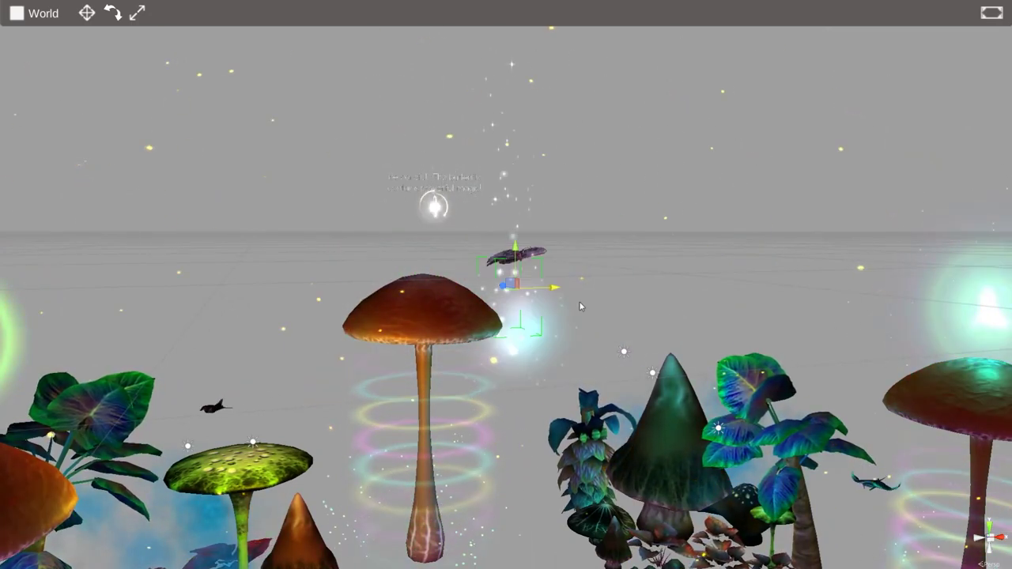
middle_click_drag(603, 323, 469, 336)
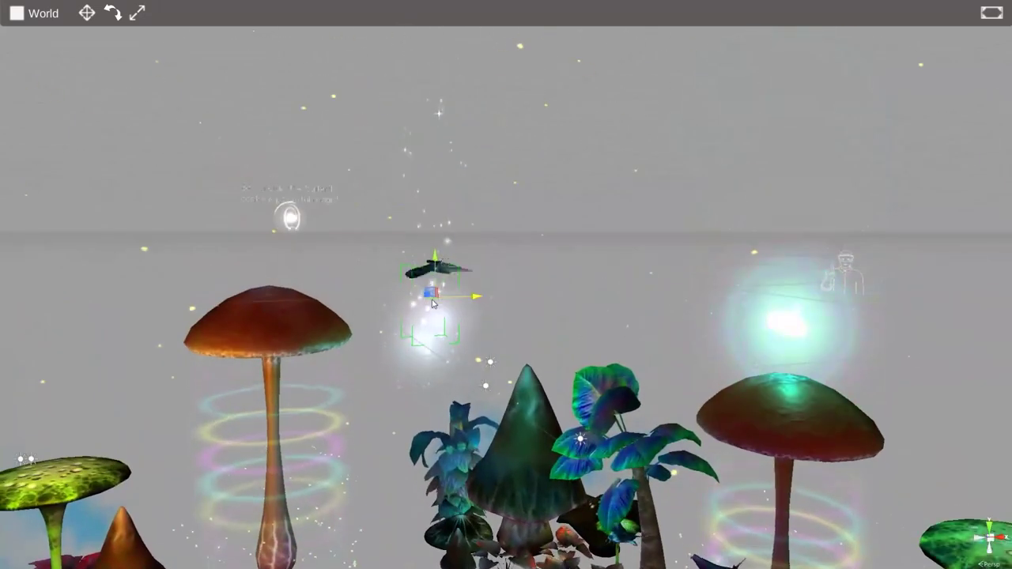
middle_click_drag(486, 303, 460, 412)
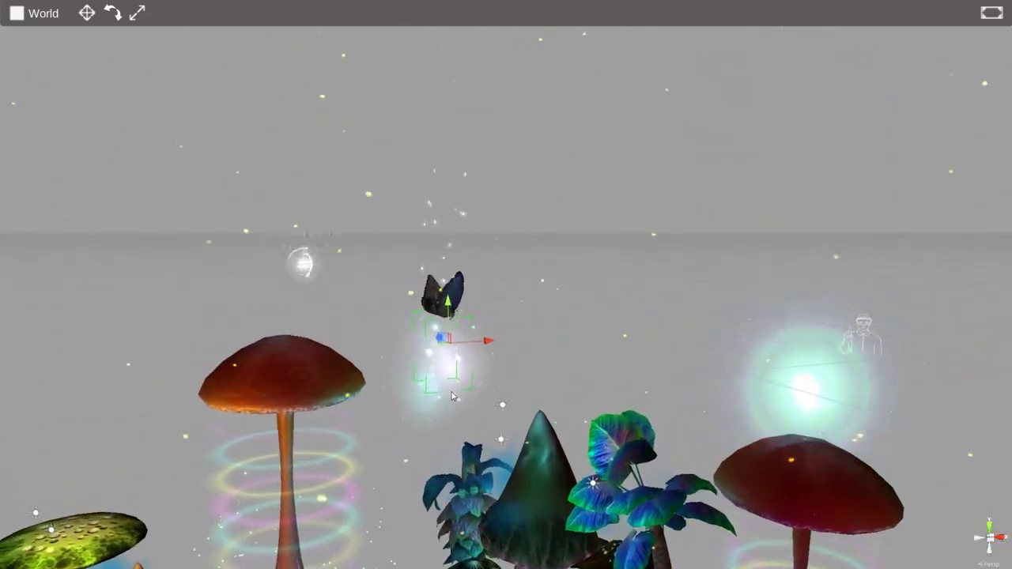
key("f")
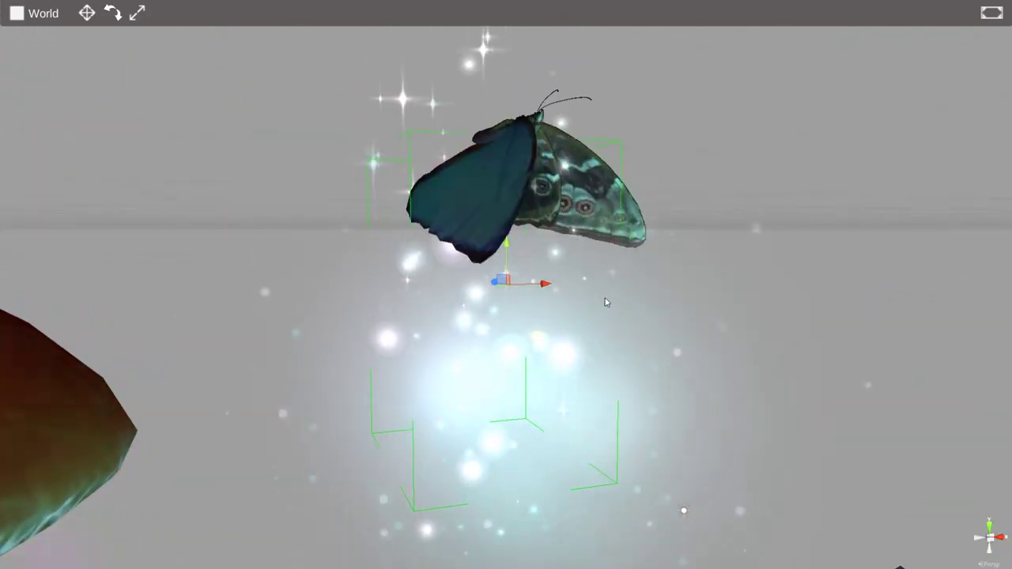
Step: Examine the whole mushroom scene from farther away, including the toad, the paw prints and the glowing orbs
scroll(593, 291, "down", 4)
scroll(590, 291, "down", 5)
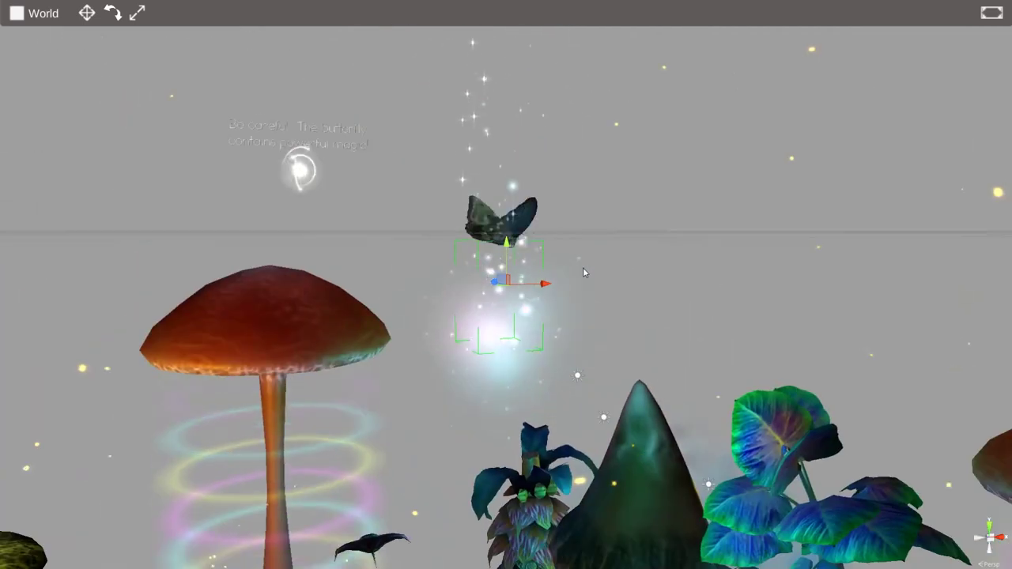
scroll(570, 285, "down", 5)
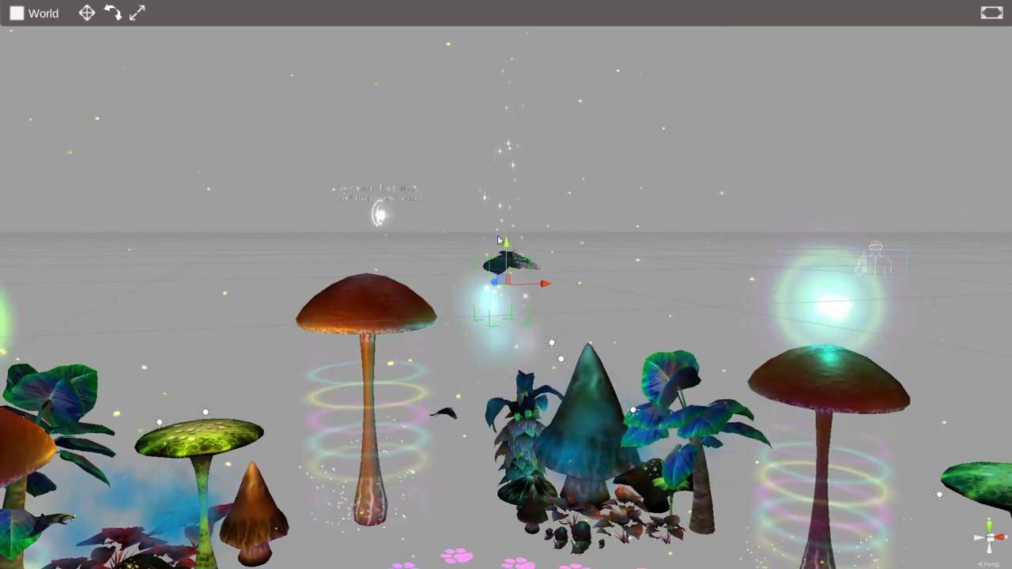
scroll(452, 293, "down", 5)
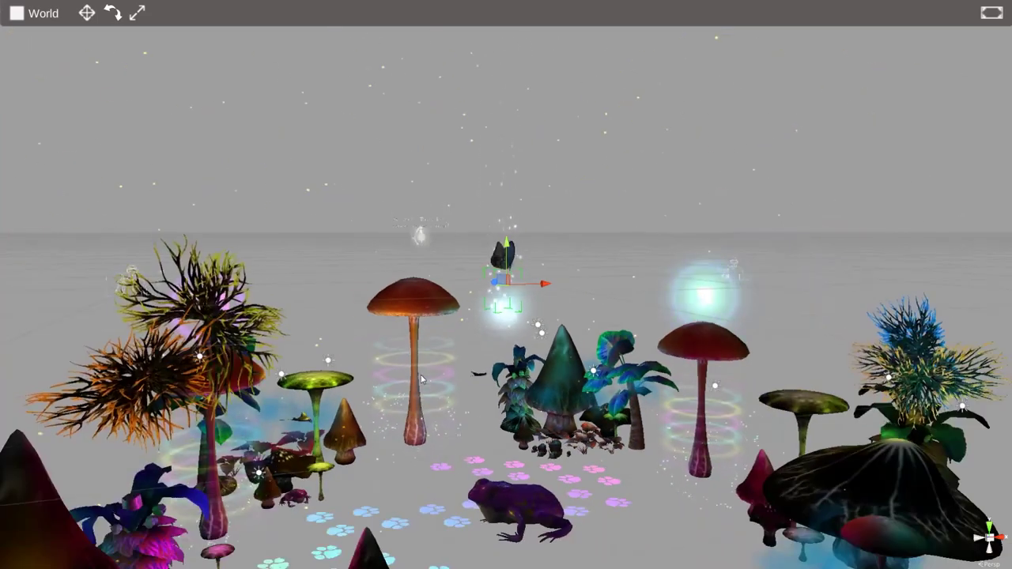
middle_click_drag(431, 455, 423, 395)
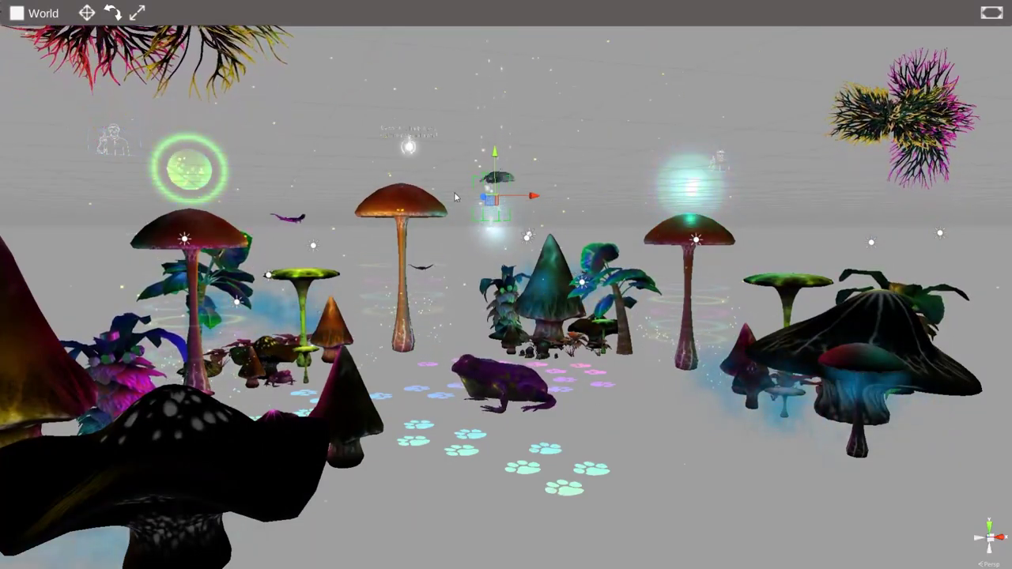
middle_click_drag(586, 250, 579, 362)
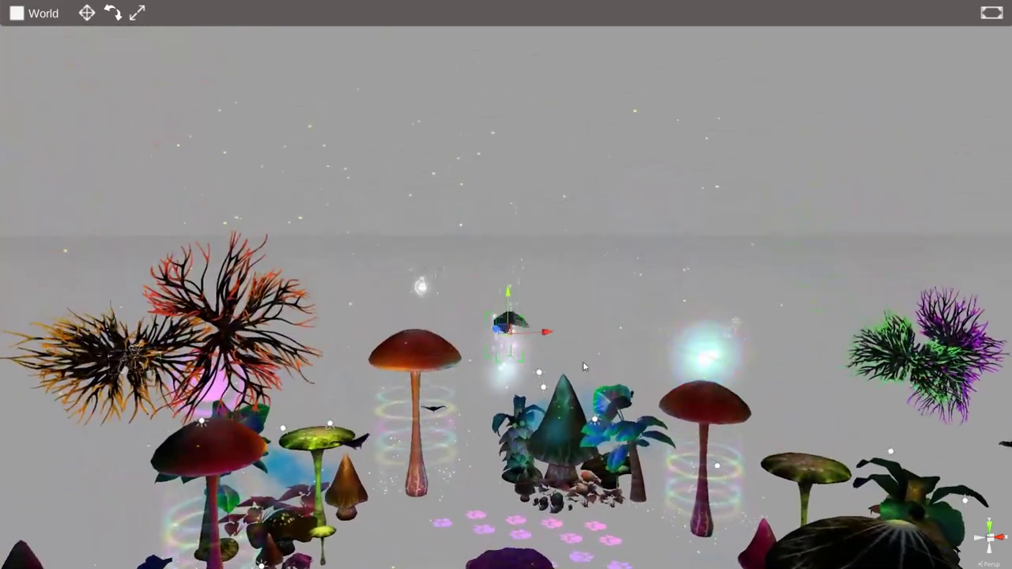
scroll(579, 361, "up", 4)
middle_click_drag(589, 428, 617, 311)
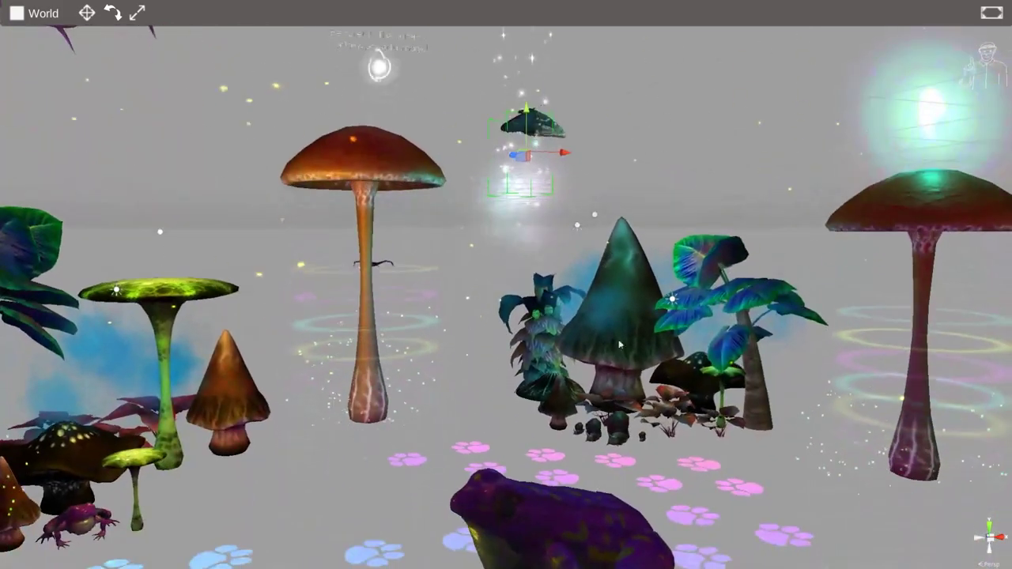
scroll(619, 398, "down", 4)
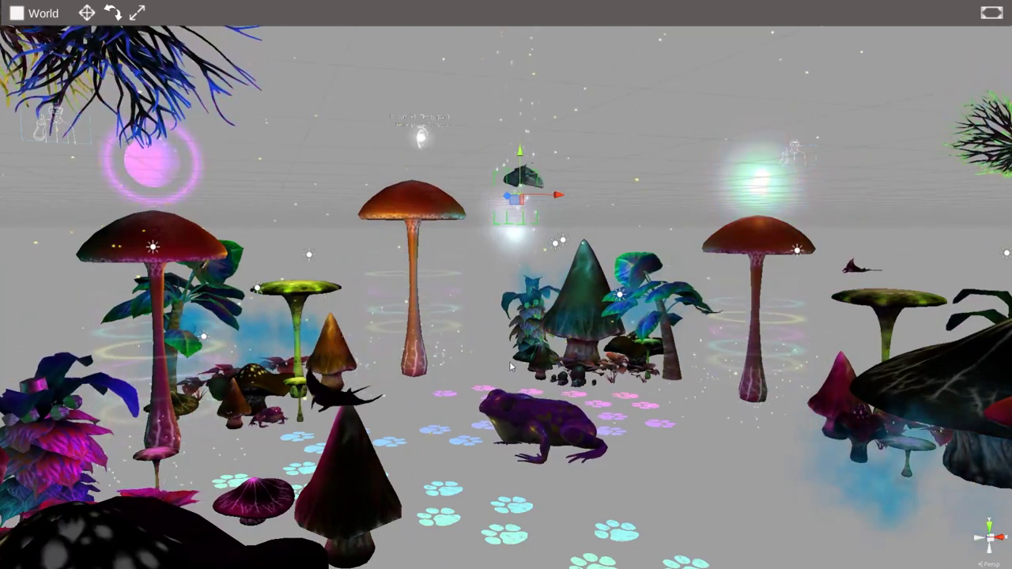
scroll(507, 362, "down", 5)
scroll(574, 390, "up", 6)
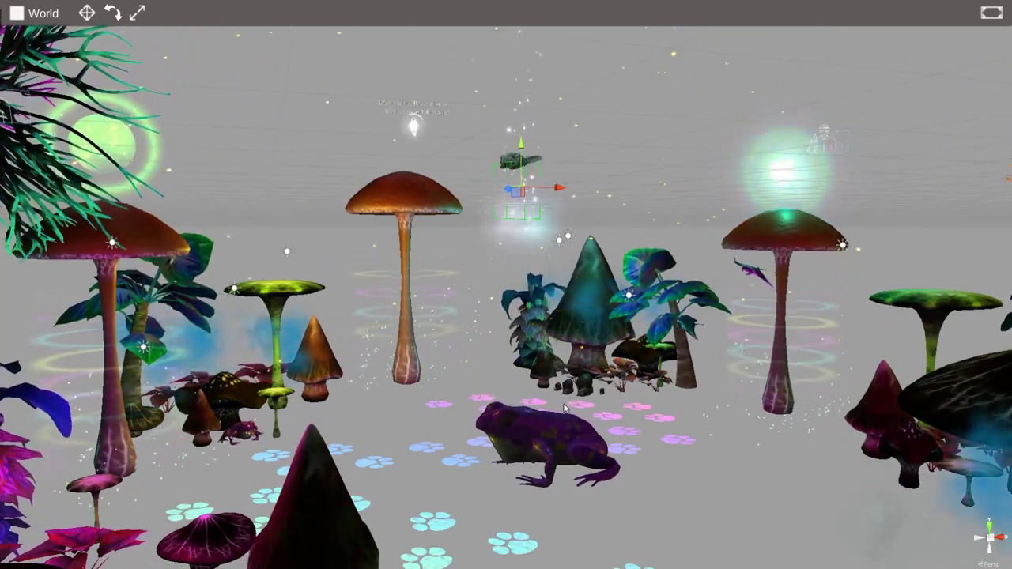
middle_click_drag(565, 411, 555, 386)
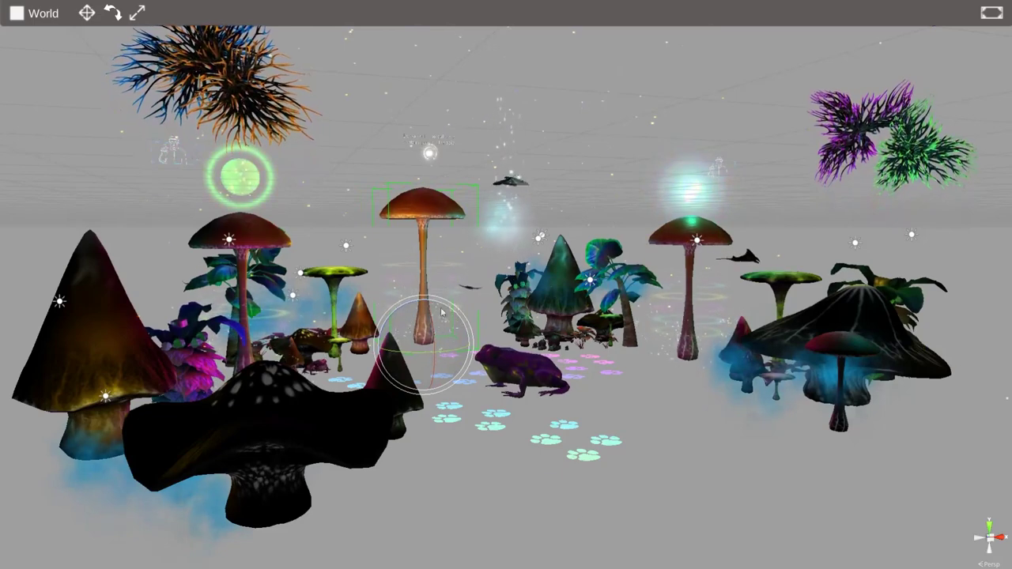
Step: Turn the scene view to the side, front and top orientations using the orientation gizmo
left_click(580, 385)
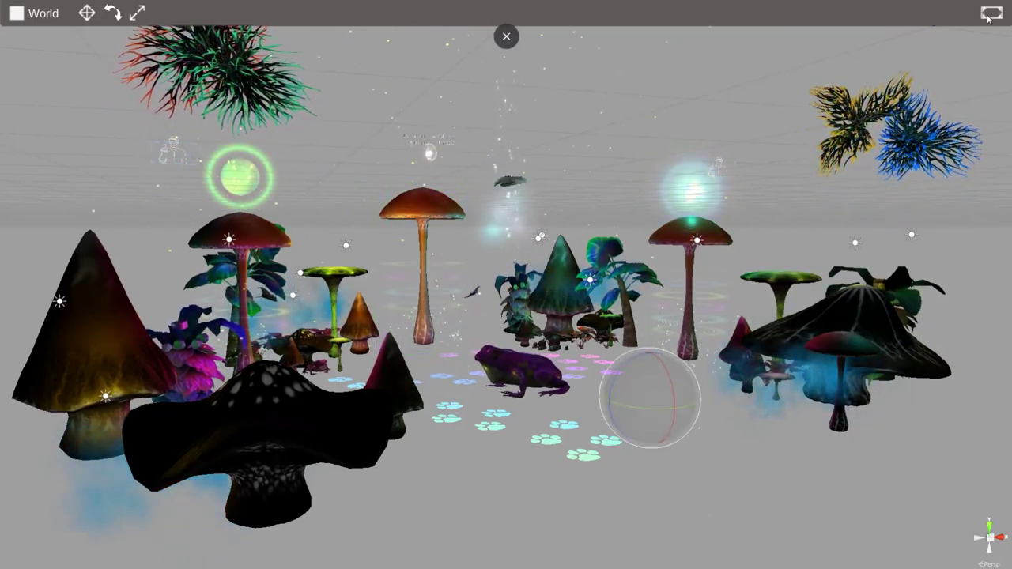
scroll(985, 564, "down", 5)
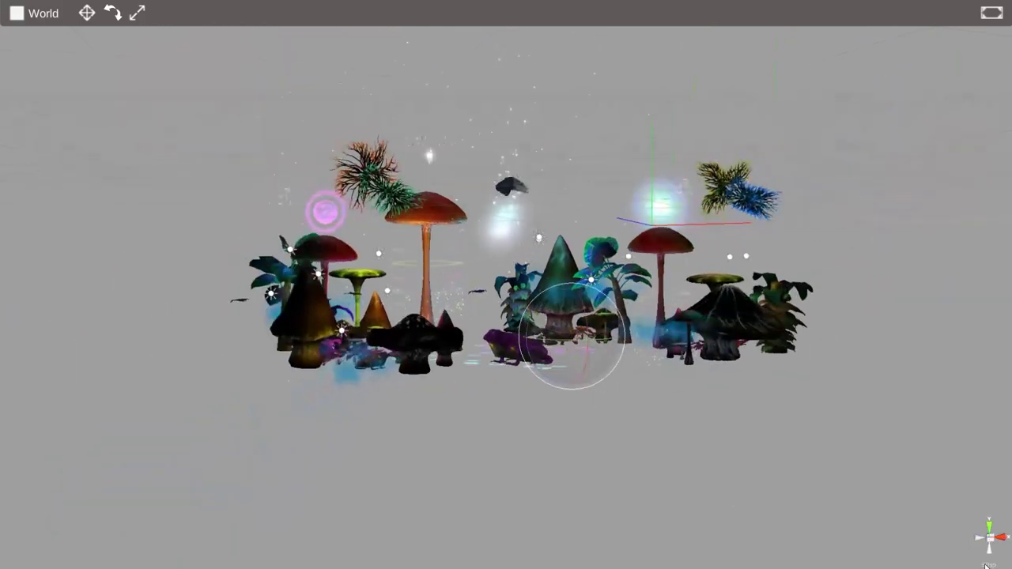
scroll(345, 303, "up", 5)
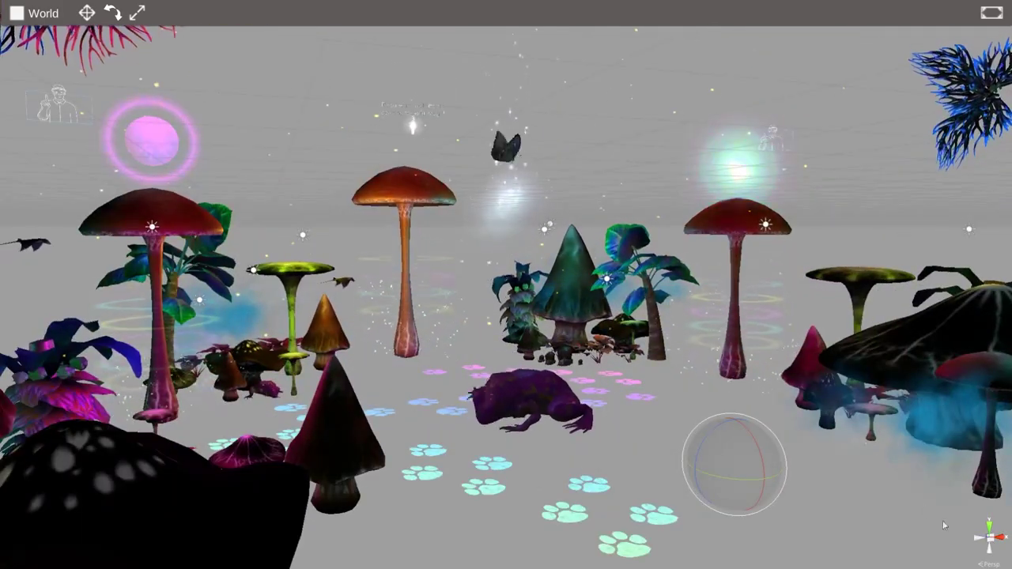
left_click(980, 544)
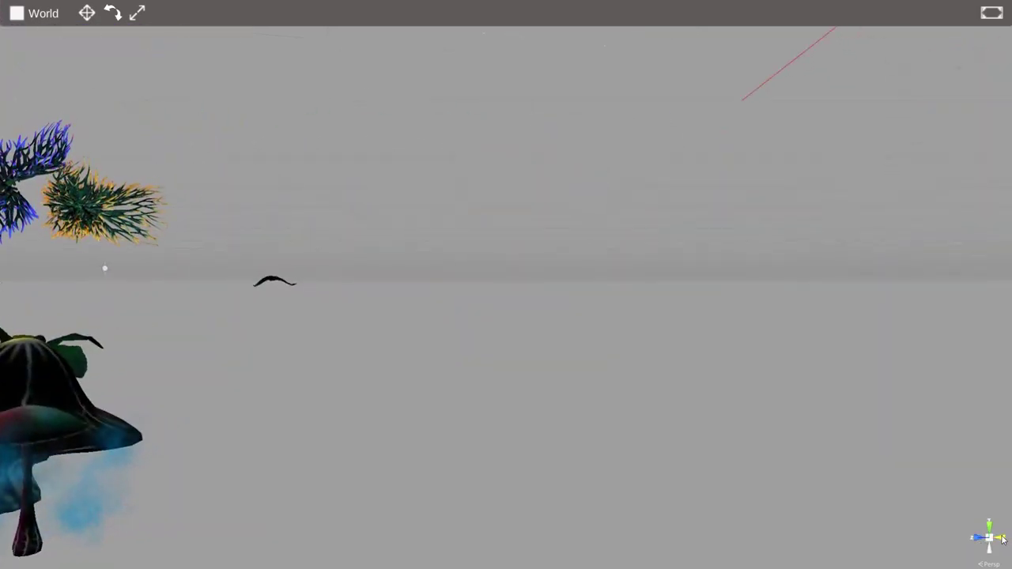
left_click(1000, 543)
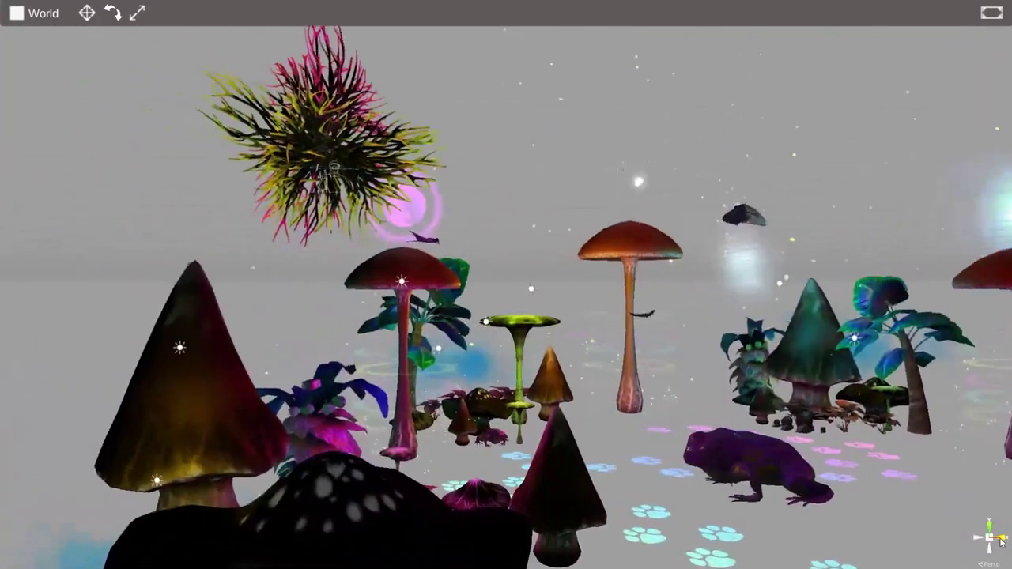
left_click(994, 538)
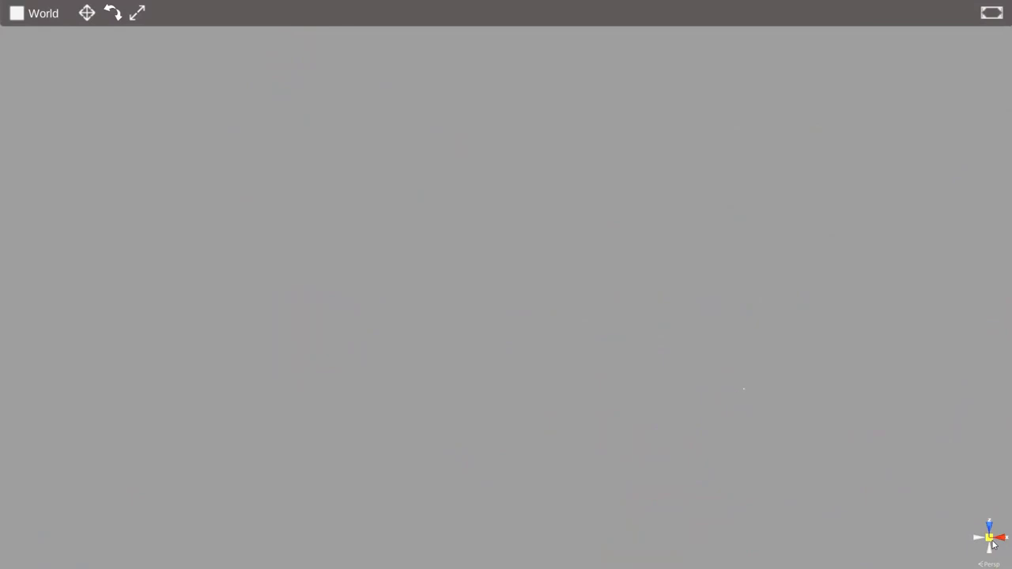
Step: Switch the top view to orthographic projection, centre the scene around the toad, and return to perspective
left_click(991, 540)
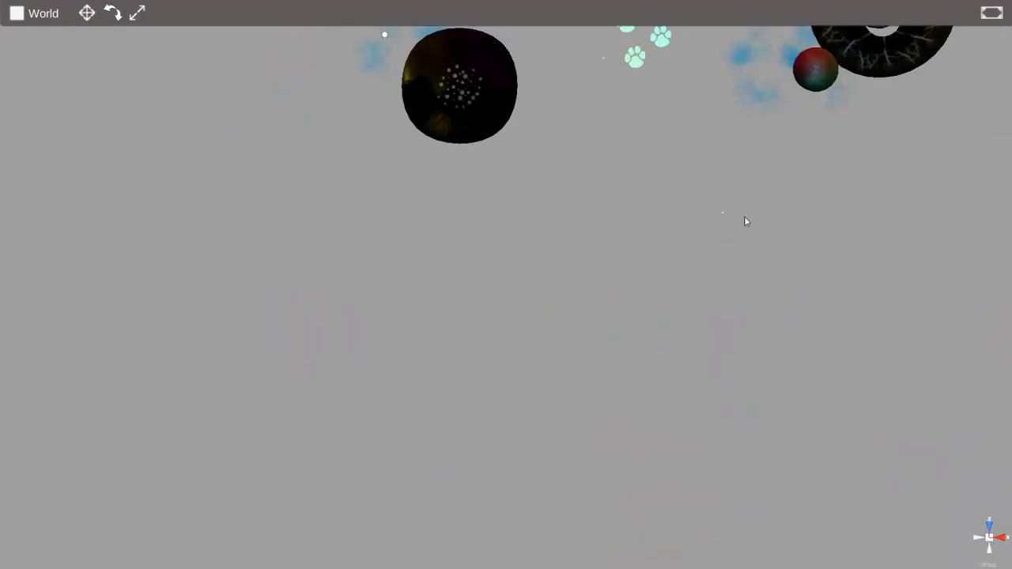
middle_click_drag(751, 238, 605, 490)
middle_click_drag(621, 303, 660, 340)
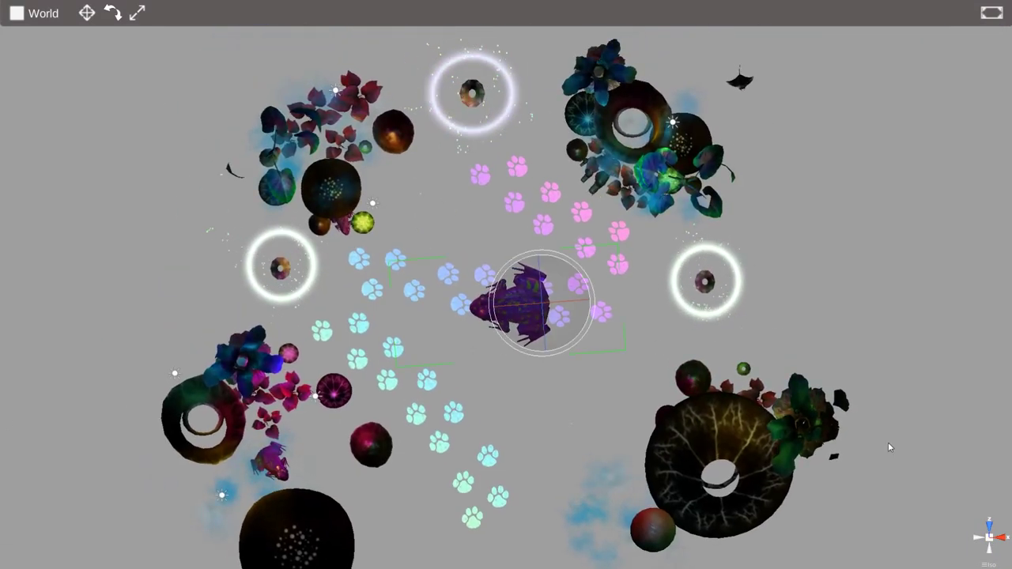
left_click(989, 563)
left_click(989, 563)
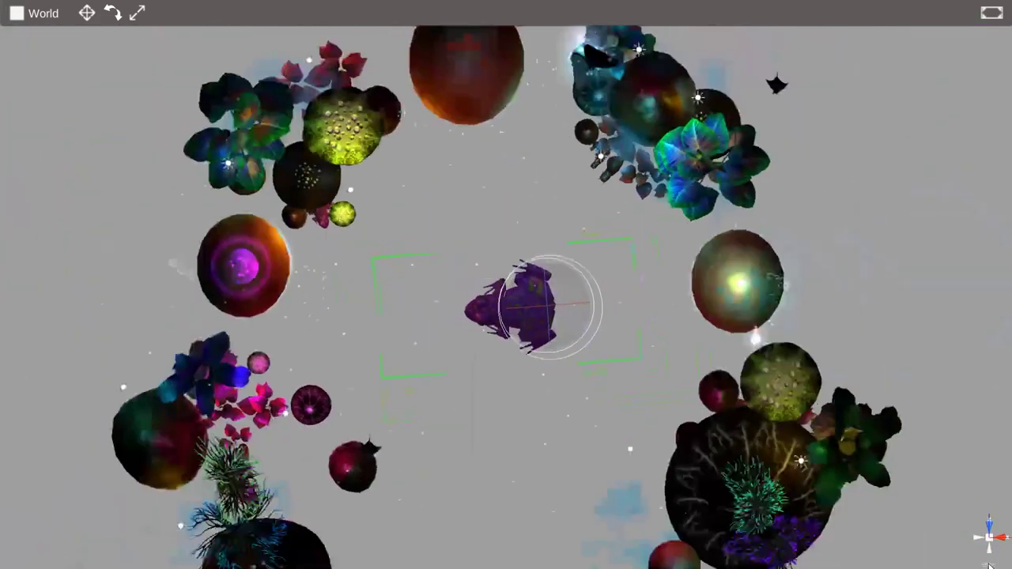
Step: Frame the toad in the view and orbit back to a ground-level overview of the scene
key("f")
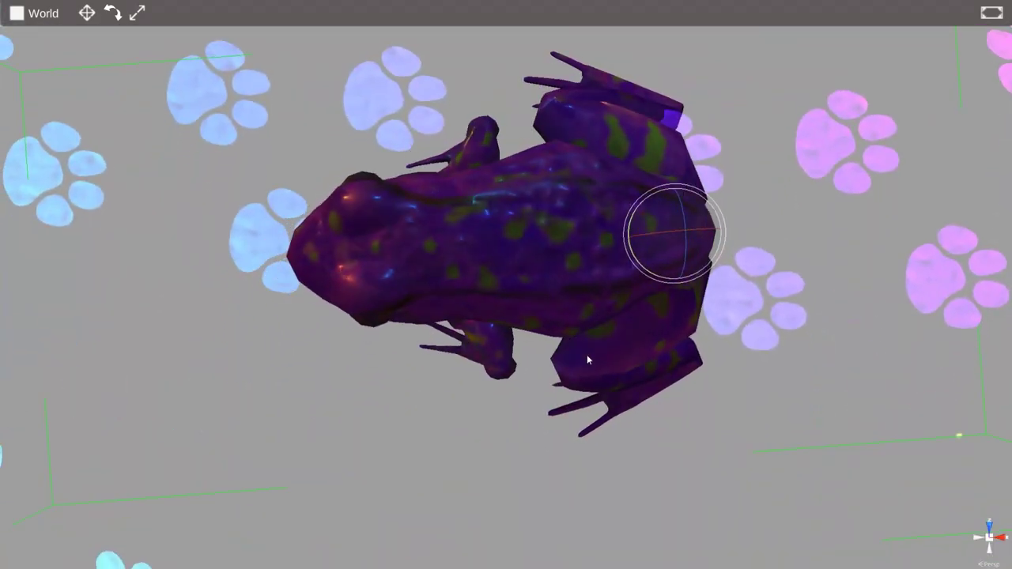
right_click_drag(615, 372, 596, 249)
scroll(612, 348, "down", 6)
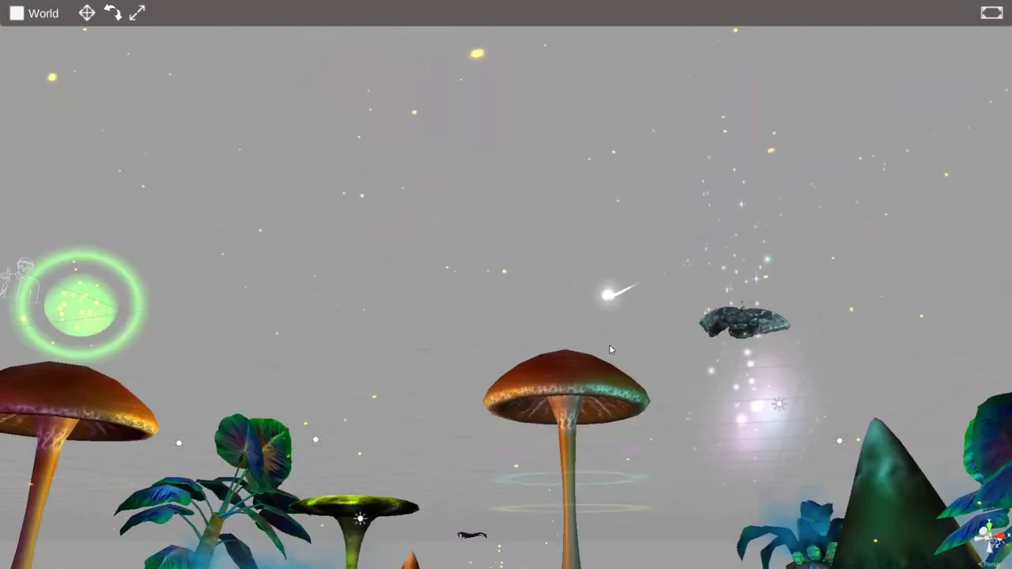
left_click_drag(619, 387, 553, 369, "alt")
middle_click_drag(557, 392, 616, 439)
middle_click_drag(527, 238, 568, 250)
Step: Exit the full-screen scene view, then widen the hierarchy and expand its Scripting element
mouse_move(533, 35)
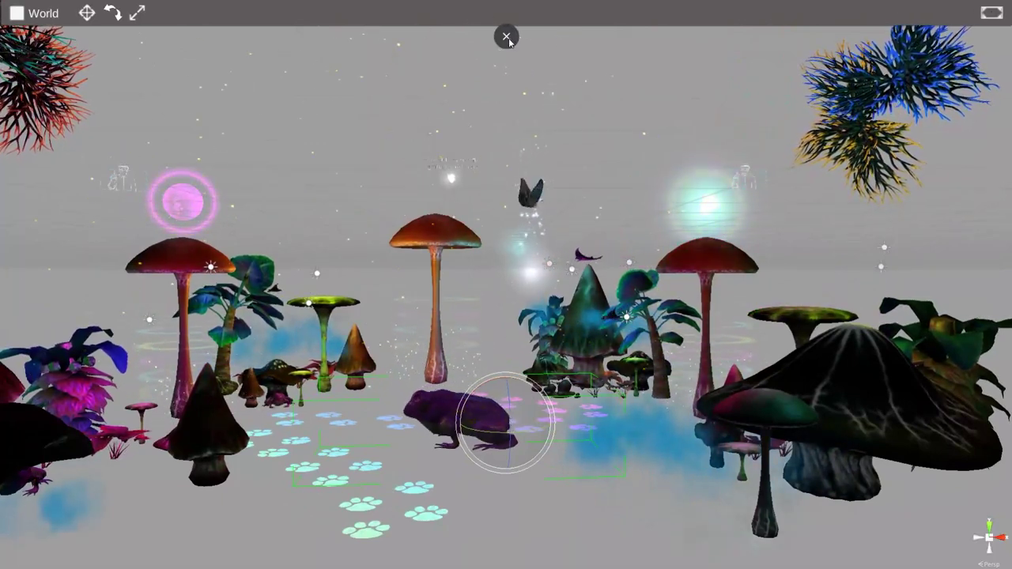
left_click(992, 13)
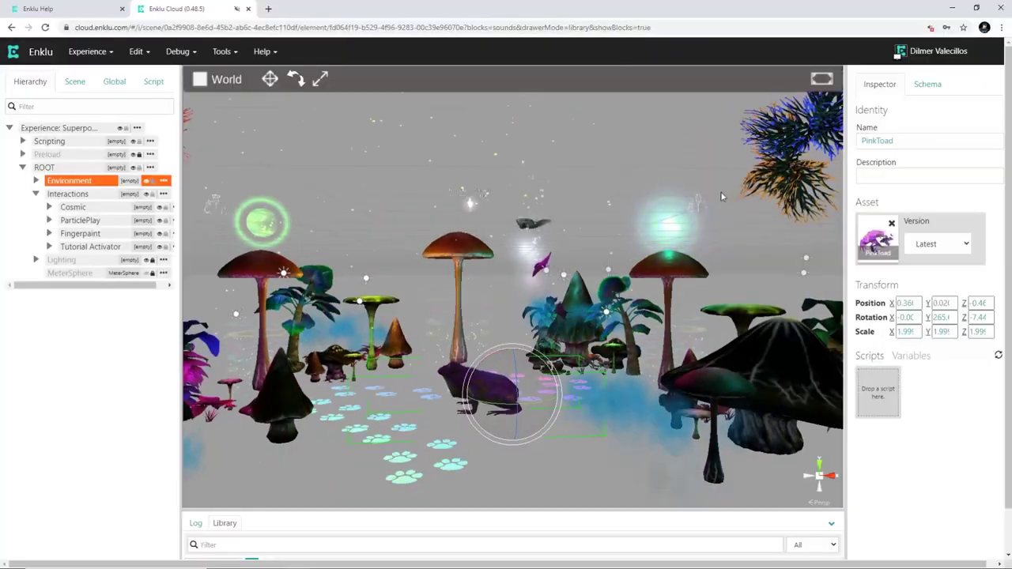
left_click_drag(181, 186, 230, 188)
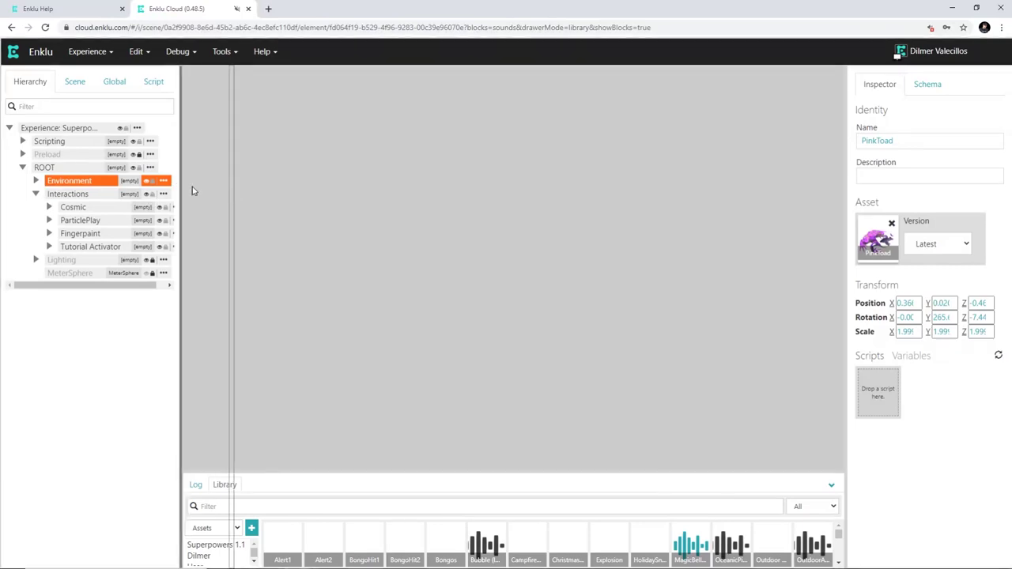
left_click(23, 141)
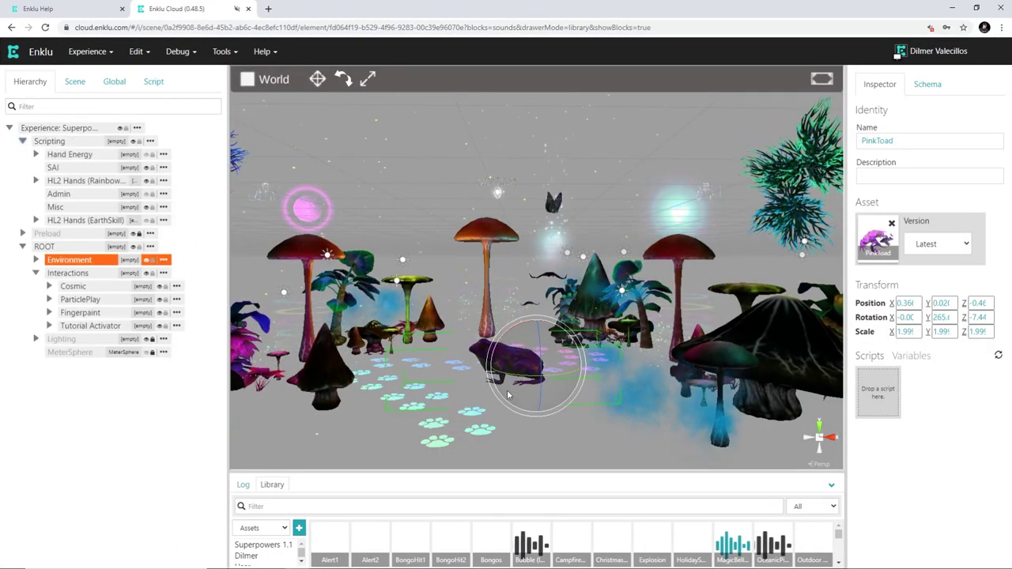
Step: Select several scene objects in turn, including RainbowOrb, Tutorial Activator and PlantSmall3, to inspect their properties and hierarchy locations
left_click(490, 252)
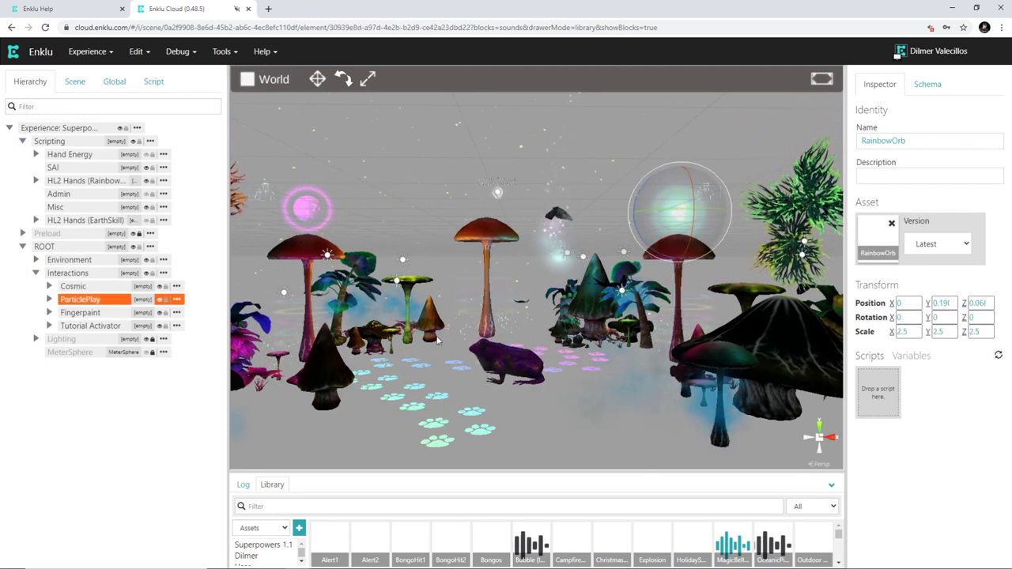
left_click(485, 361)
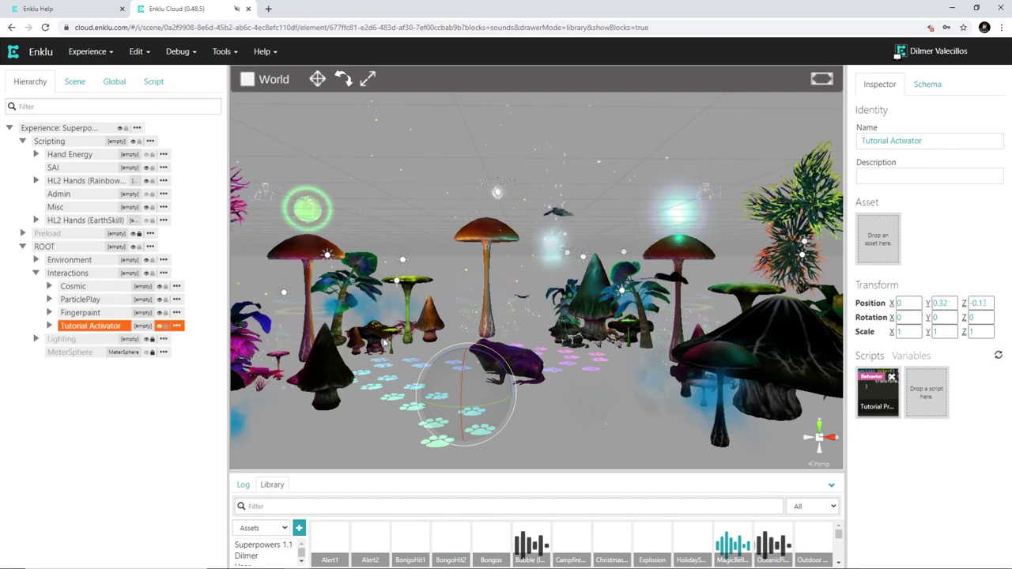
left_click(676, 210)
scroll(549, 362, "up", 2)
left_click(548, 362)
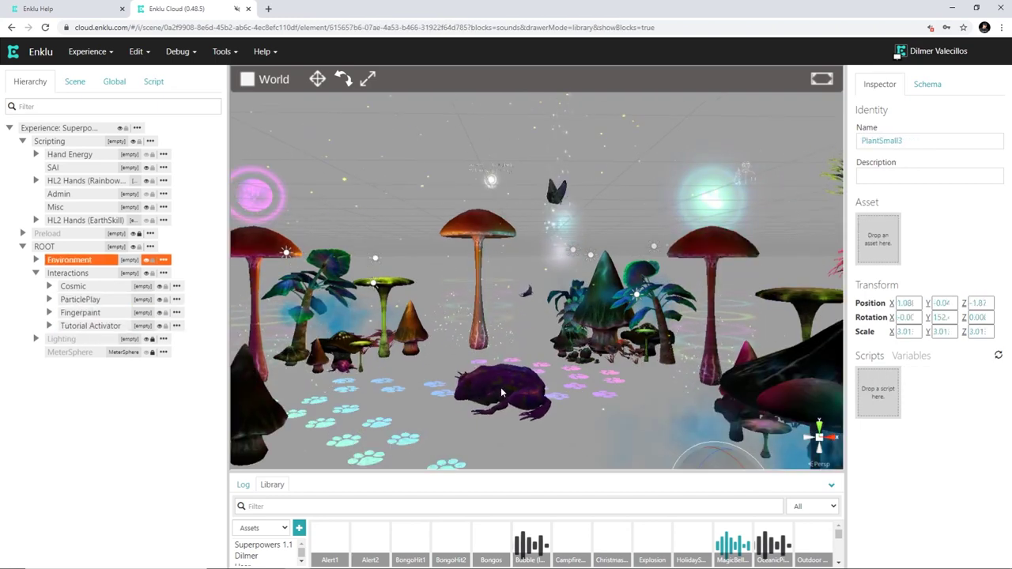
Step: Select the purple PinkToad in the 3D scene, picking past the overlapping objects around it
left_click(501, 391)
left_click(500, 388)
scroll(497, 380, "up", 2)
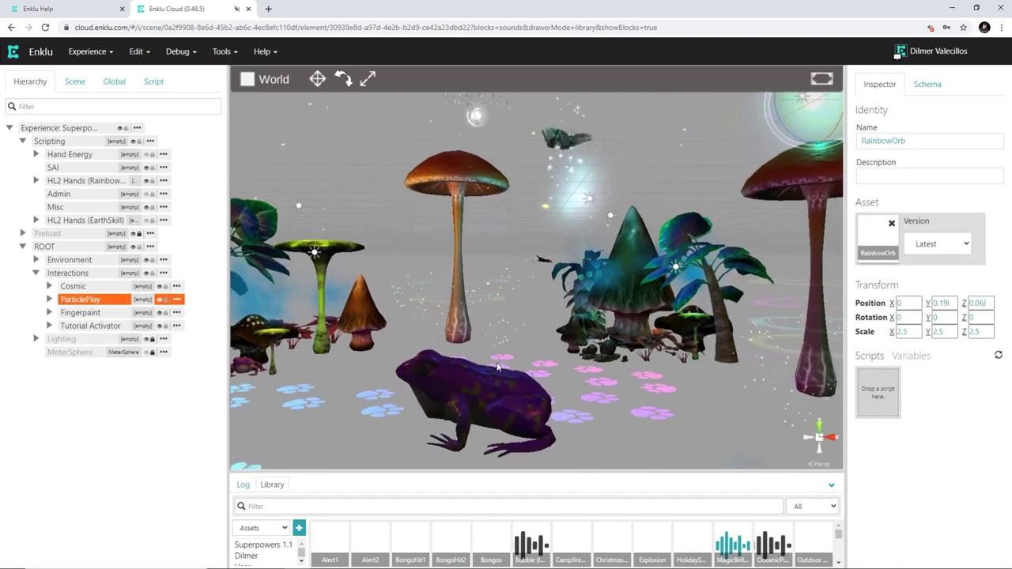
left_click(463, 189)
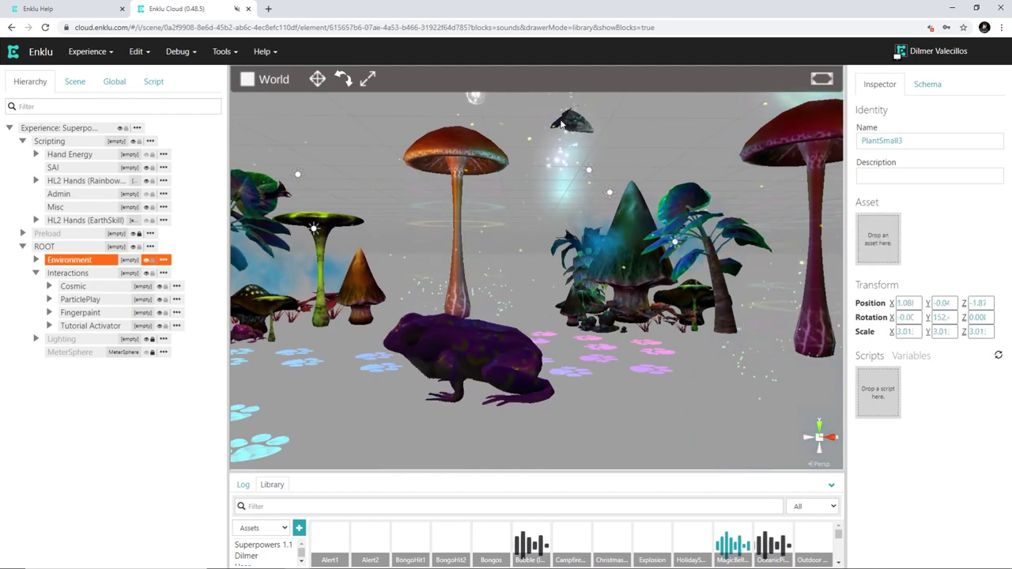
left_click(478, 189)
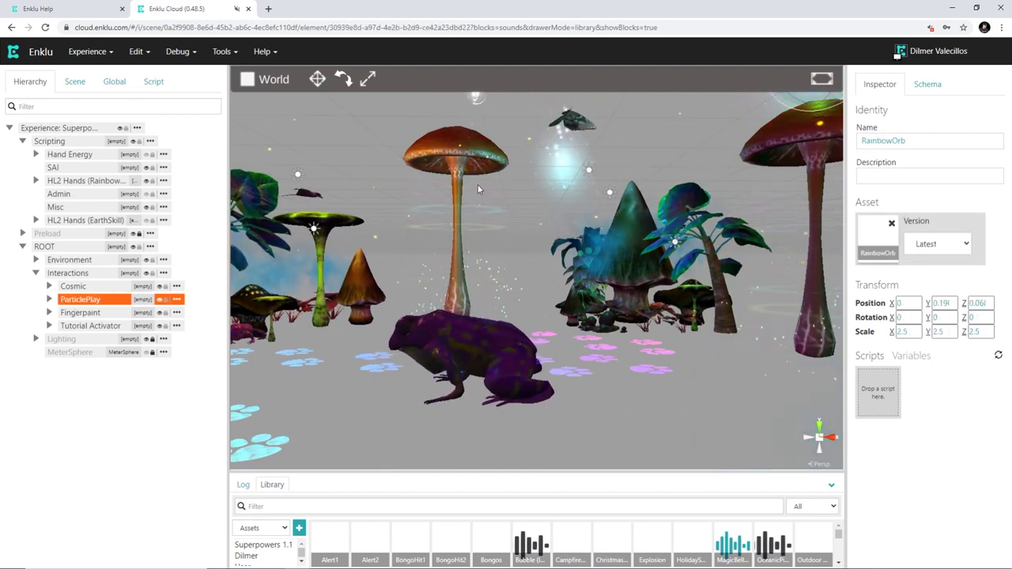
left_click(363, 304)
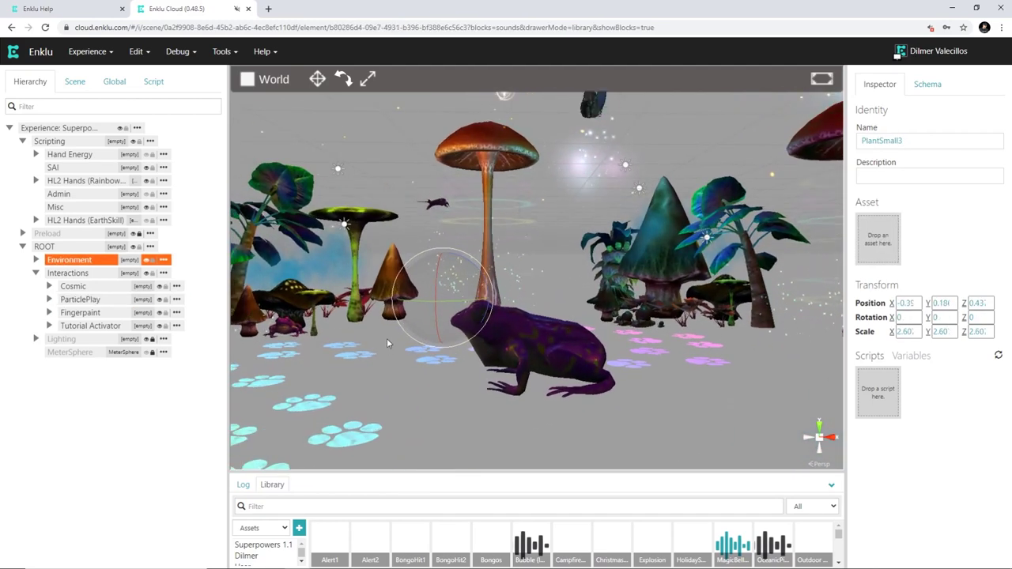
left_click(519, 351)
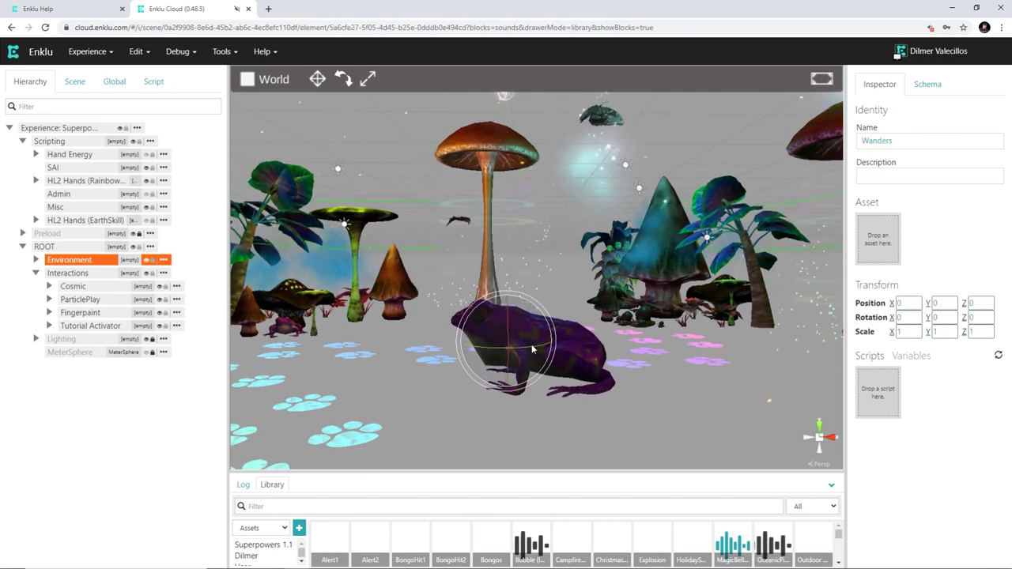
left_click(575, 352)
left_click(552, 348)
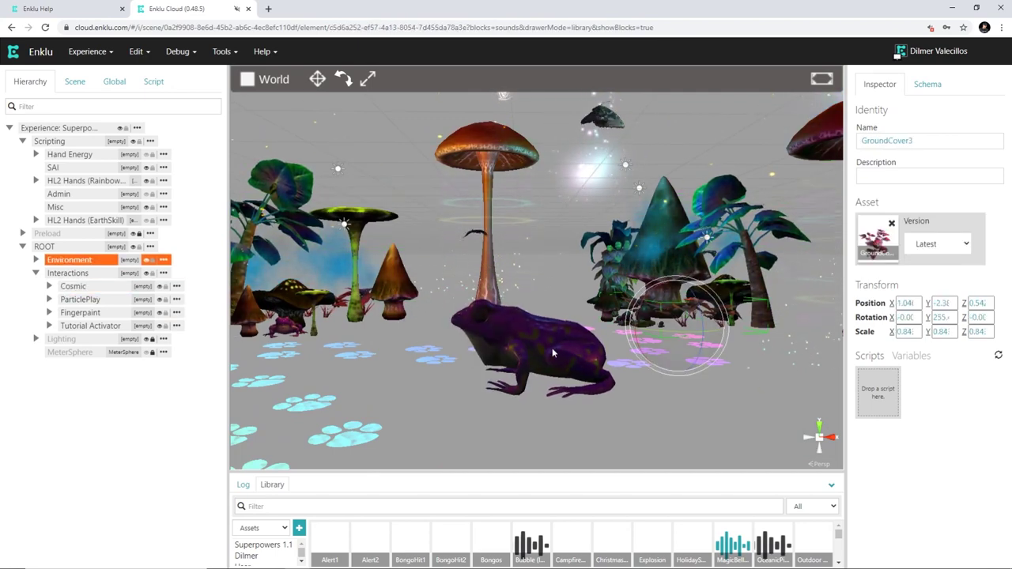
left_click(552, 348)
scroll(582, 366, "up", 3)
left_click(563, 317)
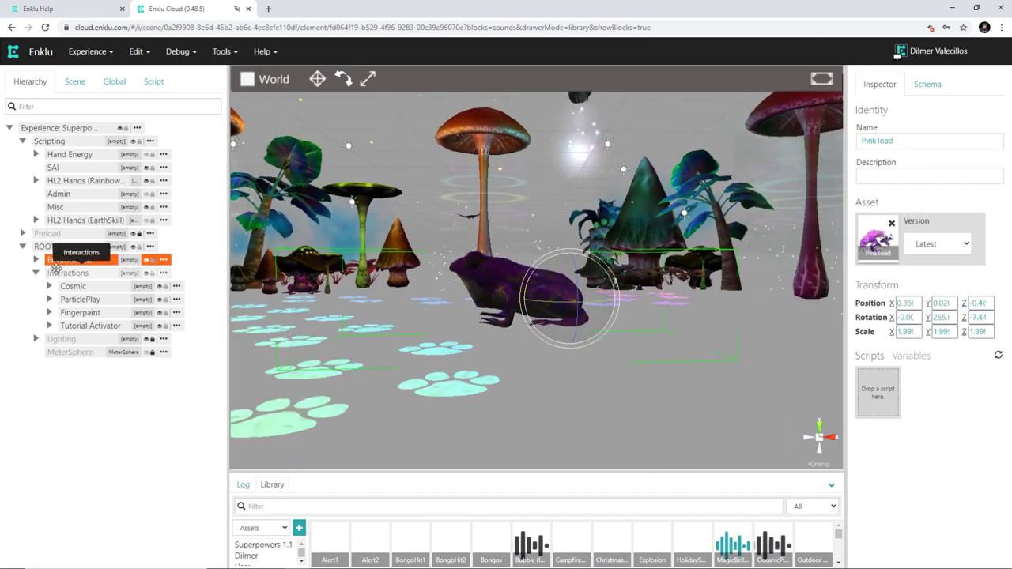
Step: Expand Environment and its Animals group in the hierarchy, and toggle the second PinkToad's visibility off and back on
left_click(36, 260)
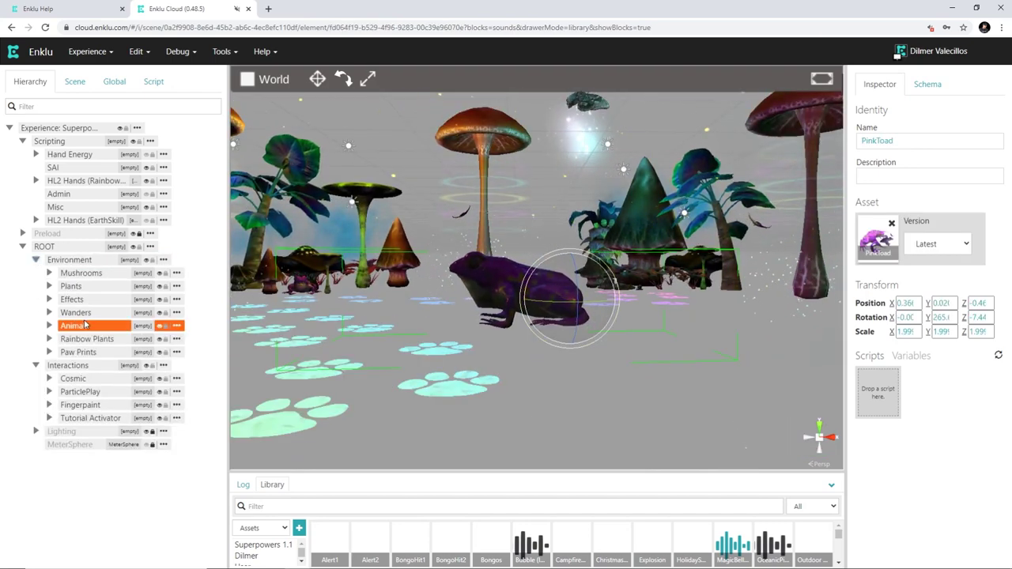
left_click(49, 325)
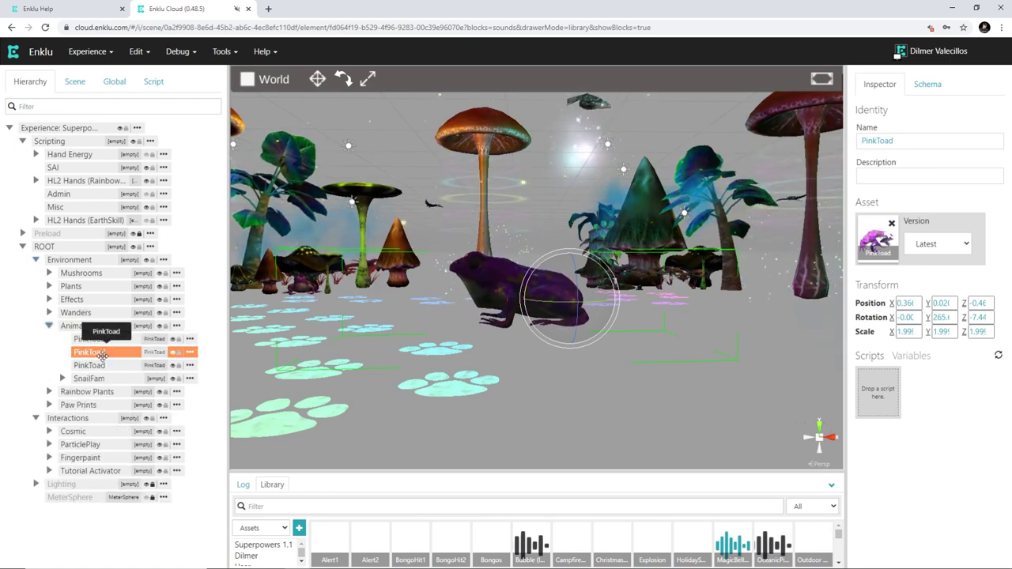
left_click(173, 353)
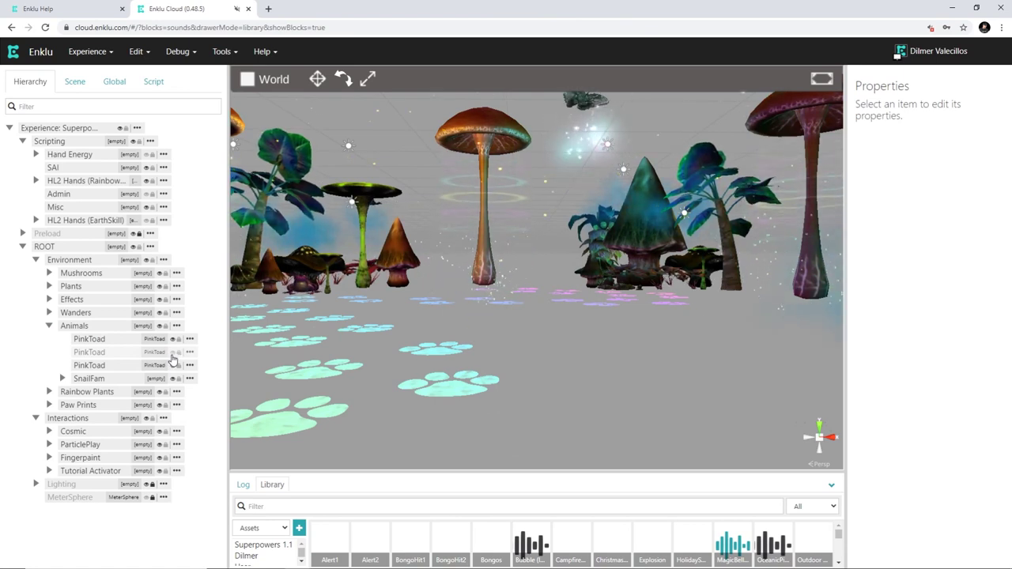
left_click(172, 354)
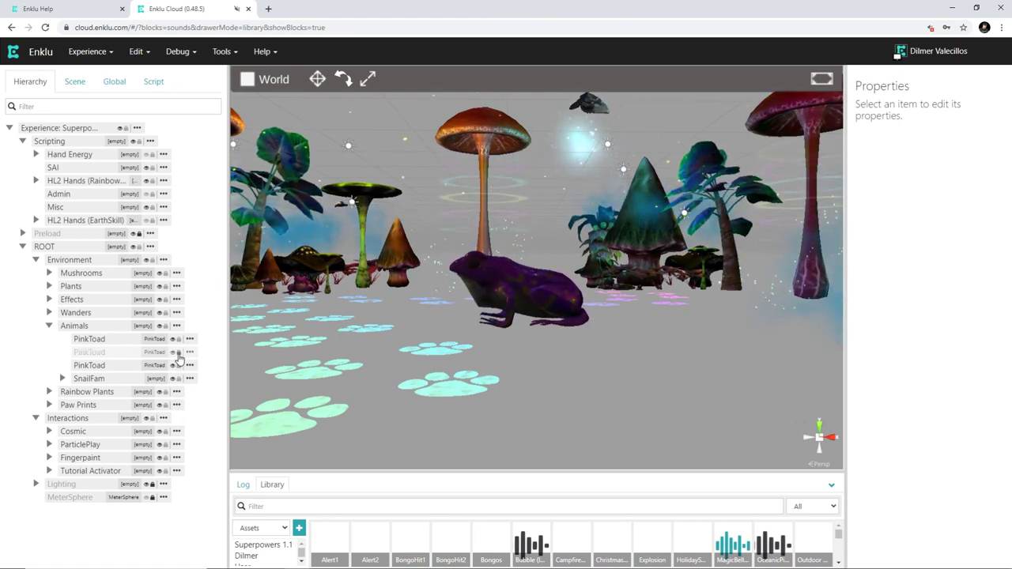
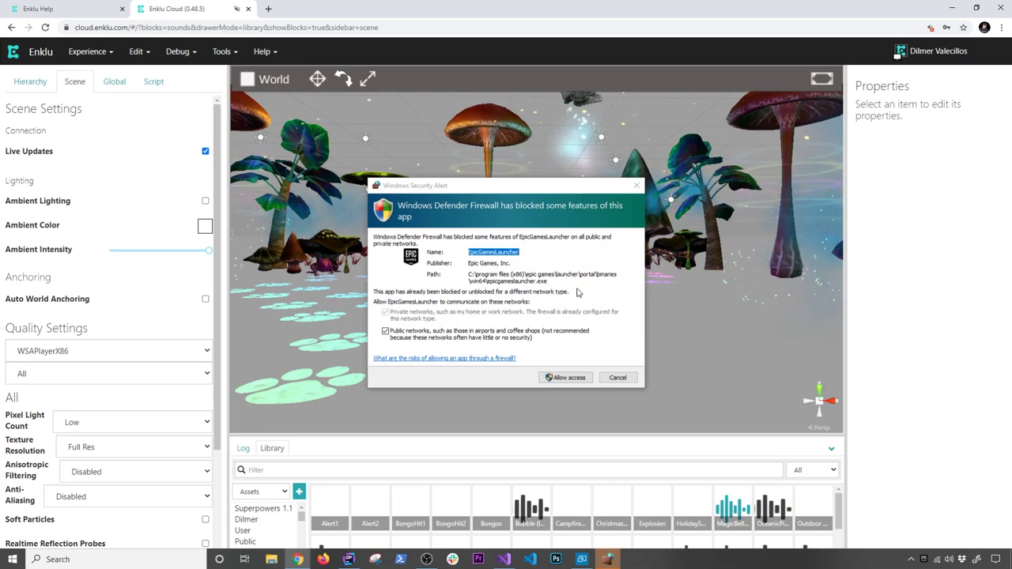
Step: Dismiss the Windows firewall alert for EpicGamesLauncher without allowing access
left_click_drag(439, 193, 411, 196)
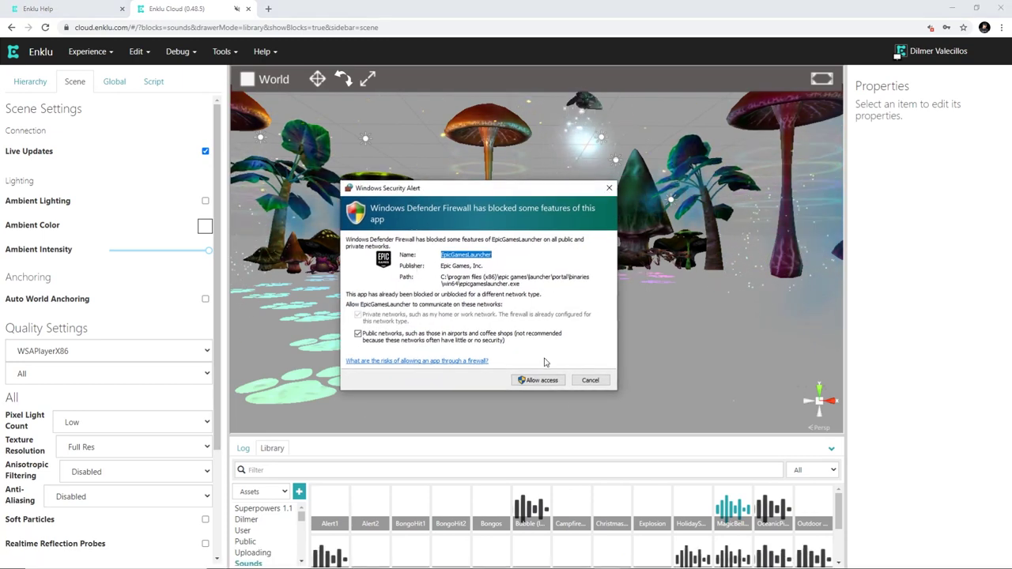
left_click(584, 381)
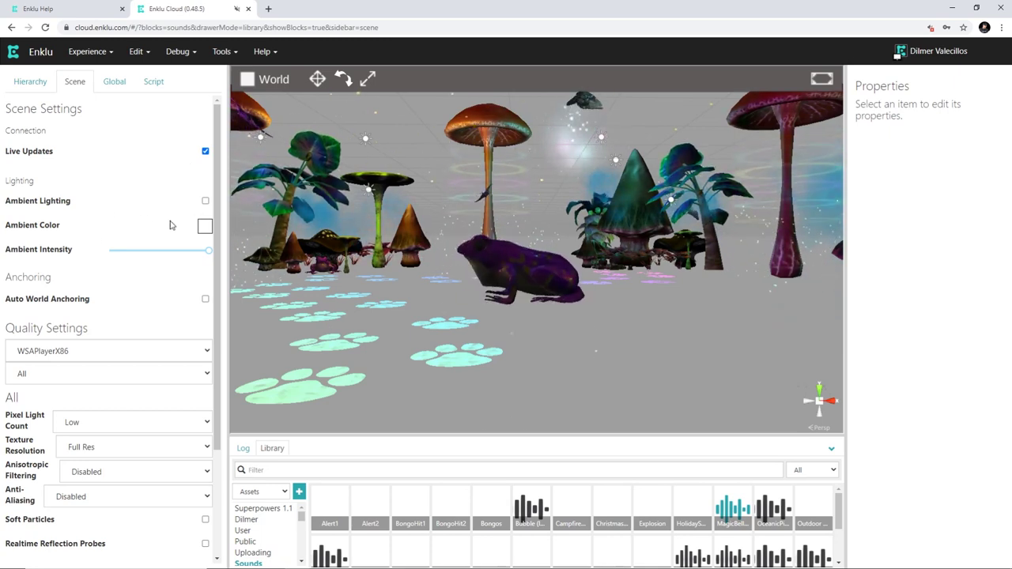
Step: Try a red ambient color in the scene's lighting settings and lower the Ambient Intensity slightly
left_click(204, 228)
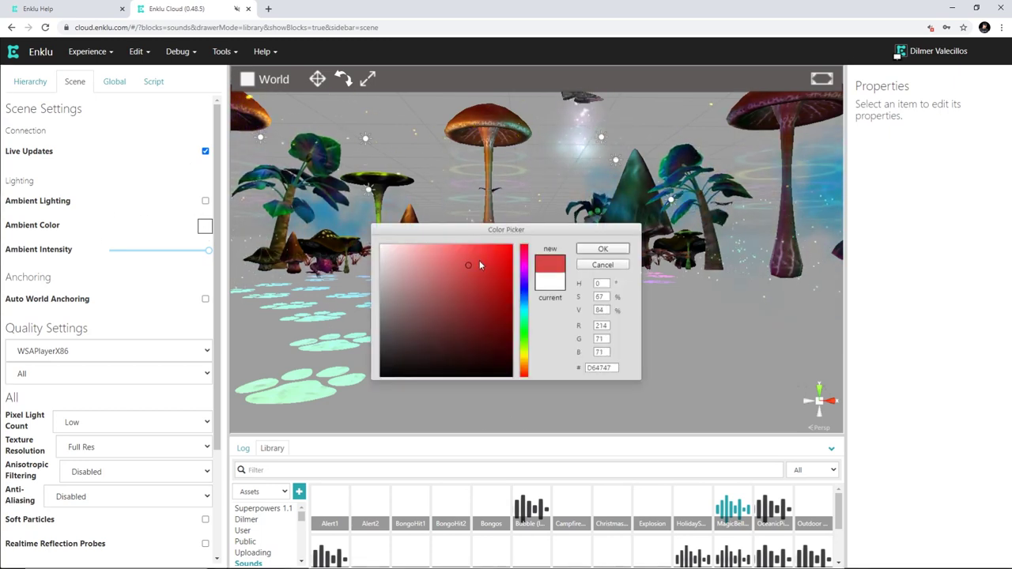
left_click(591, 251)
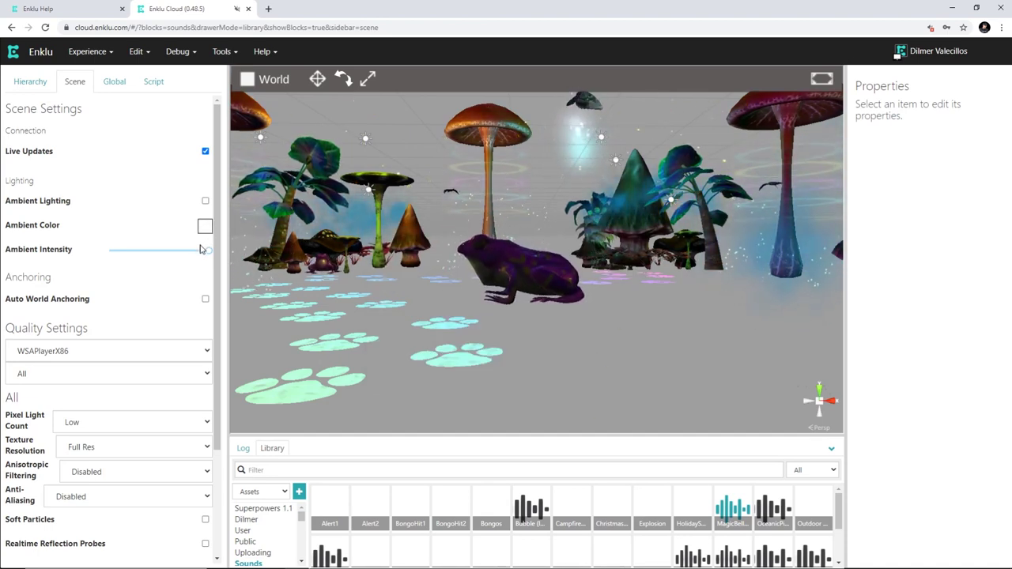
mouse_move(188, 256)
left_mouse_down()
mouse_move(119, 253)
mouse_move(234, 252)
mouse_move(205, 250)
left_mouse_up()
scroll(395, 222, "down", 2)
middle_click_drag(395, 222, 408, 251)
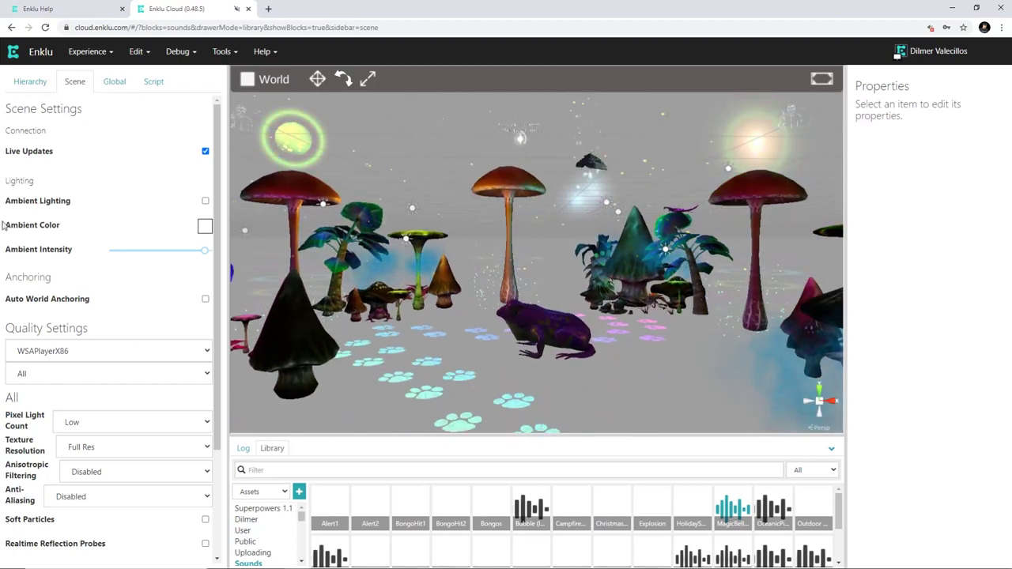
Step: Keep WSAPlayerX86 as the quality settings platform and set its Pixel Light Count to High, with the toad in close view
left_click(70, 351)
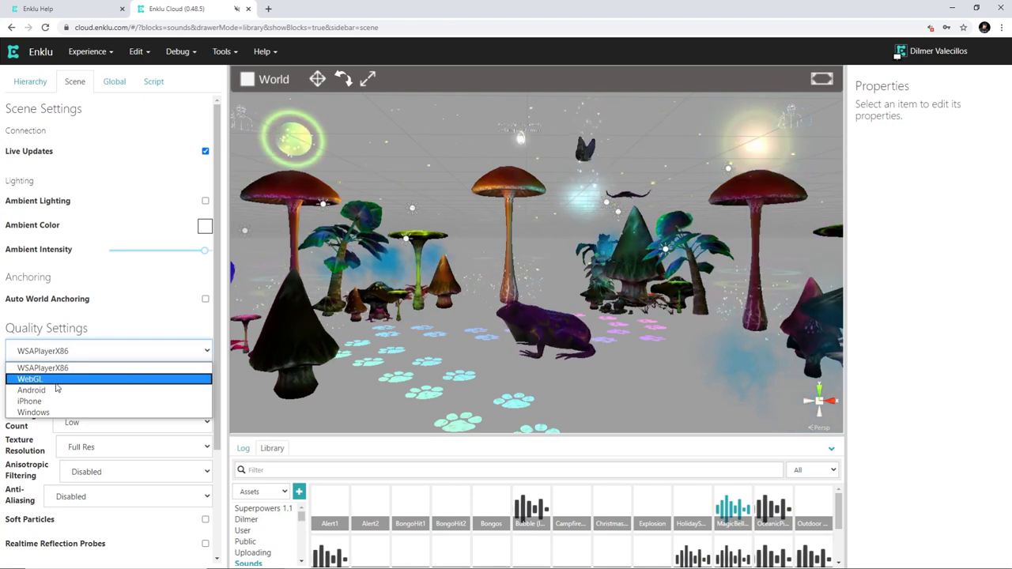
left_click(85, 368)
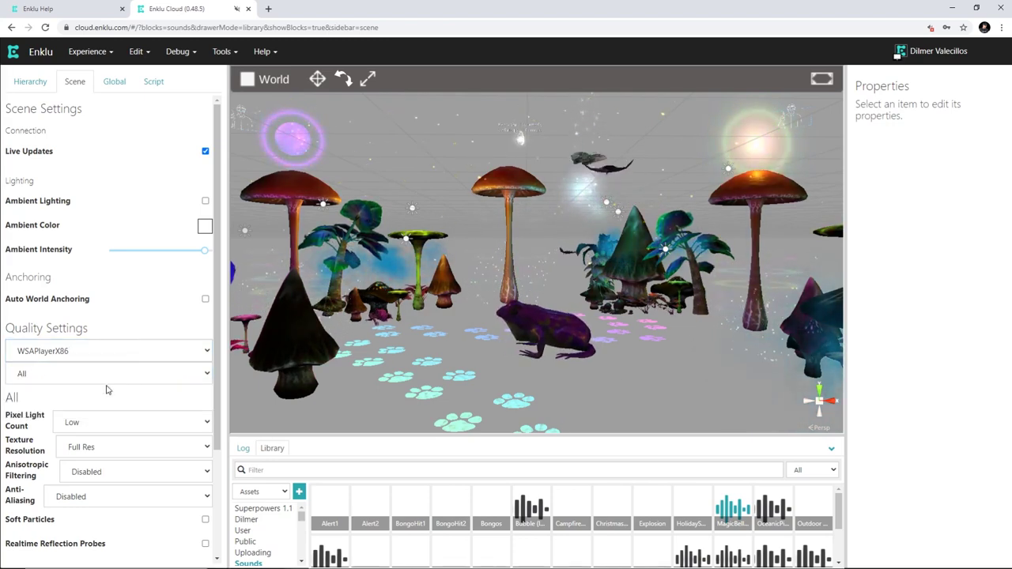
middle_click_drag(346, 378, 363, 343)
left_click(551, 264)
double_click(551, 262)
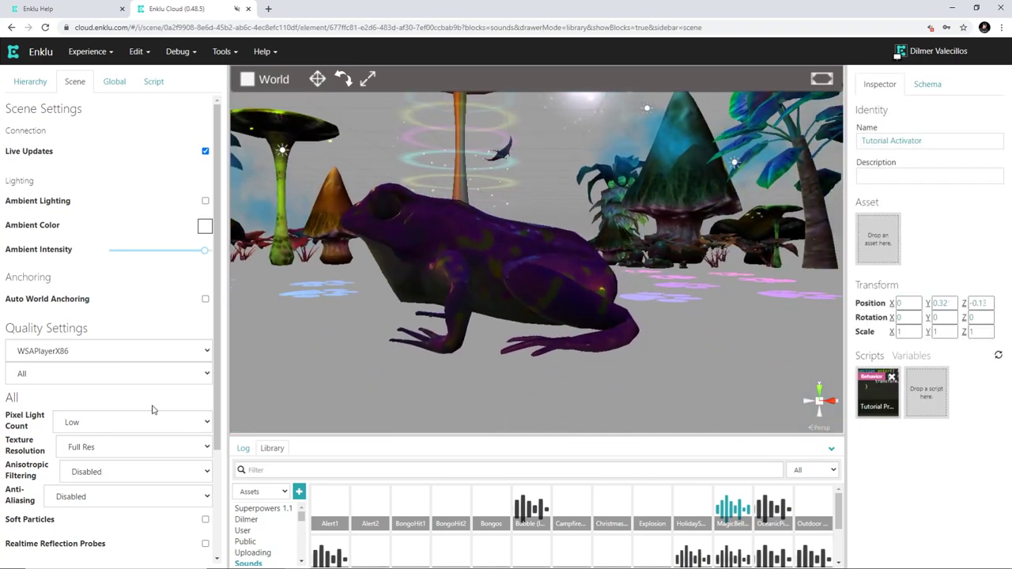
left_click(118, 422)
left_click(92, 473)
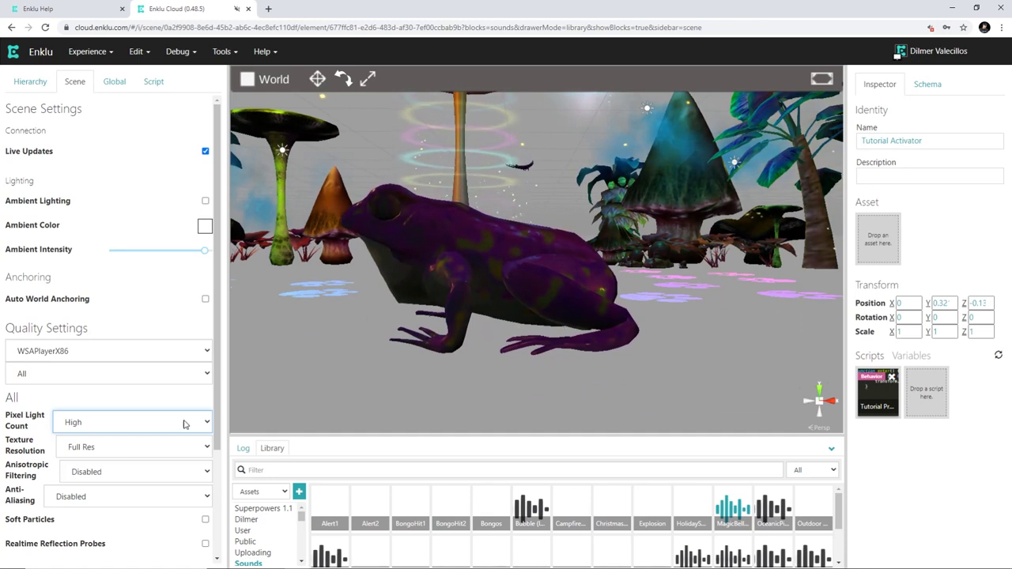
Step: Check the Texture Resolution options, keeping Full Res, and review the remaining quality settings down to Blend Weights
left_click(114, 448)
left_click(83, 456)
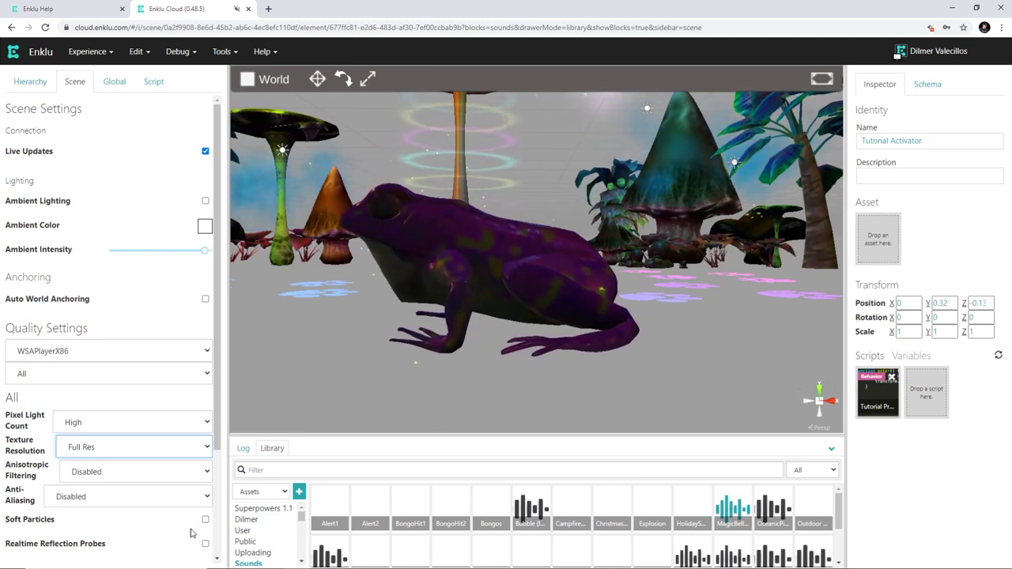
scroll(50, 515, "down", 3)
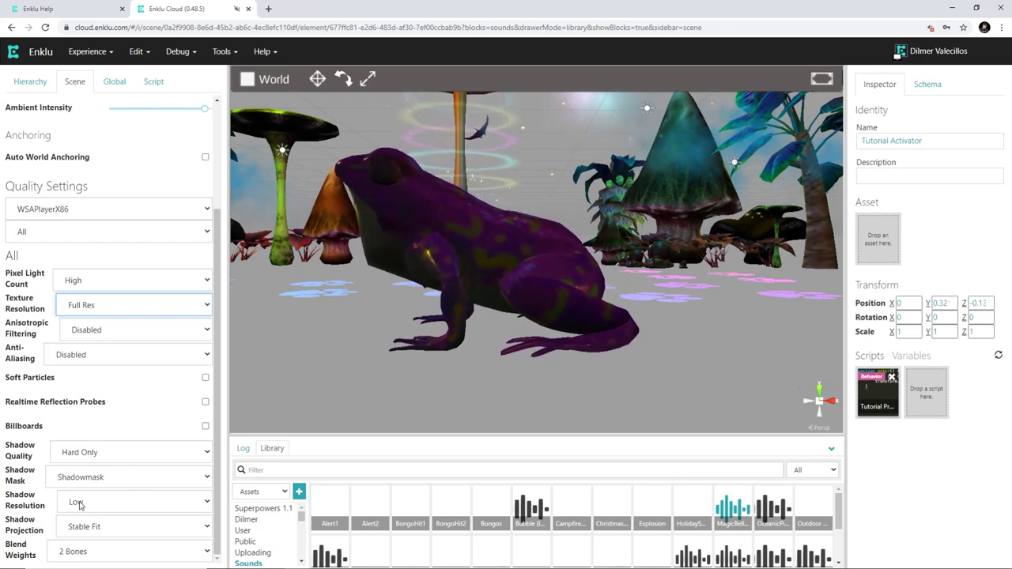
Step: Open the global render settings and toggle the Grid and Element Gizmos off and back on over a wider scene view
left_click(113, 81)
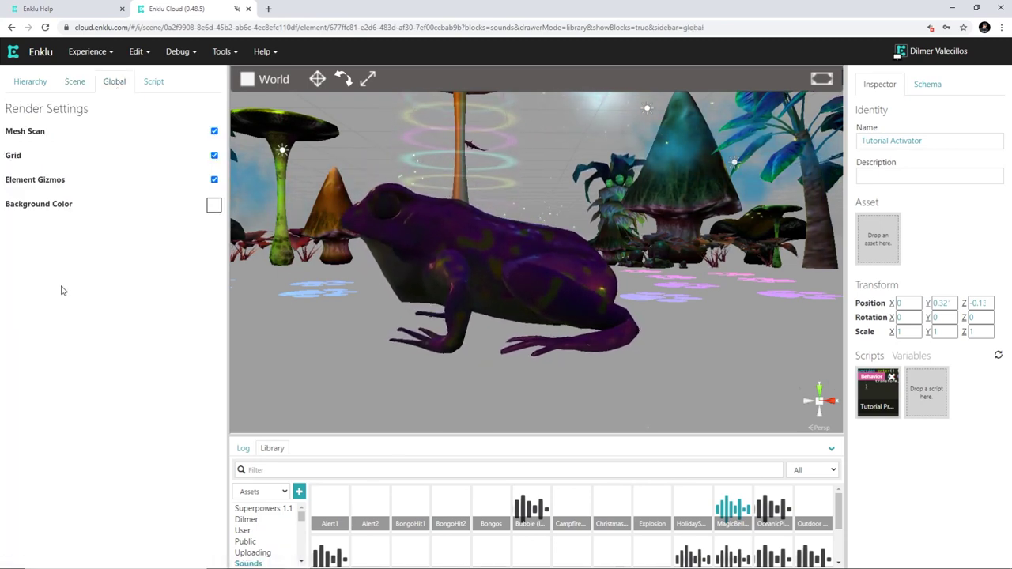
left_click(214, 155)
scroll(484, 241, "down", 5)
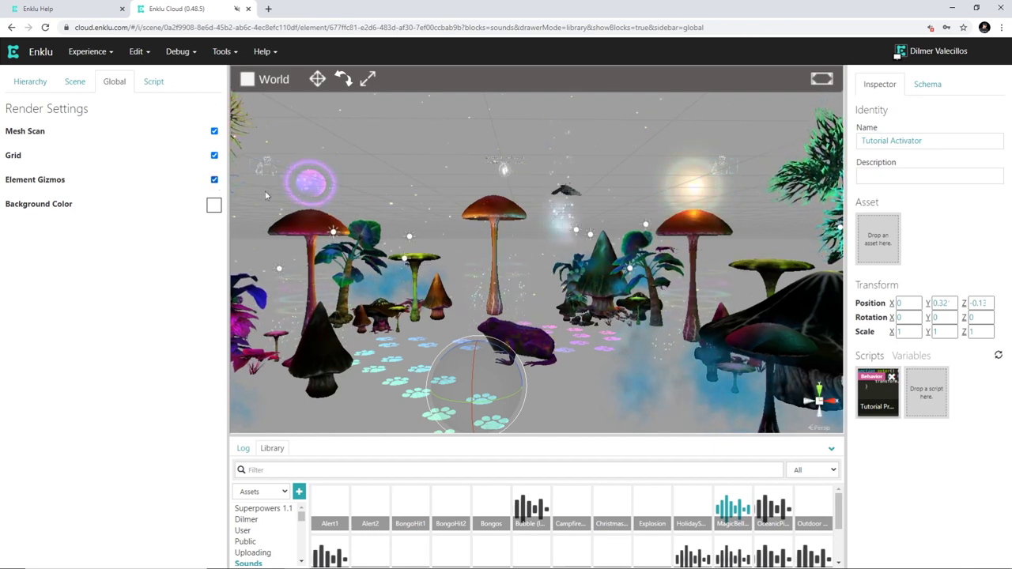
left_click(213, 181)
left_click(214, 181)
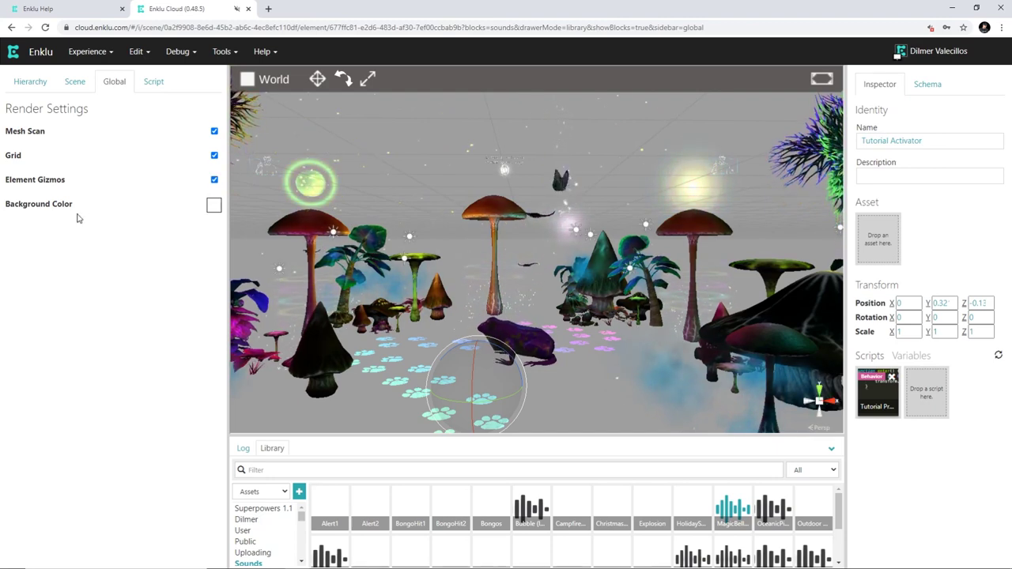
Step: Try a red background color (E02F2F) in the global render settings
left_click(214, 205)
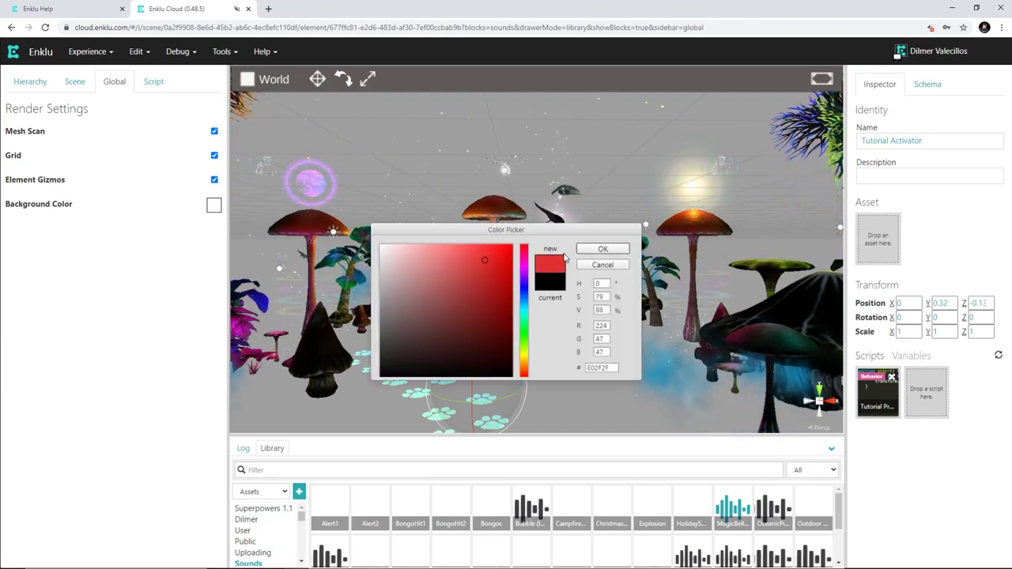
left_click(589, 249)
left_click(214, 204)
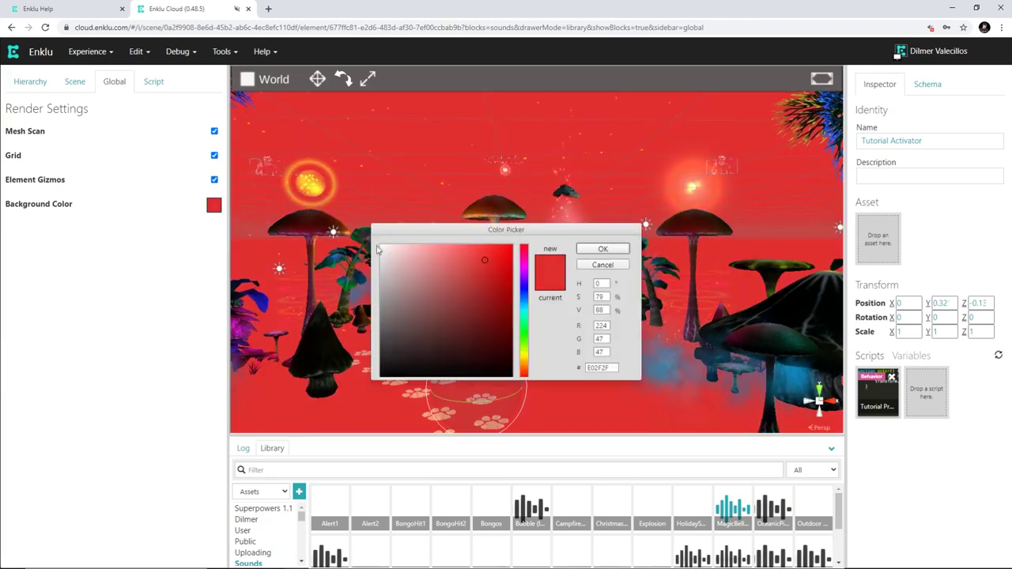
left_click(622, 266)
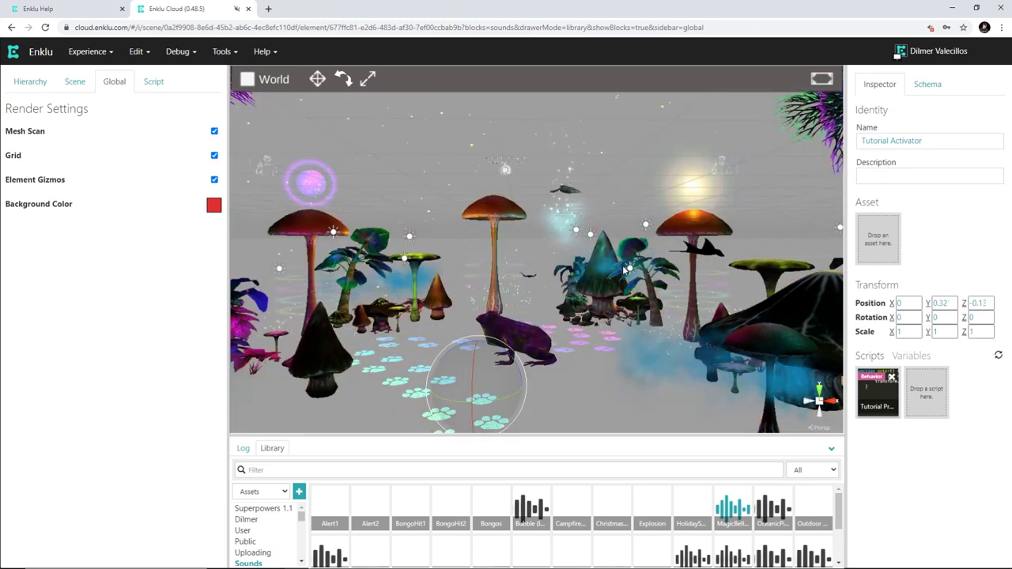
Step: Set the scene's background color to a neutral gray
left_click(214, 204)
left_click_drag(390, 260, 379, 287)
left_click(586, 252)
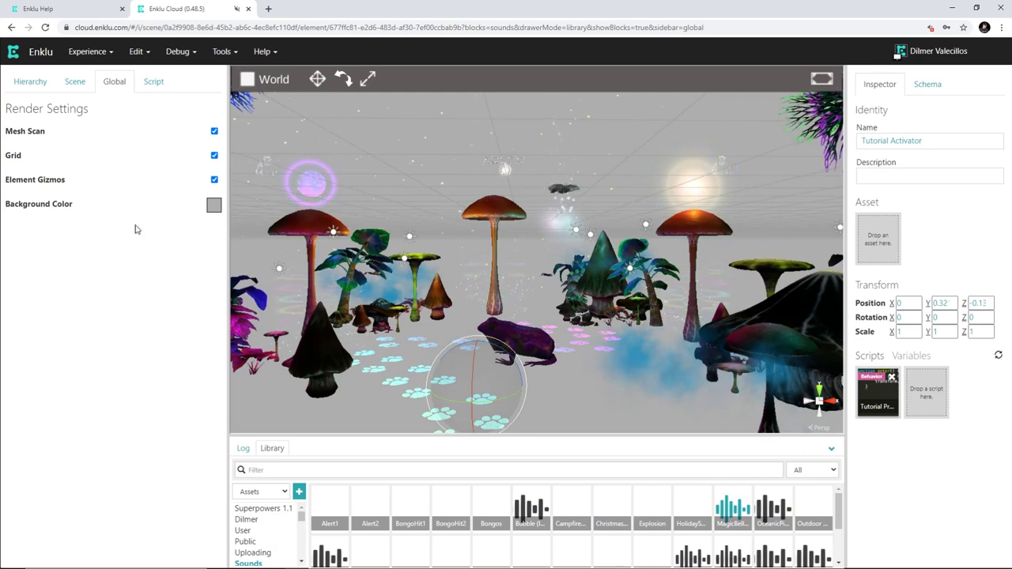
Step: Open the script editing view beside the scene
left_click(151, 82)
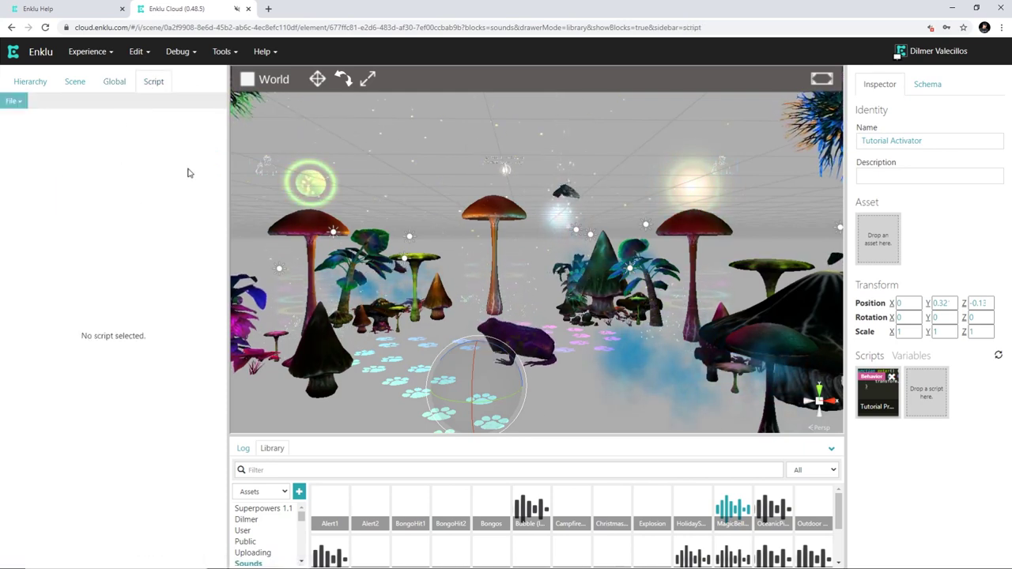
scroll(532, 320, "up", 2)
middle_click_drag(532, 319, 562, 313)
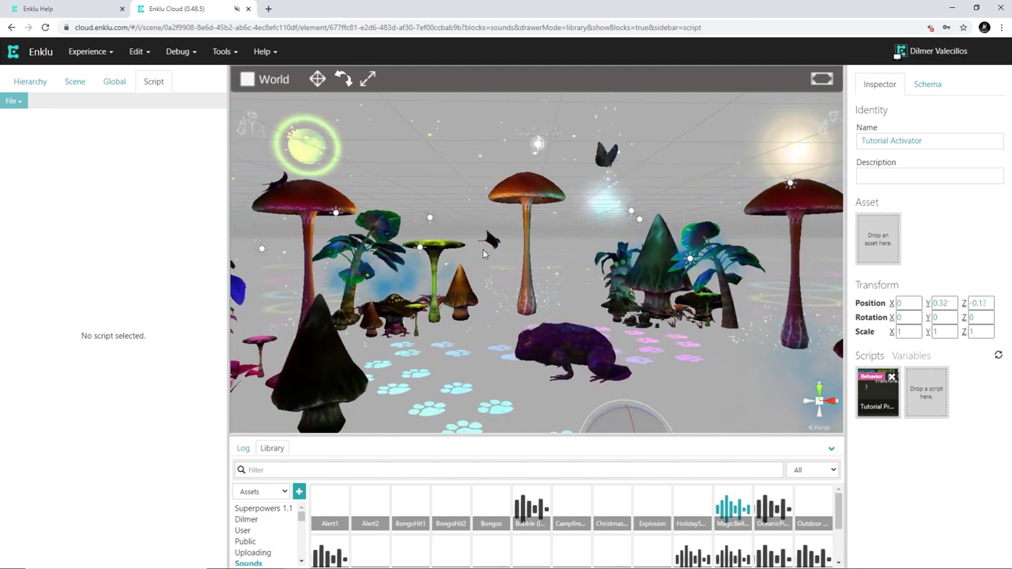
Step: Select the Tutorial Activator around the toad in the scene and show its location in the hierarchy
left_click(538, 346)
scroll(589, 373, "up", 1)
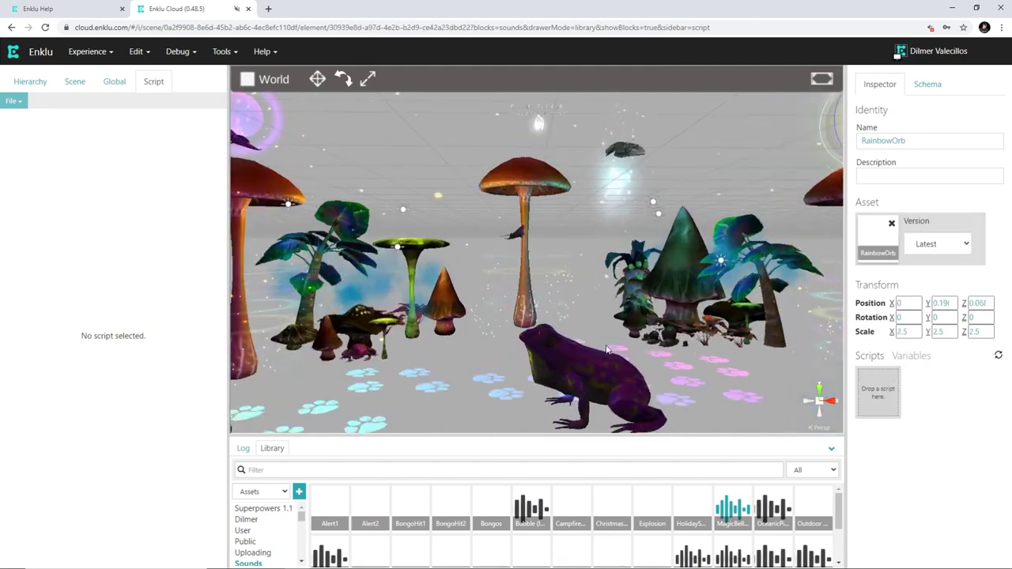
scroll(590, 373, "down", 3)
left_click(574, 324)
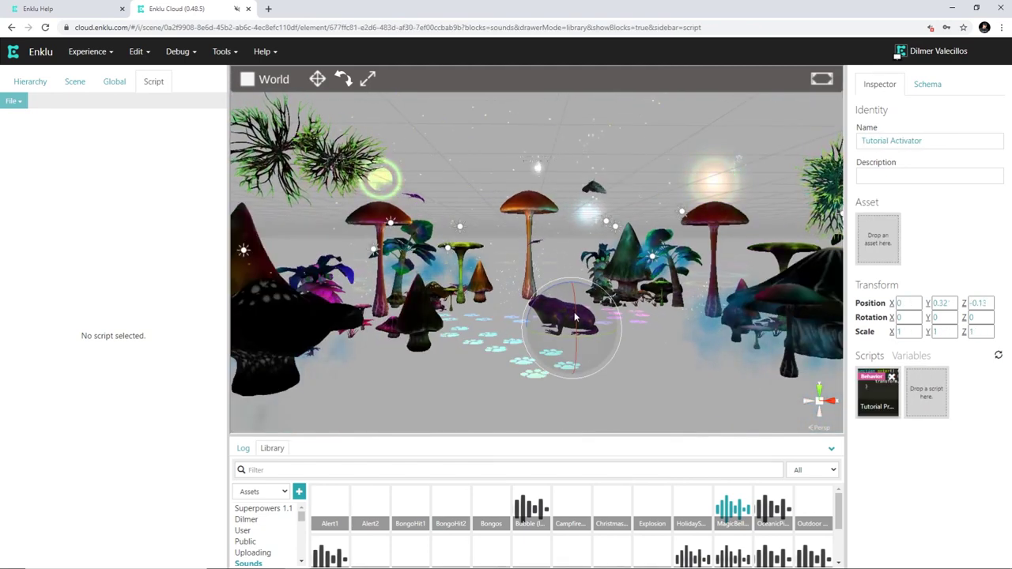
left_click(28, 84)
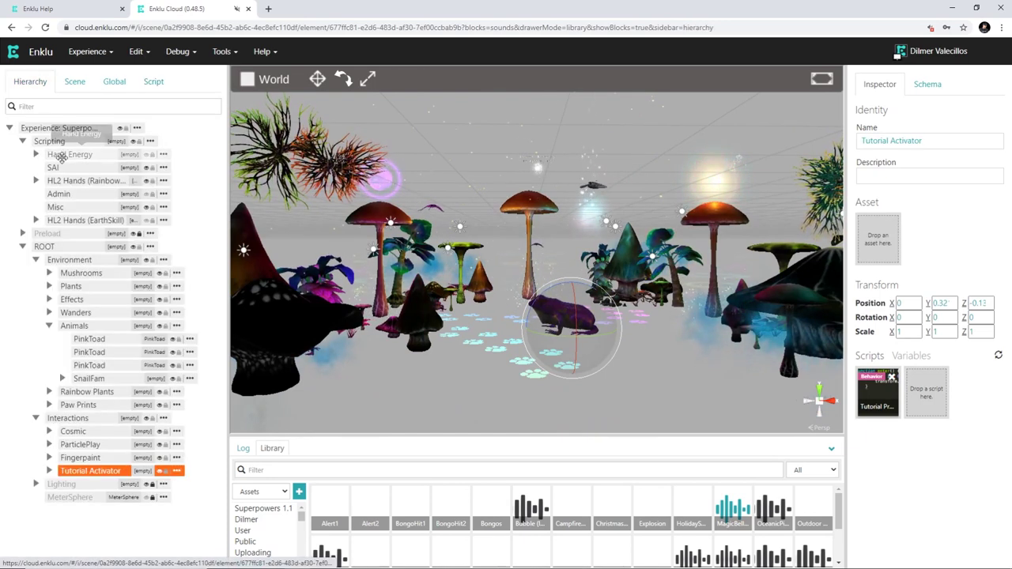
Step: Select the second PinkToad under Animals in the hierarchy and bring it closer in the scene
left_click(111, 353)
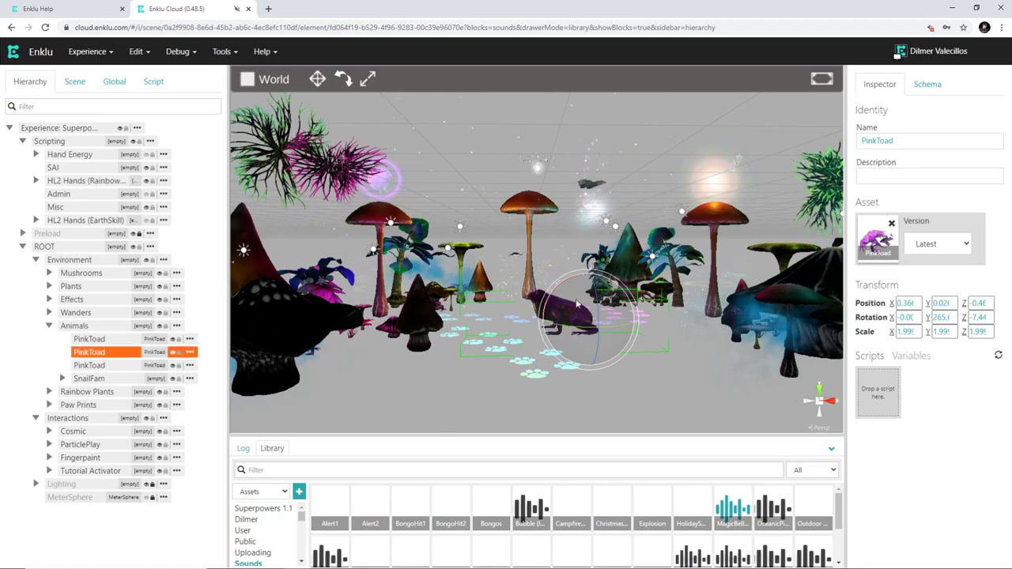
scroll(579, 329, "up", 4)
scroll(584, 336, "down", 1)
middle_click_drag(584, 336, 551, 304)
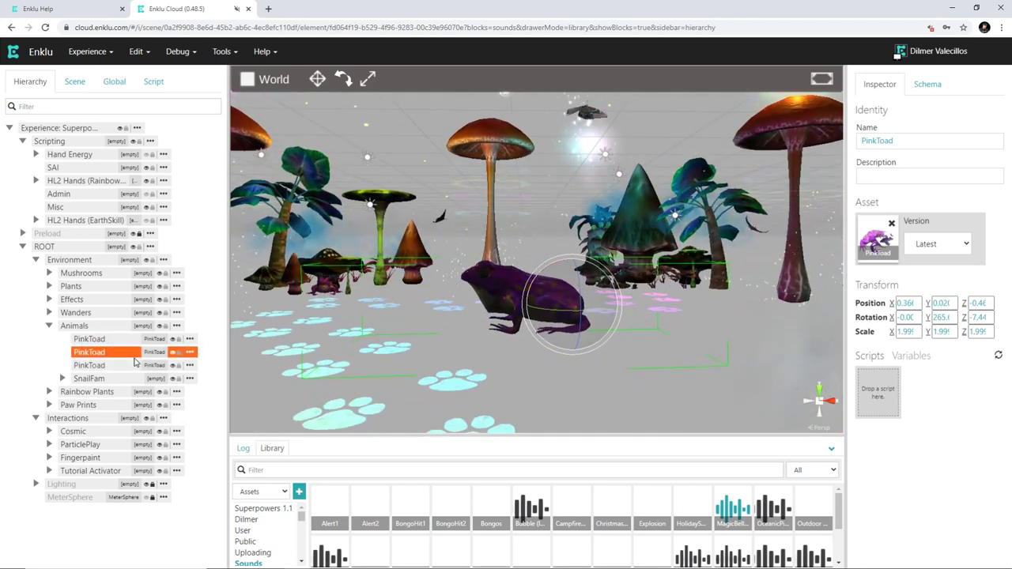
Step: Rename the selected toad by appending a person's first name to PinkToad, without a trailing backslash
left_click(923, 145)
left_click(882, 85)
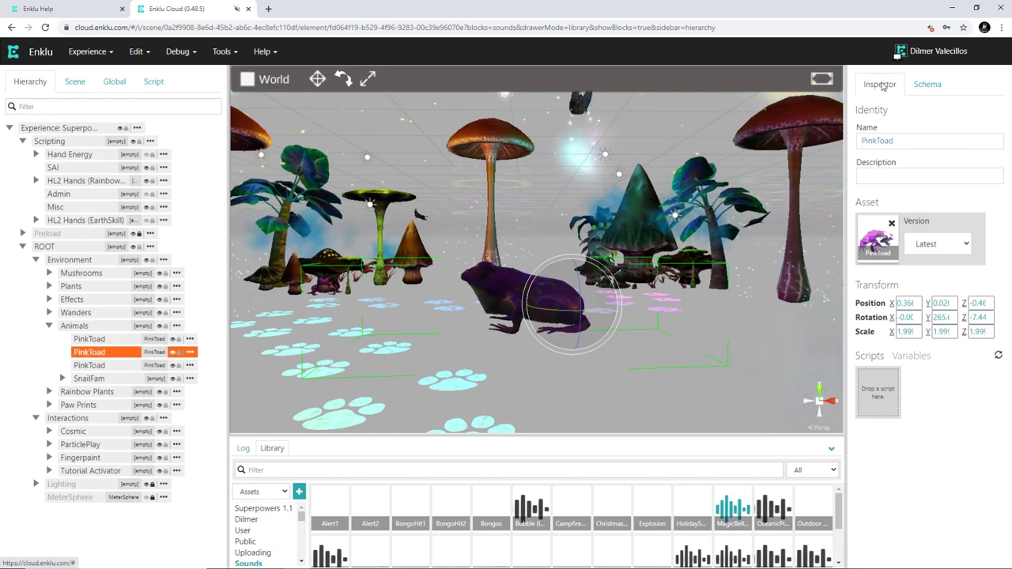
left_click(921, 146)
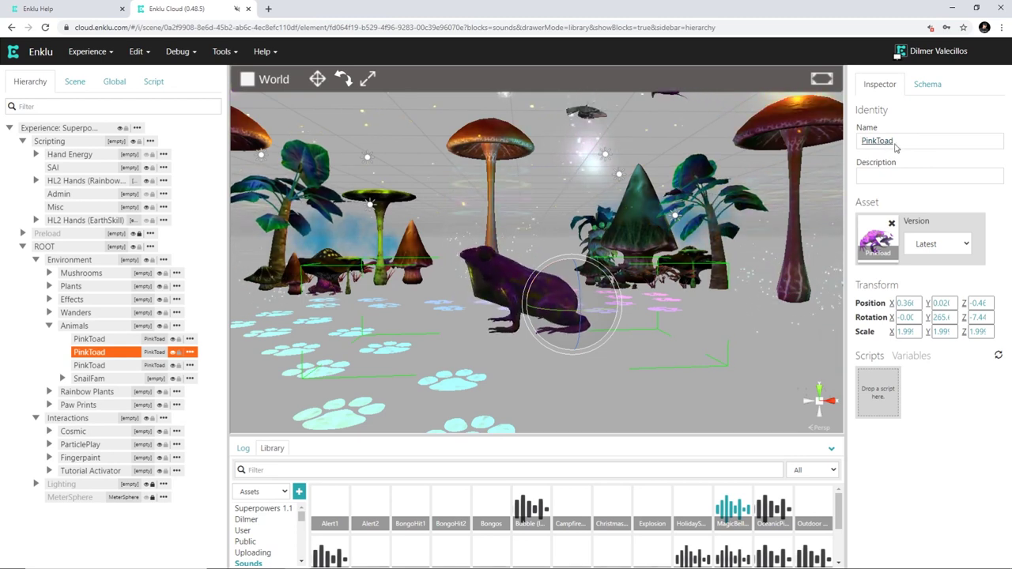
double_click(906, 142)
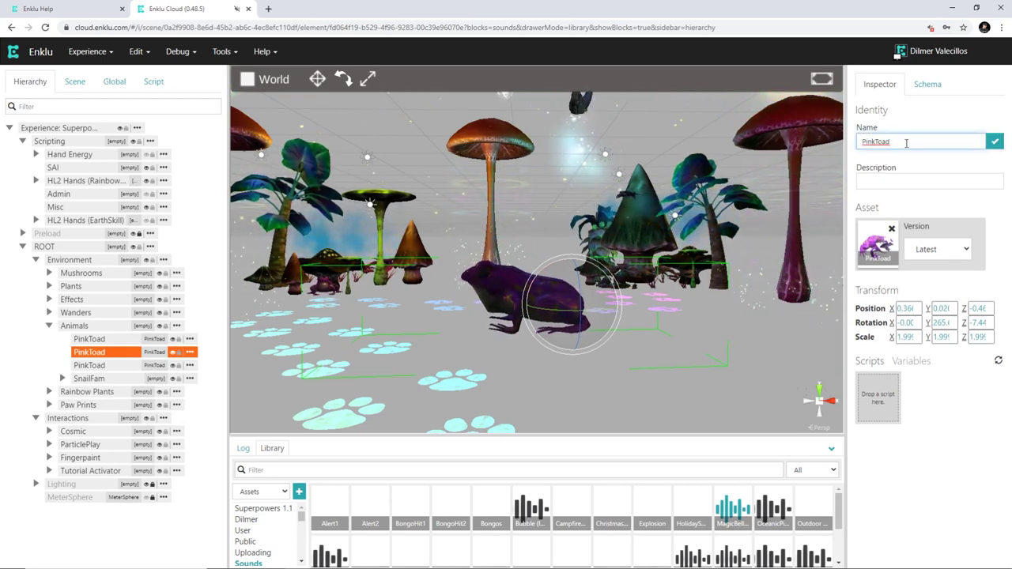
type("Dilmer\\")
key("Return")
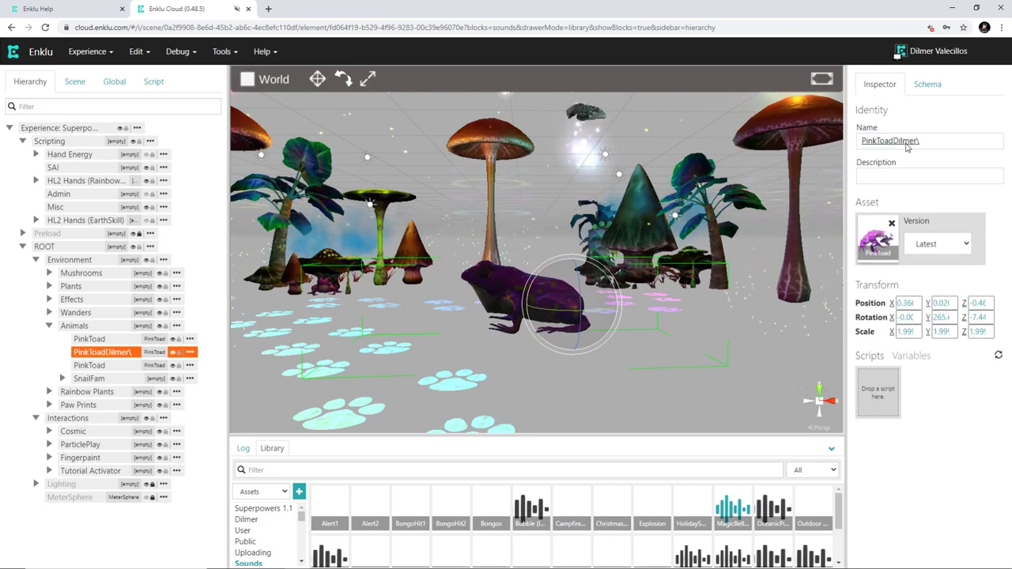
double_click(917, 140)
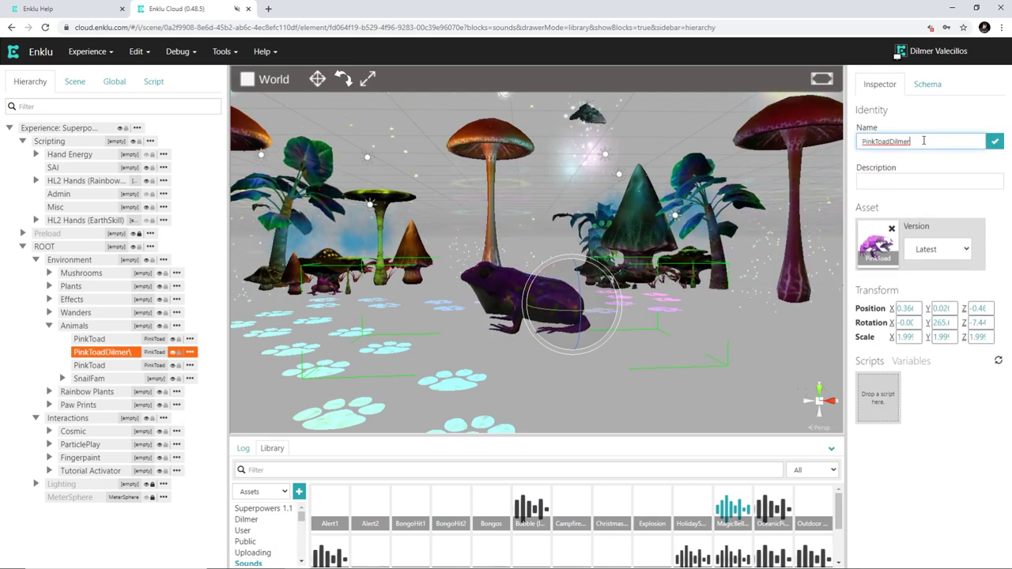
key("Return")
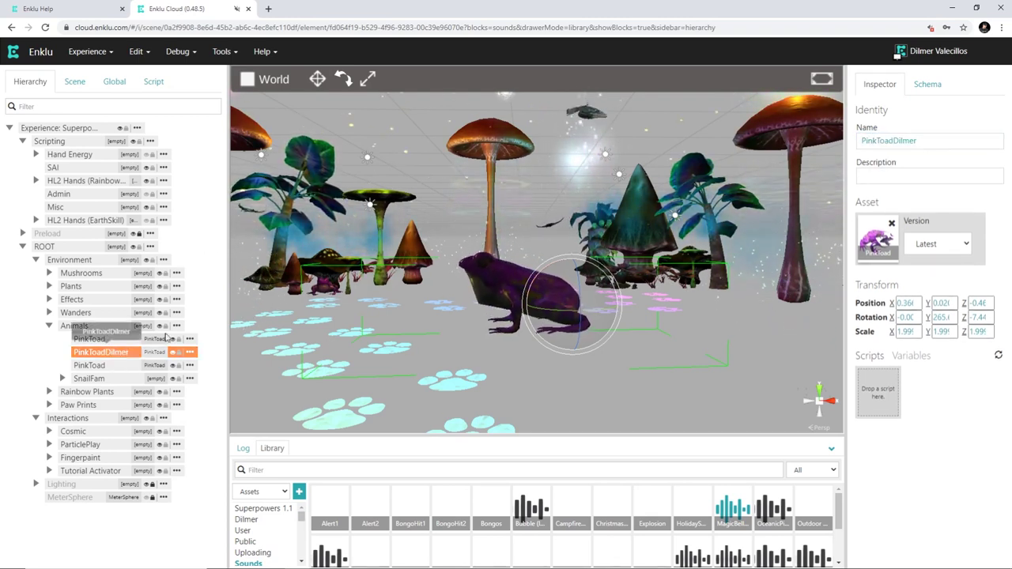
Step: Rename the toad PinkToadCool and set its description to "This is a test for pink toad"
double_click(962, 140)
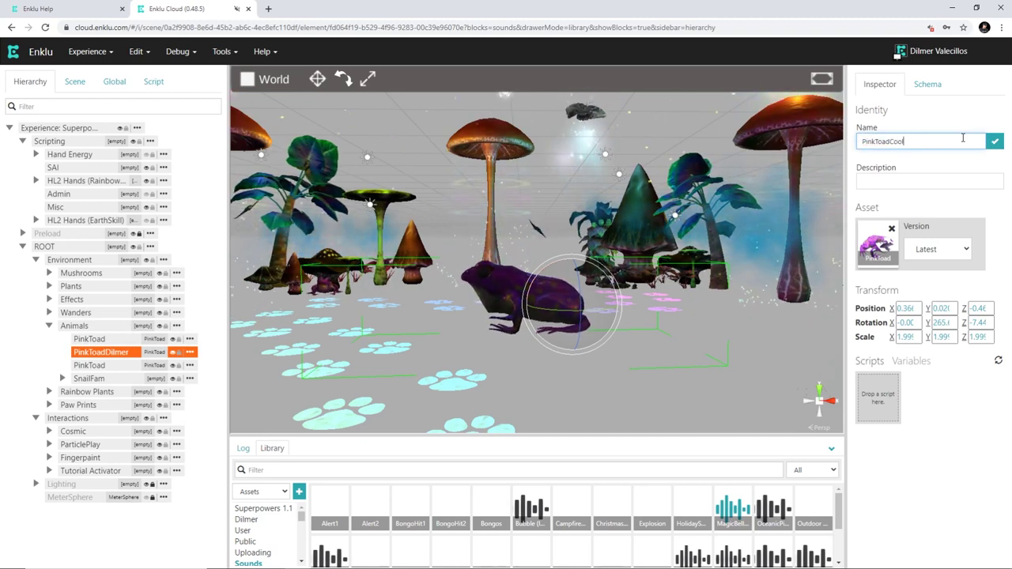
key("Return")
double_click(912, 180)
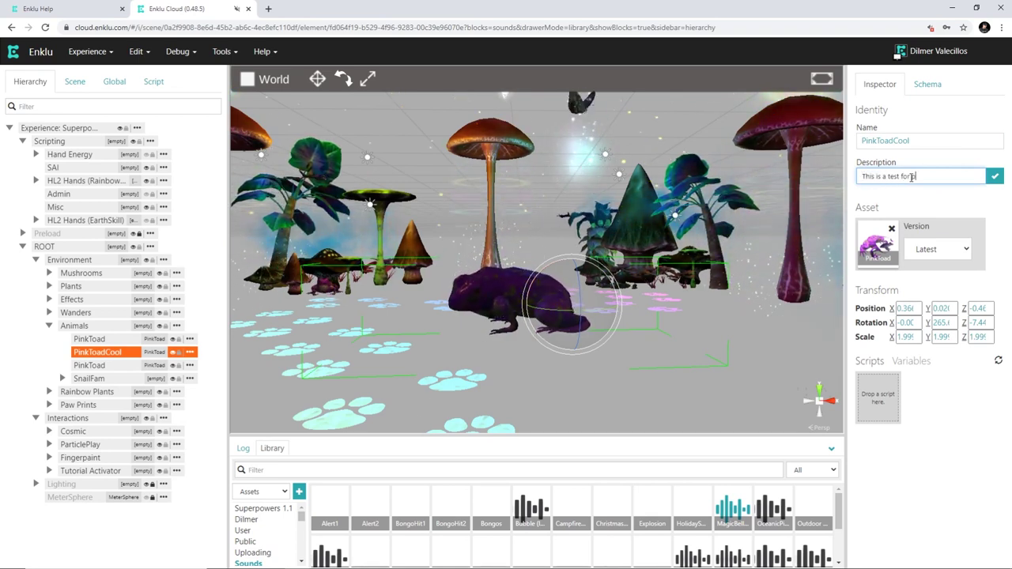
type("This is a test for pink toad")
key("Return")
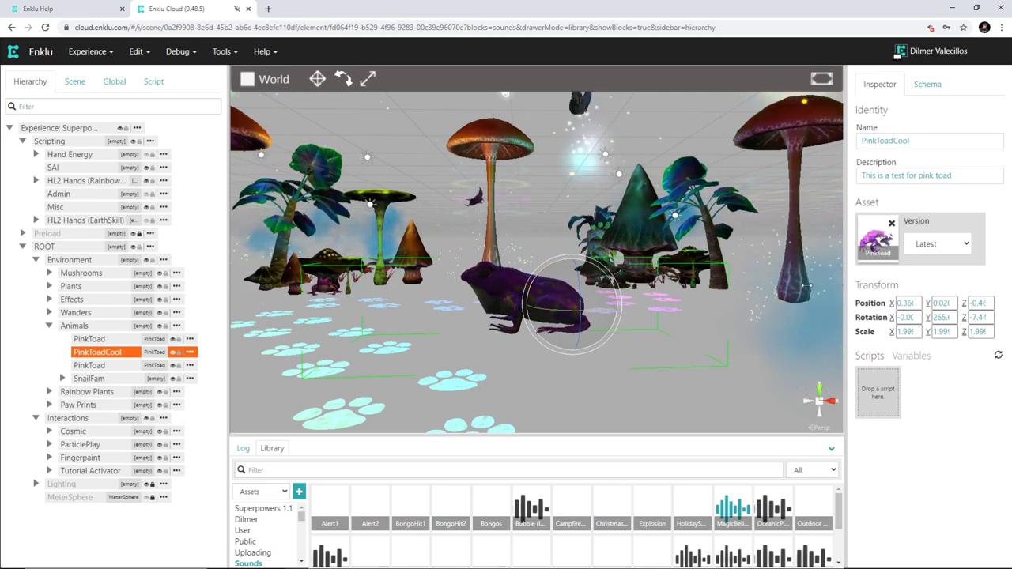
Step: Enlarge the library area below the scene to show more rows of assets
left_click_drag(644, 434, 647, 372)
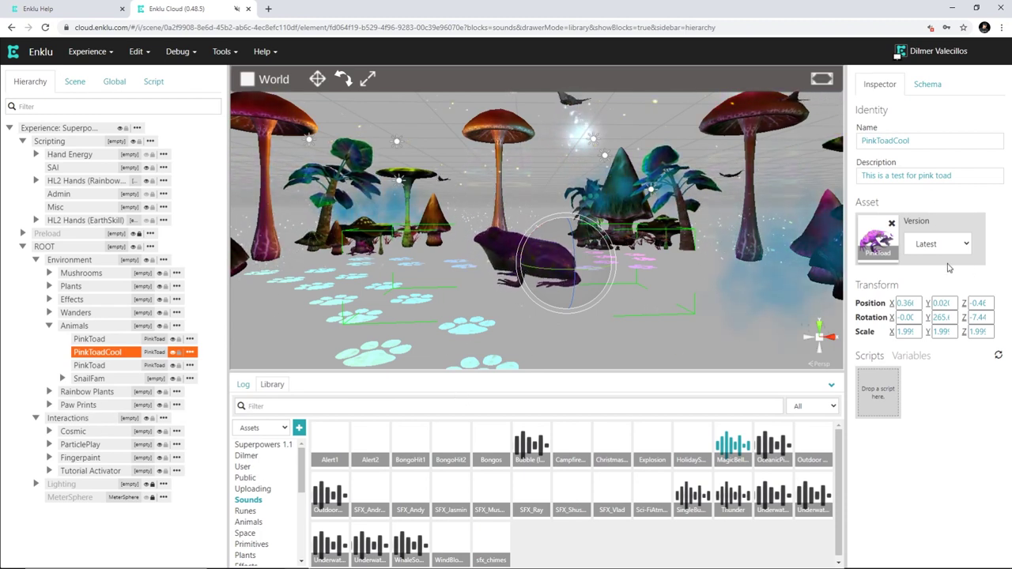
Step: Try X positions of about 6.36, 5.36, 0 and 1 for PinkToadCool, applying each to the scene
double_click(917, 303)
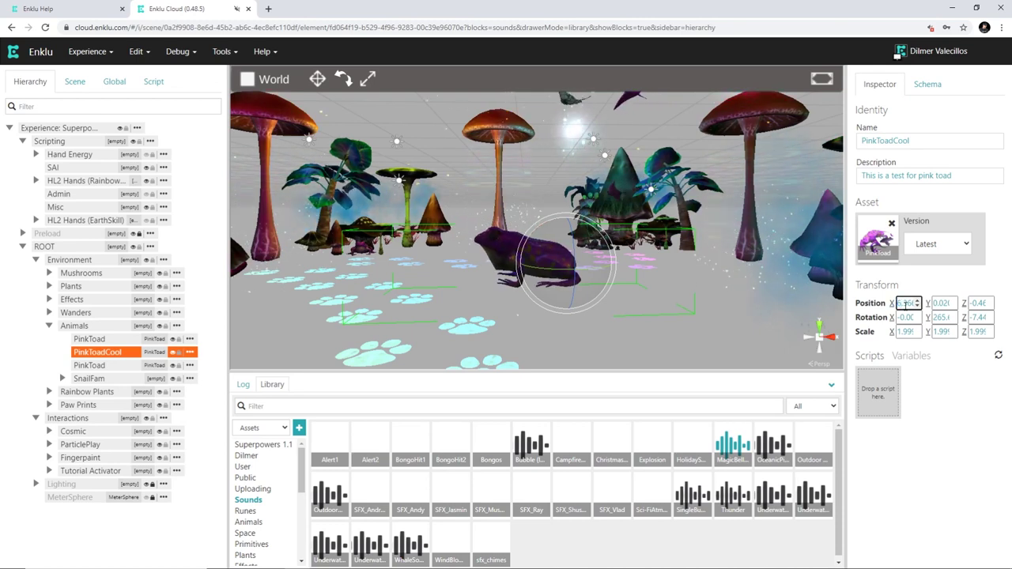
left_click(999, 358)
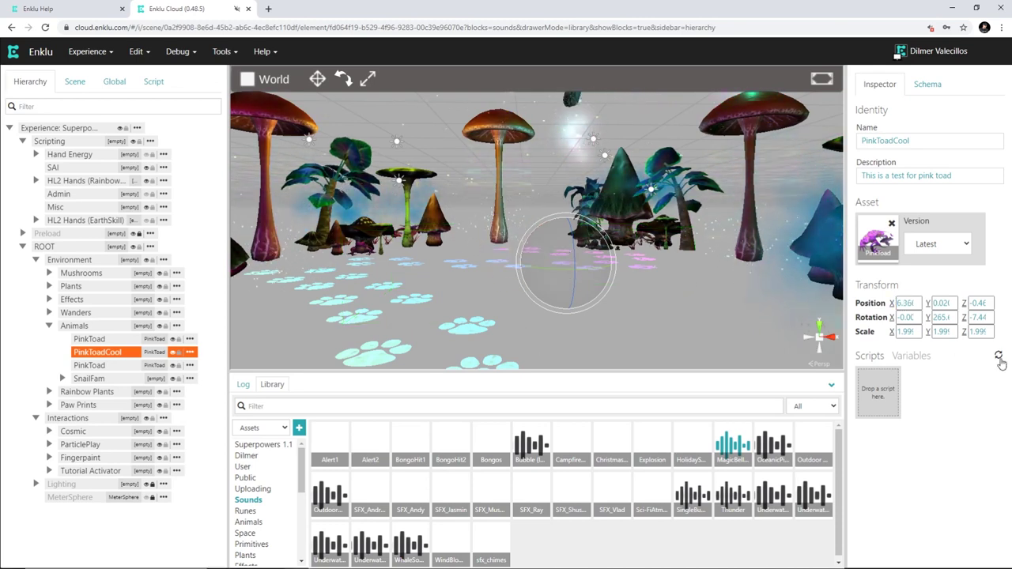
left_click(906, 303)
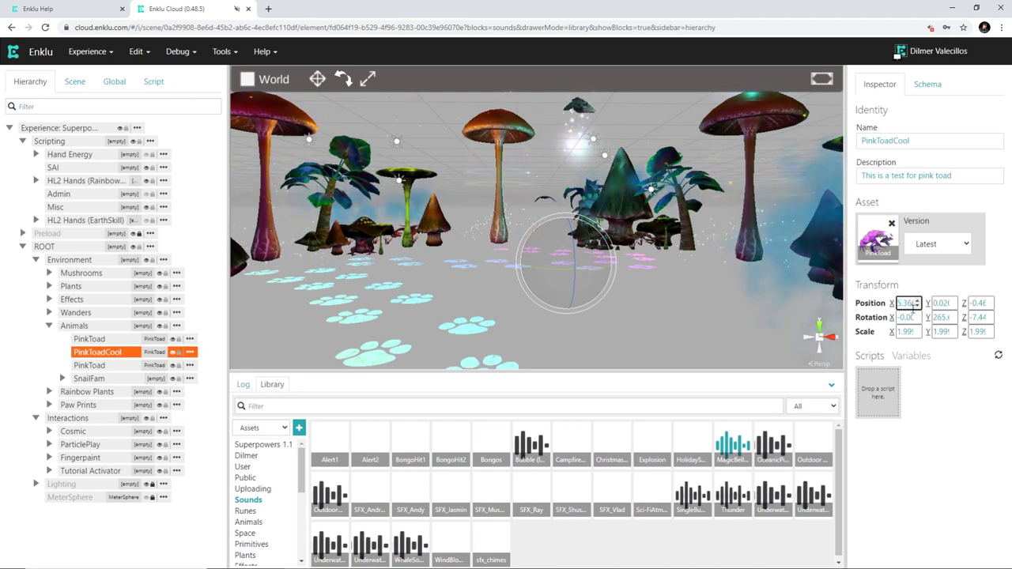
left_click(997, 358)
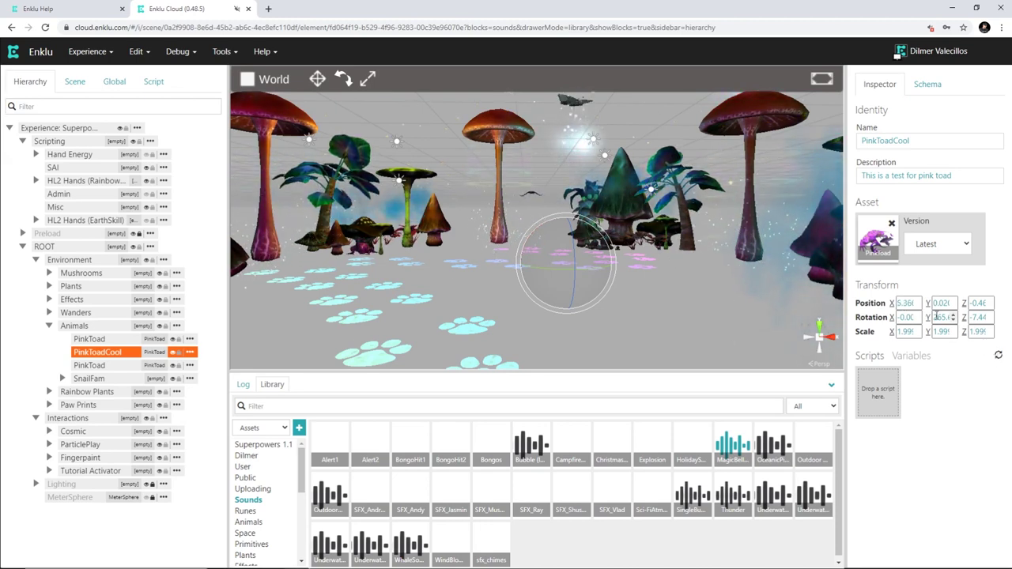
left_click(907, 304)
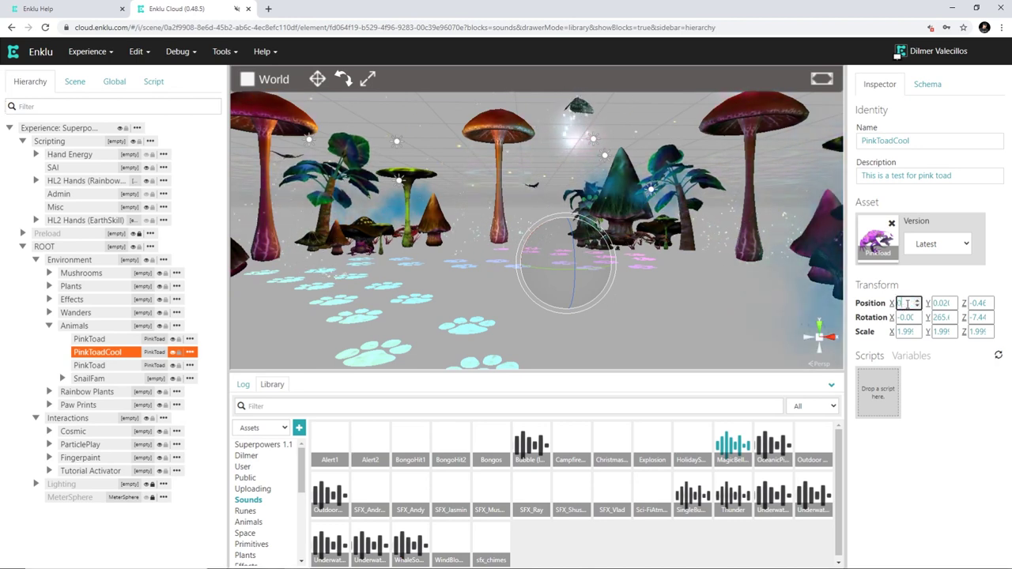
left_click(998, 358)
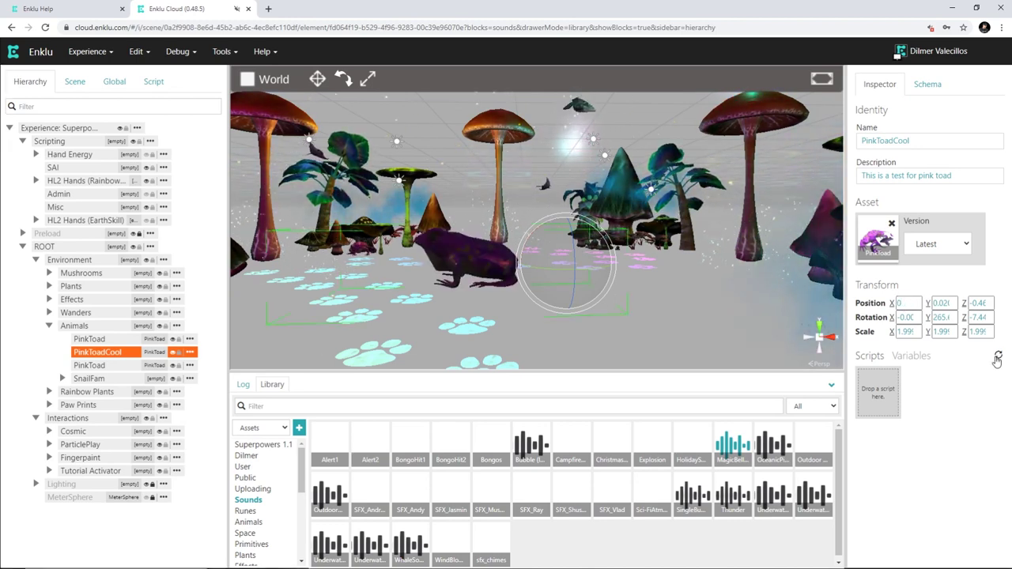
left_click(917, 306)
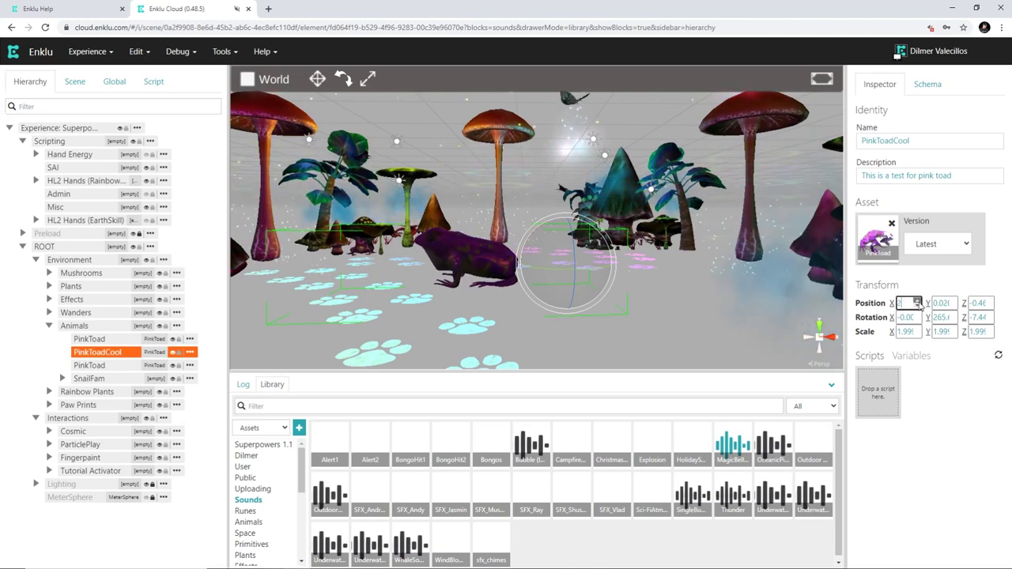
left_click(999, 359)
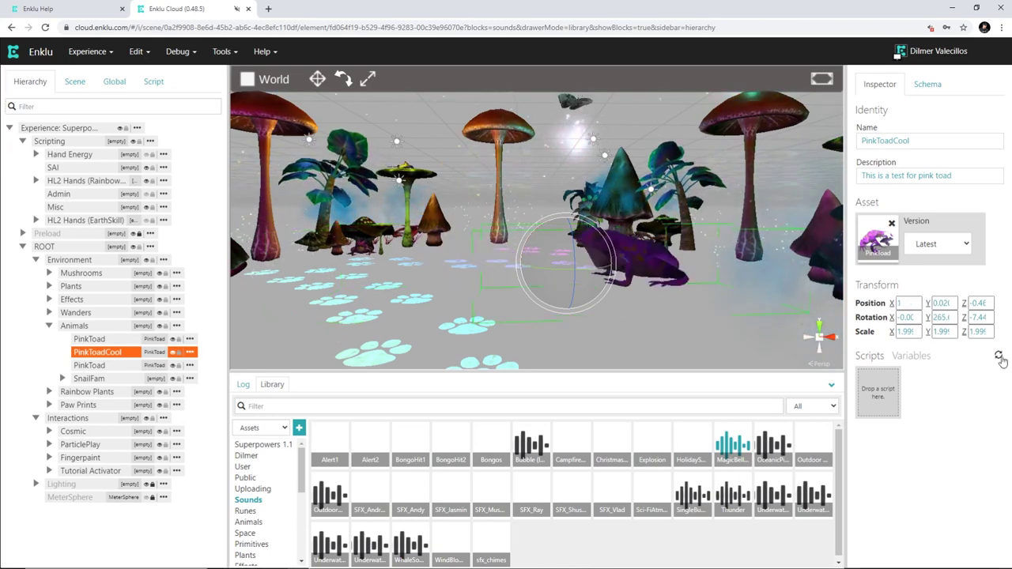
Step: Set PinkToadCool's X position to 0
scroll(576, 261, "up", 3)
scroll(580, 261, "down", 10)
scroll(582, 264, "up", 8)
scroll(582, 264, "up", 3)
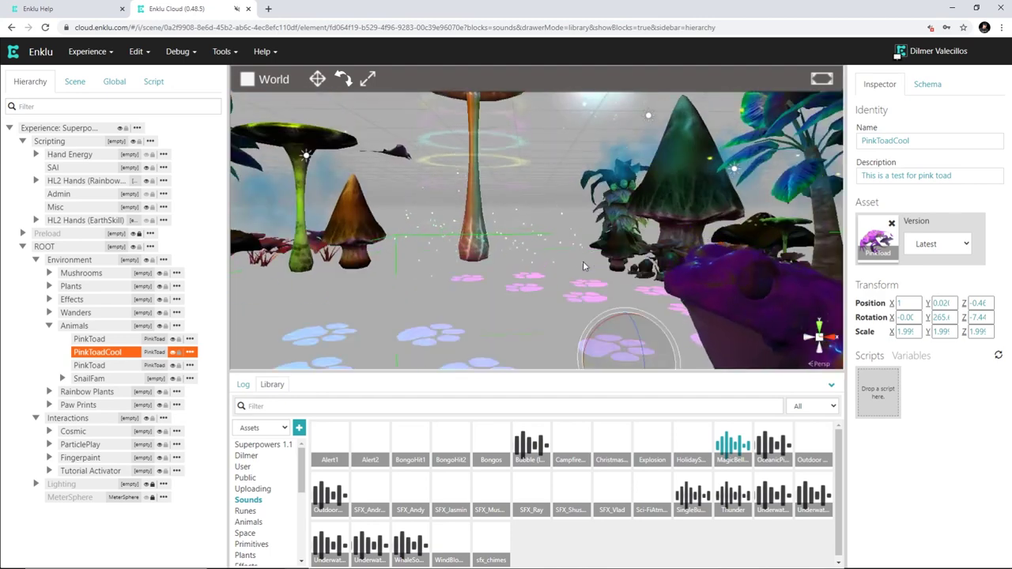
left_click(906, 303)
type("0")
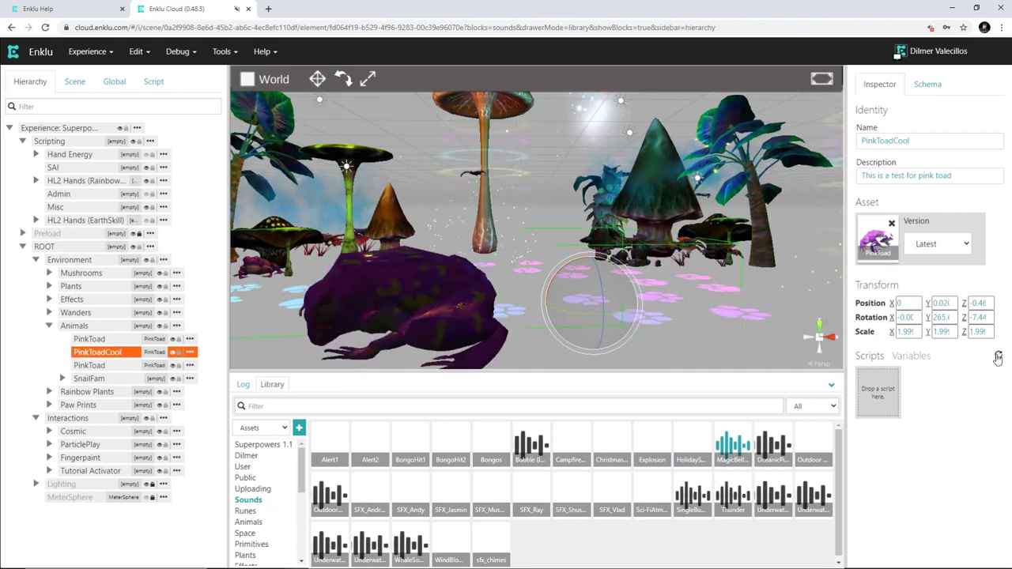
scroll(581, 292, "down", 4)
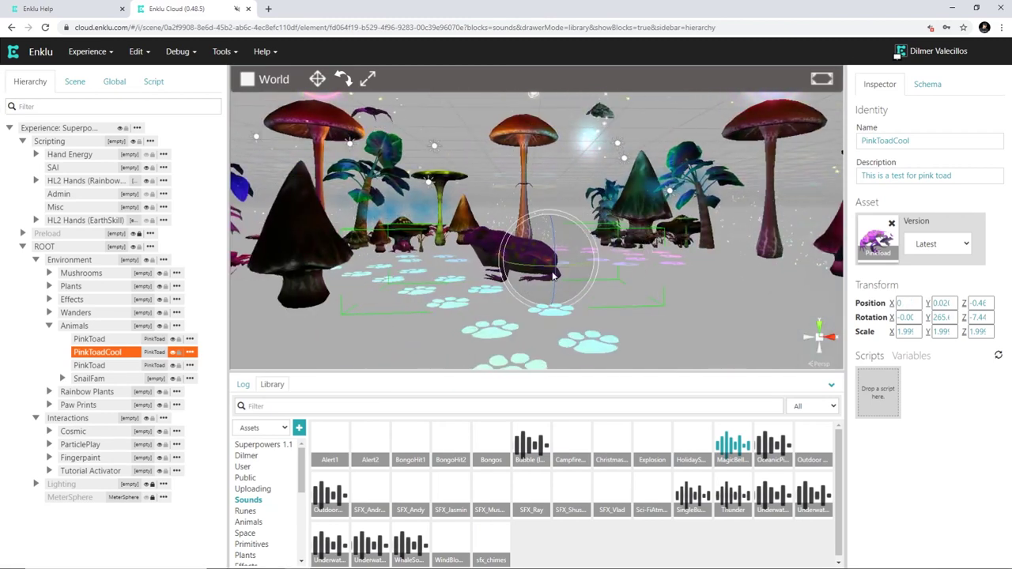
Step: Activate the move gizmo on PinkToadCool and check its variables, returning to its scripts list
key("w")
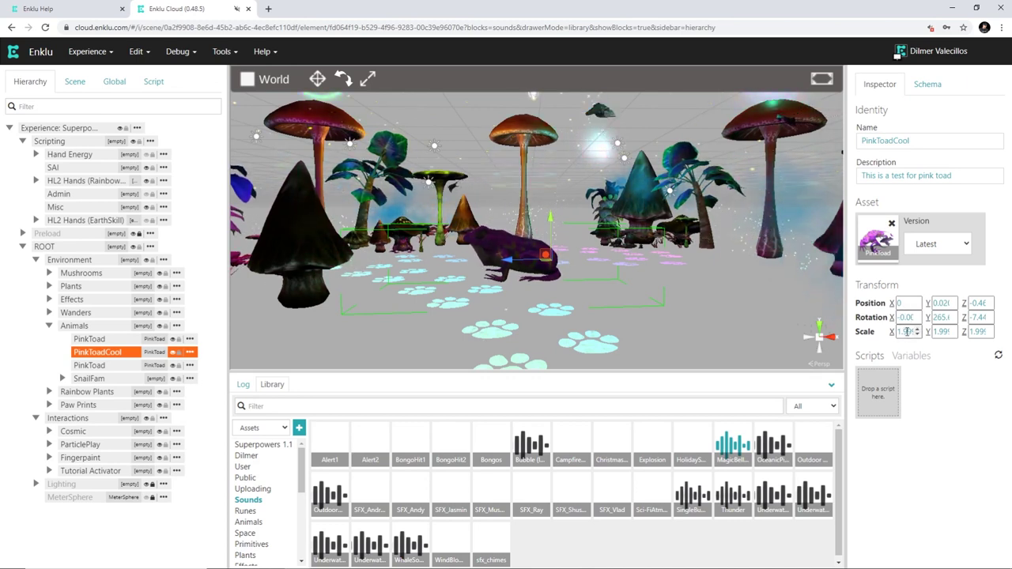
left_click(915, 357)
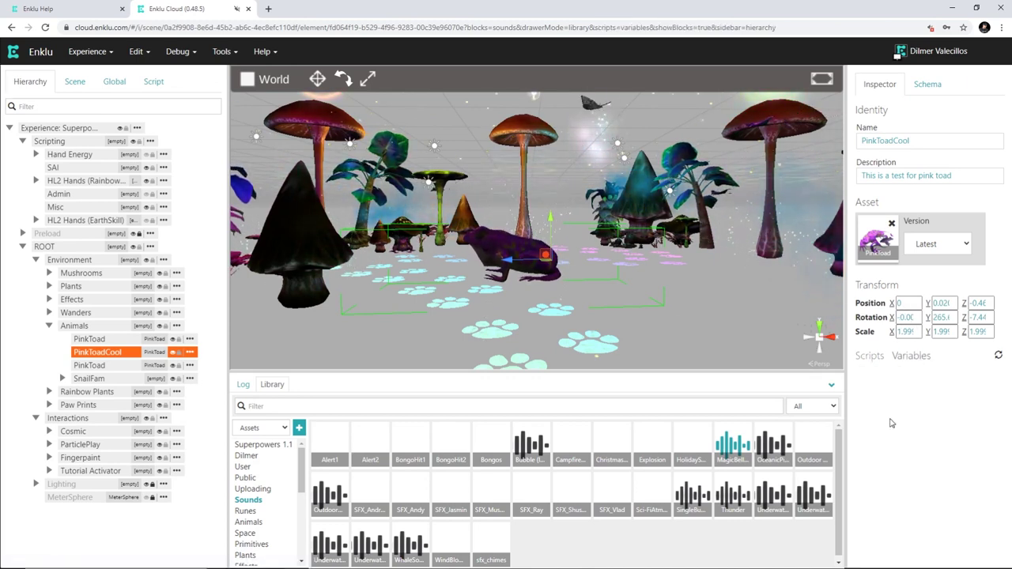
left_click(868, 358)
scroll(578, 320, "up", 3)
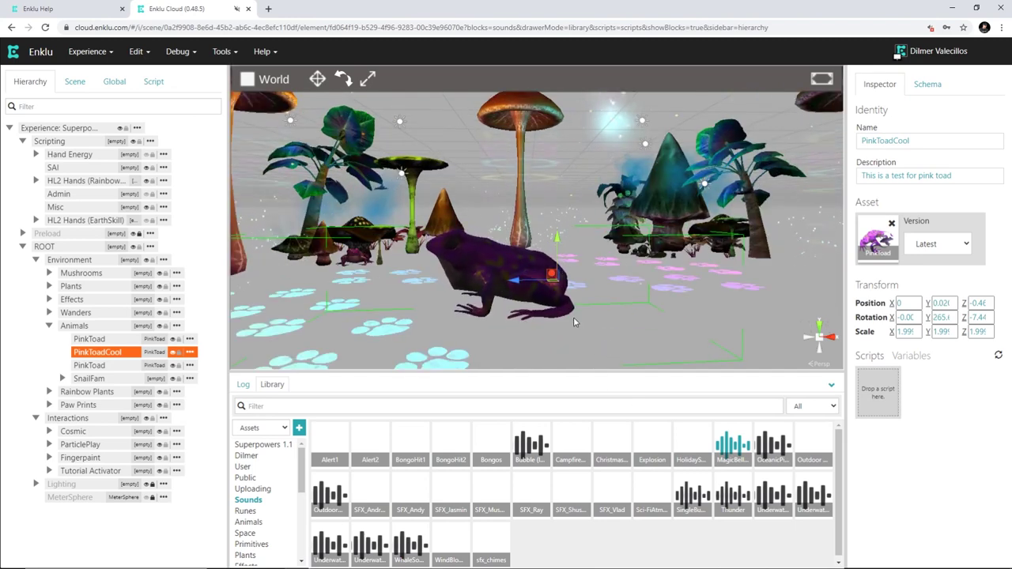
scroll(589, 289, "up", 1)
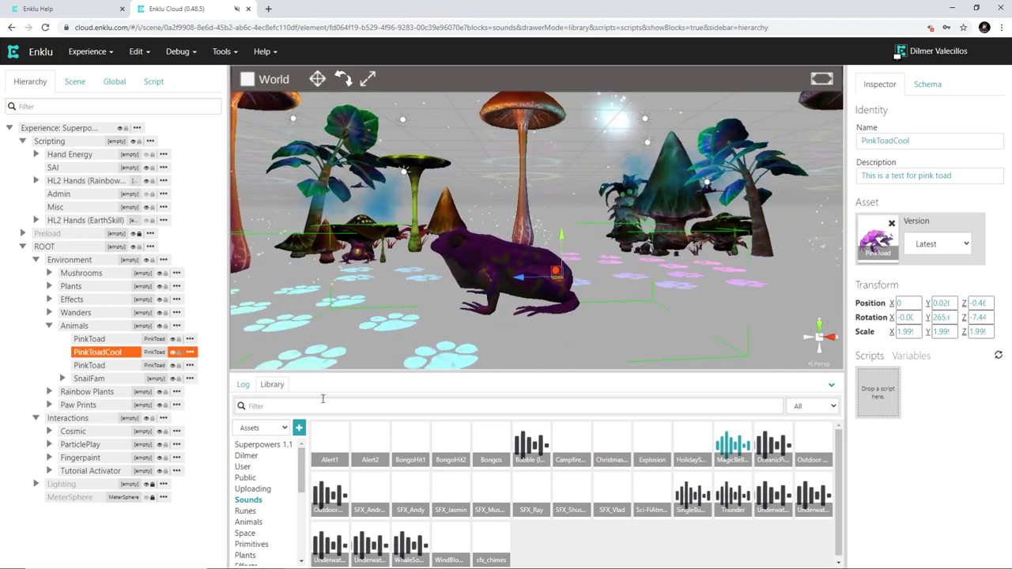
Step: Show the scripts in the library and attach the Pulsate behavior to PinkToadCool
mouse_move(300, 467)
left_mouse_down()
mouse_move(301, 533)
mouse_move(301, 458)
left_mouse_up()
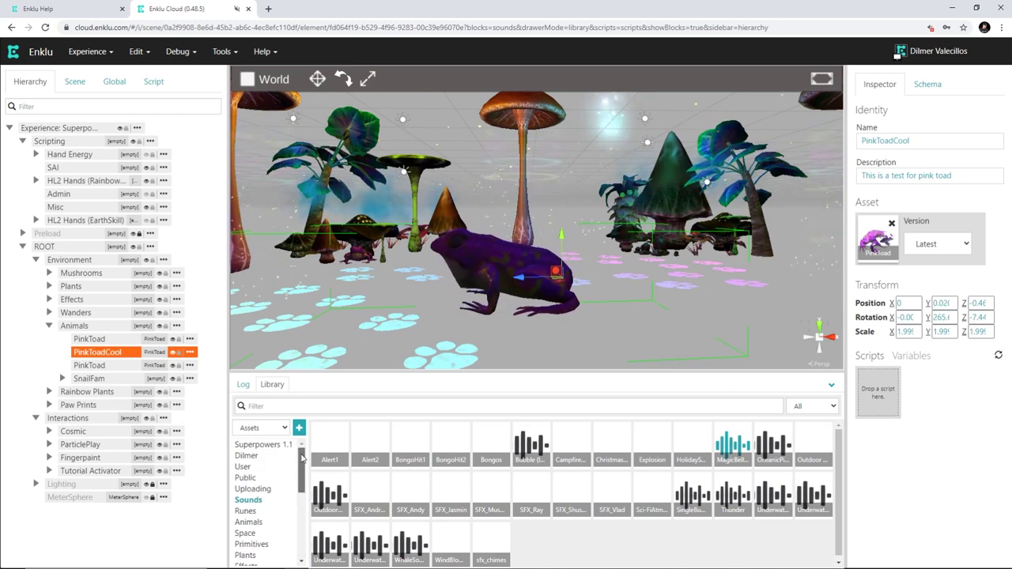
left_click(264, 428)
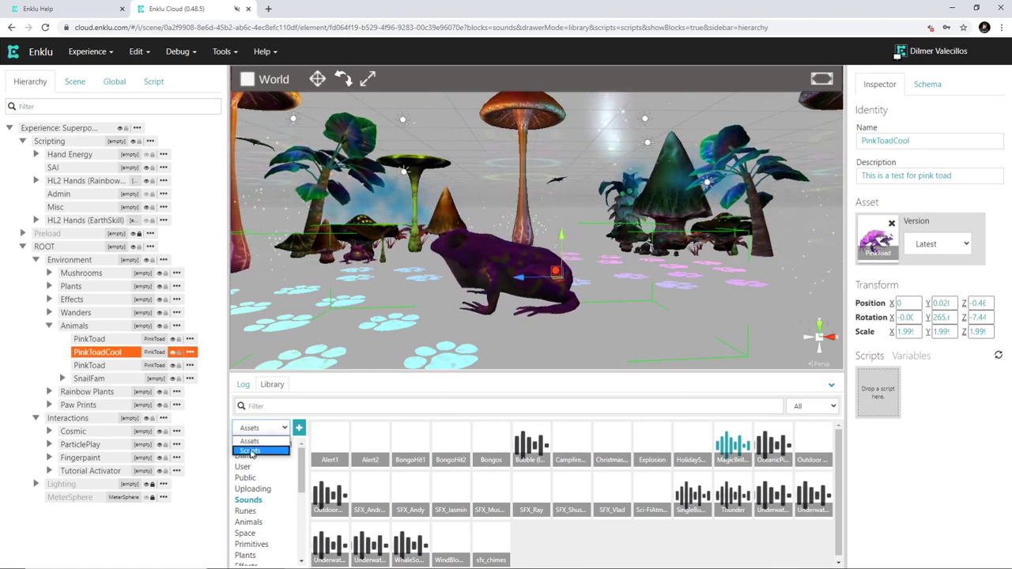
left_click(250, 450)
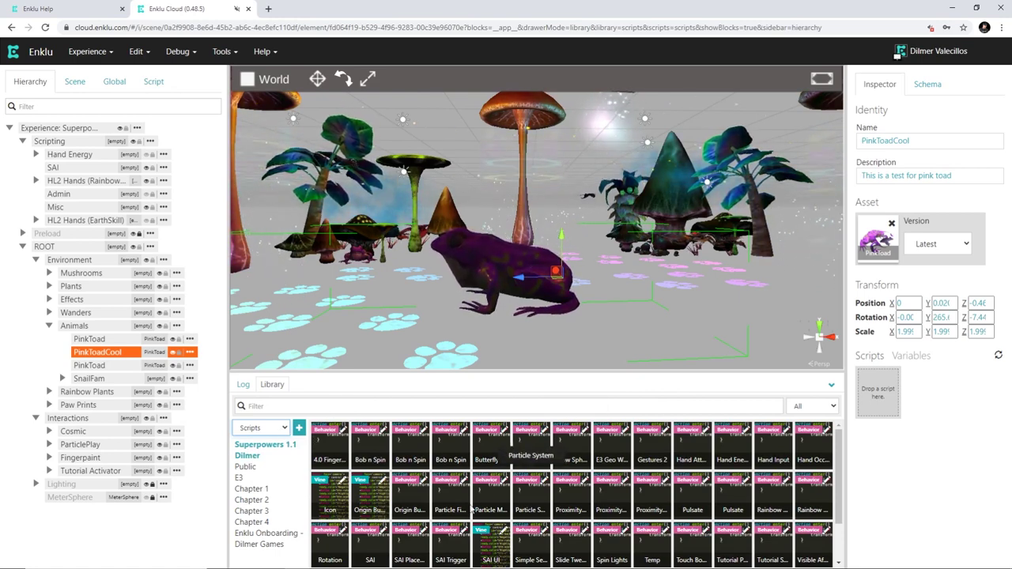
scroll(405, 520, "down", 1)
scroll(404, 520, "up", 1)
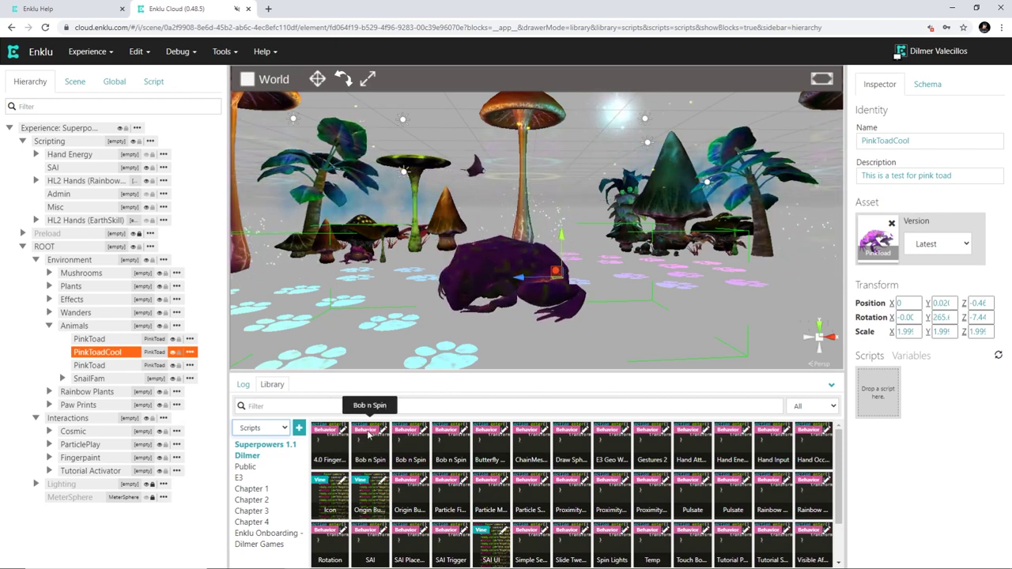
left_click_drag(691, 506, 881, 397)
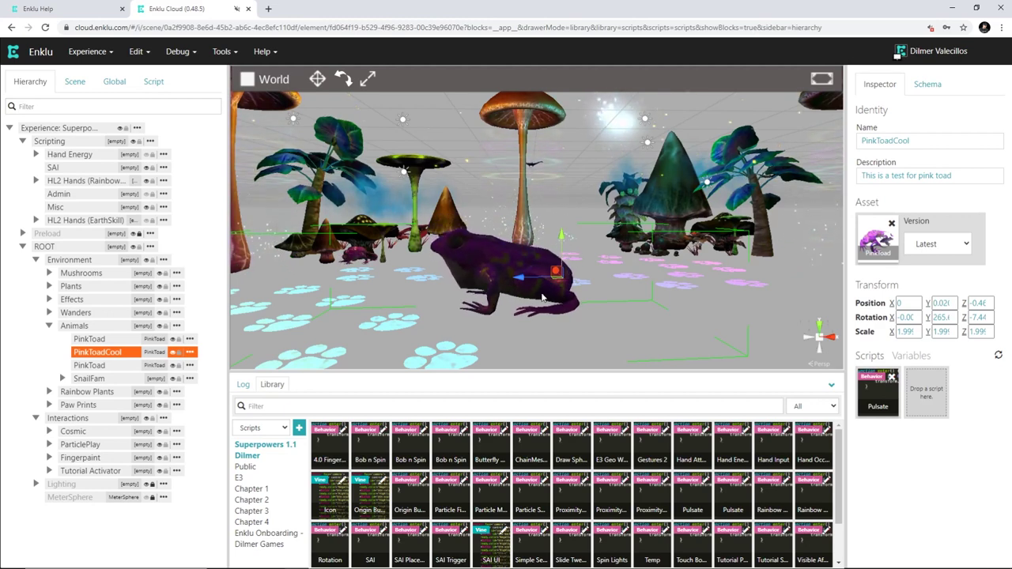
Step: Look at PinkToadCool up close in the scene and open the variables of its Pulsate script
scroll(544, 296, "up", 5)
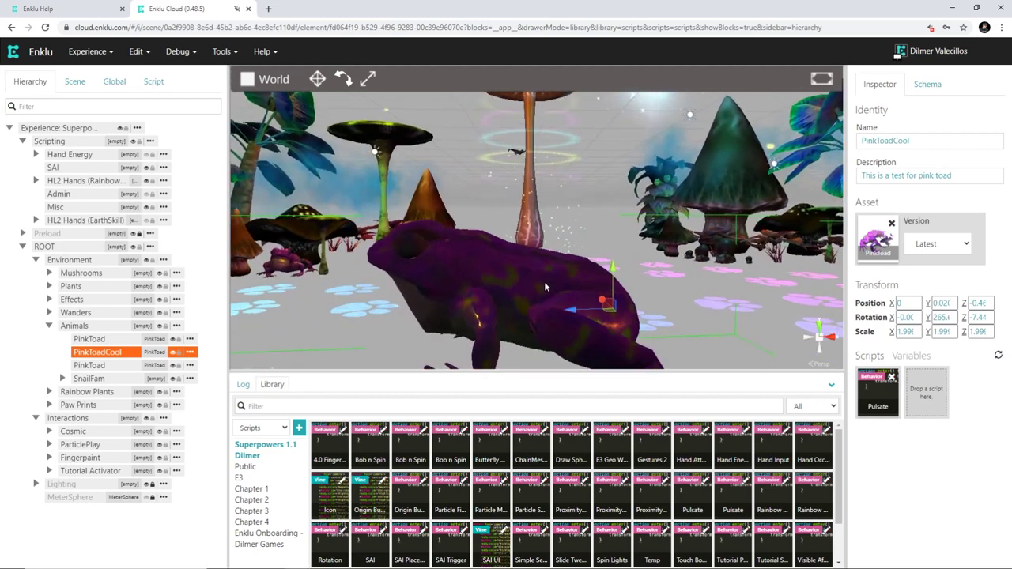
key("q")
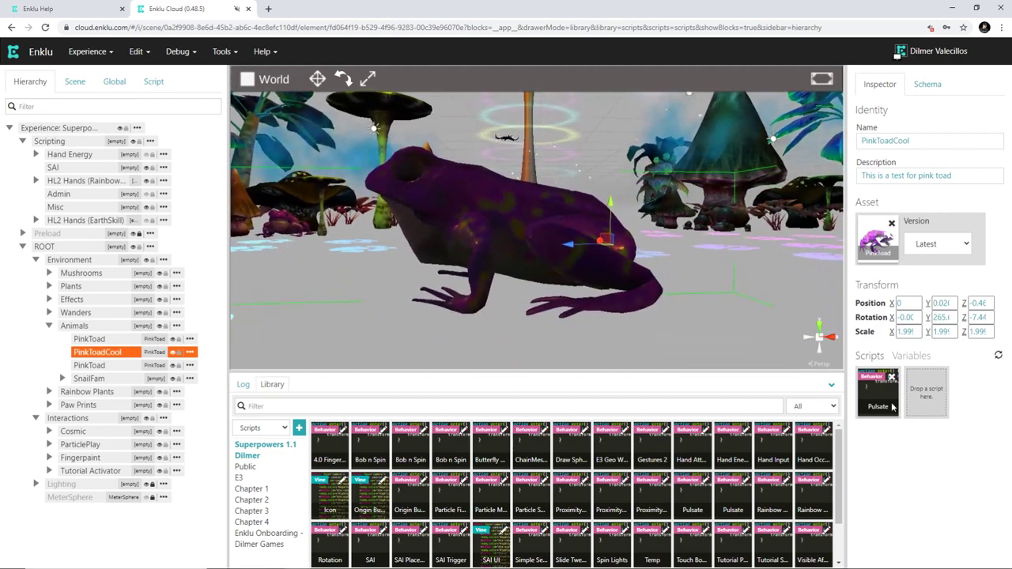
left_click(909, 355)
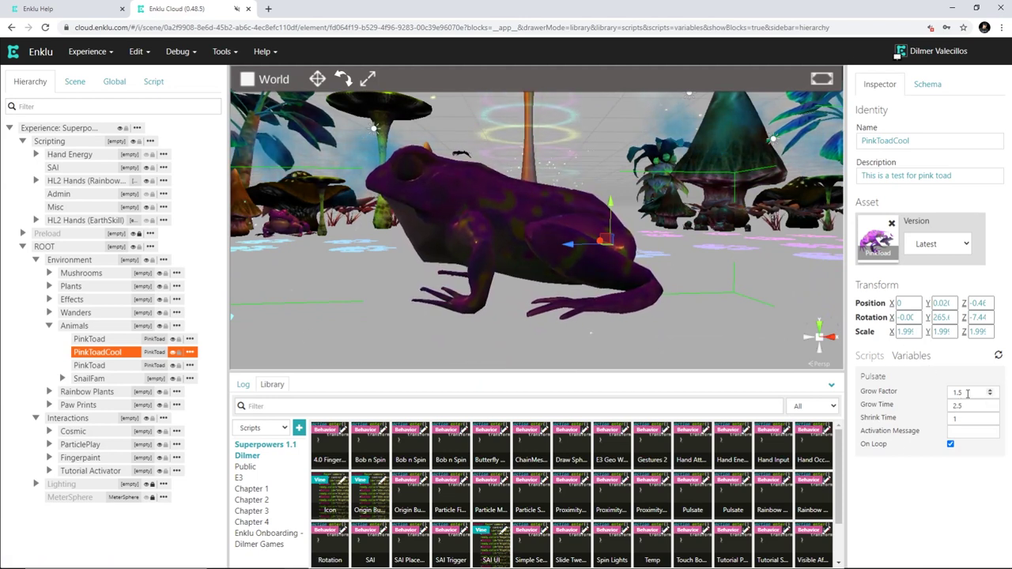
Step: Set the Pulsate script's Grow Factor to 5 and Grow Time to 1 on PinkToadCool, refreshing its variables
double_click(954, 393)
type("5")
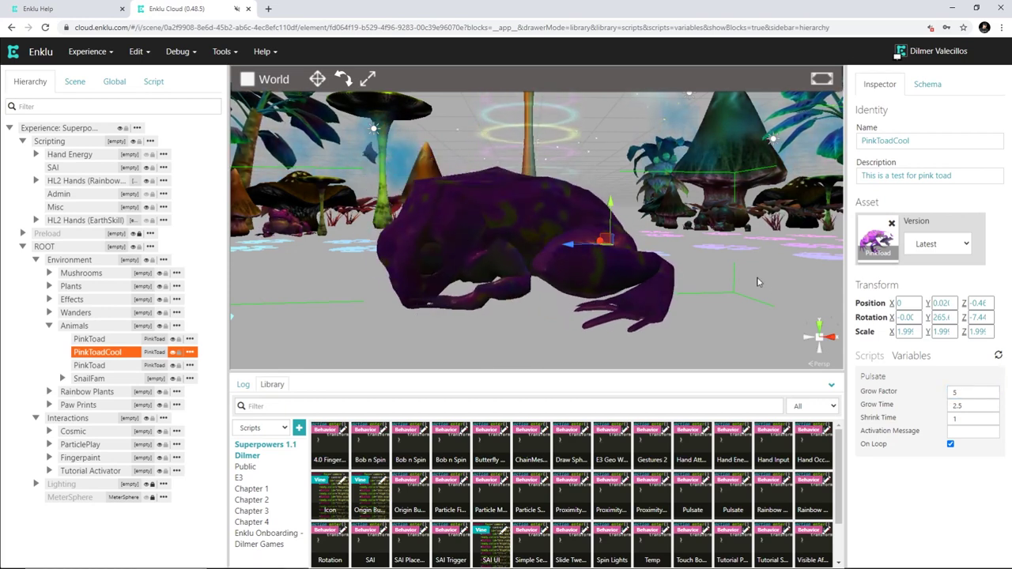
left_click(966, 406)
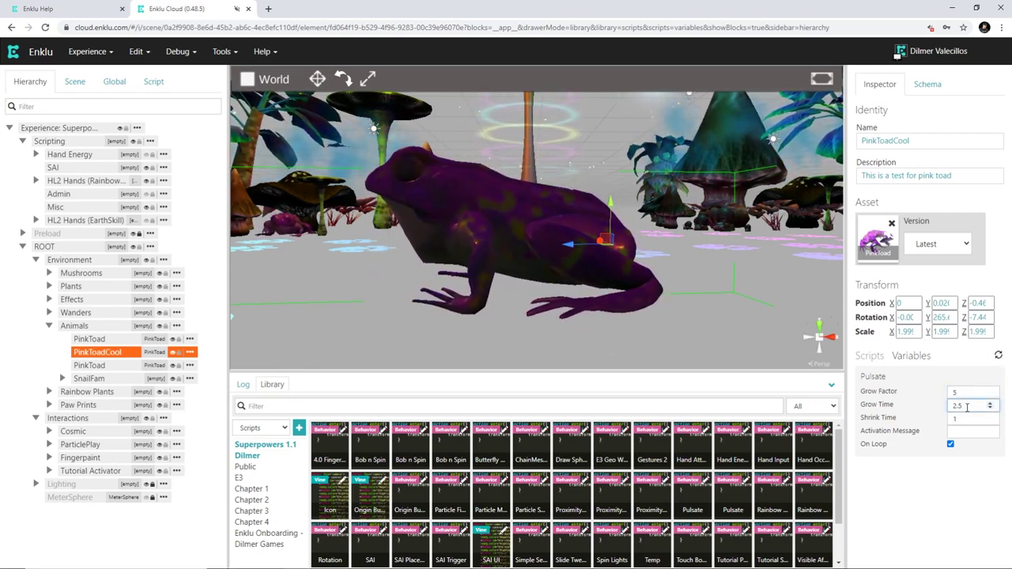
type("1")
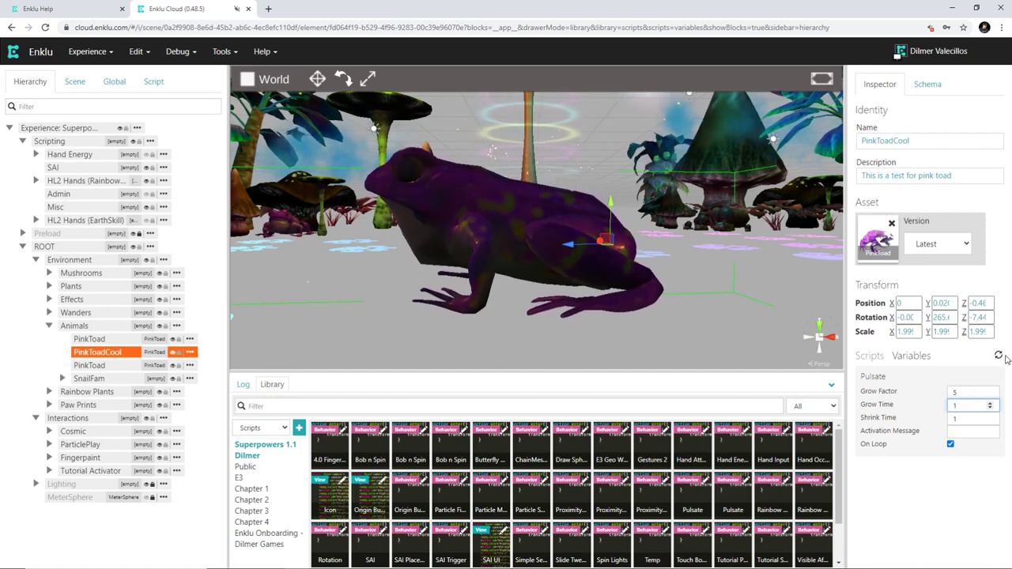
left_click(1000, 356)
scroll(598, 256, "down", 4)
scroll(599, 256, "up", 3)
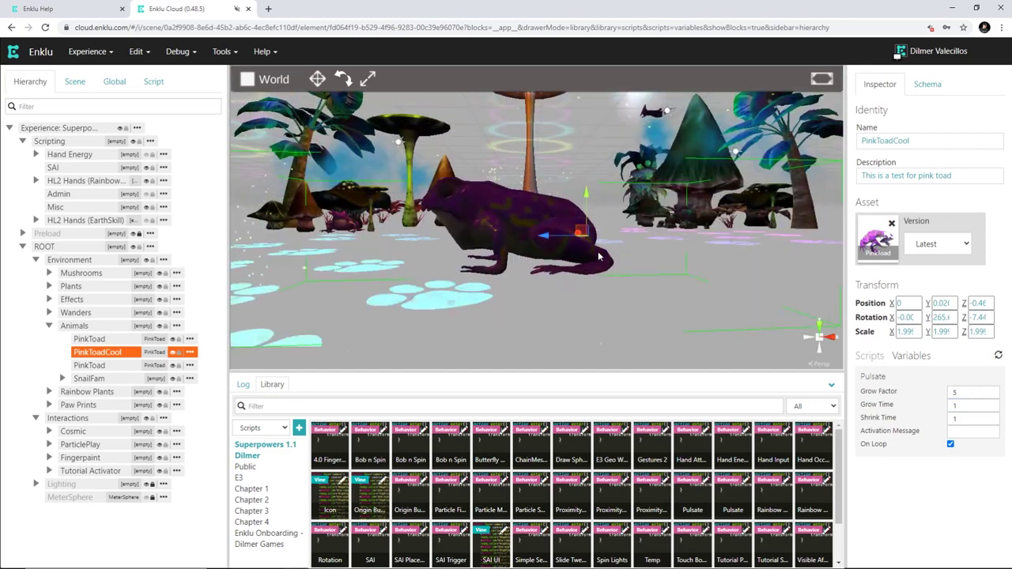
Step: Check the Pulsate script's details, and return to PinkToadCool's variables to try the On Loop option off and on
left_click(869, 356)
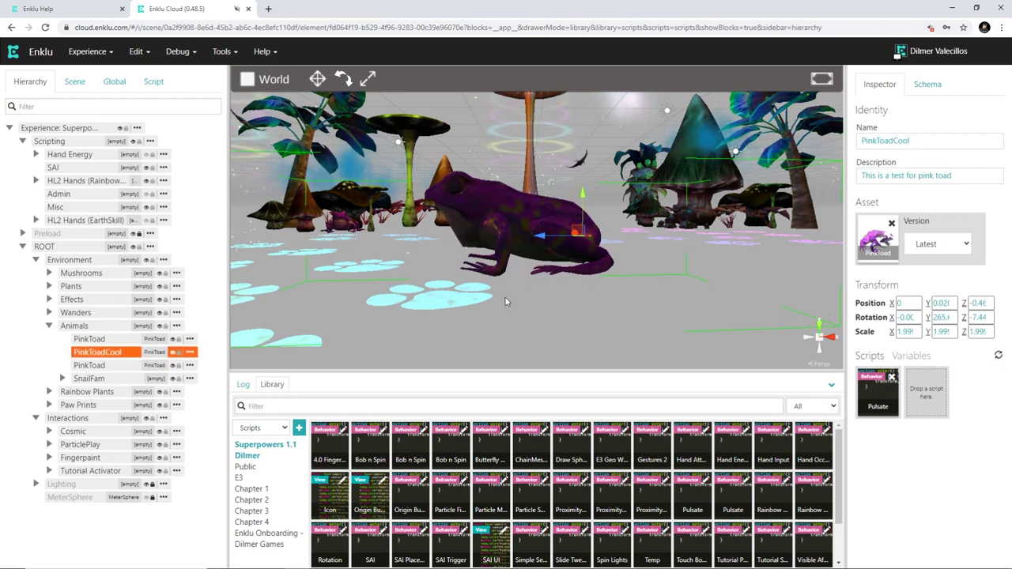
left_click(879, 395)
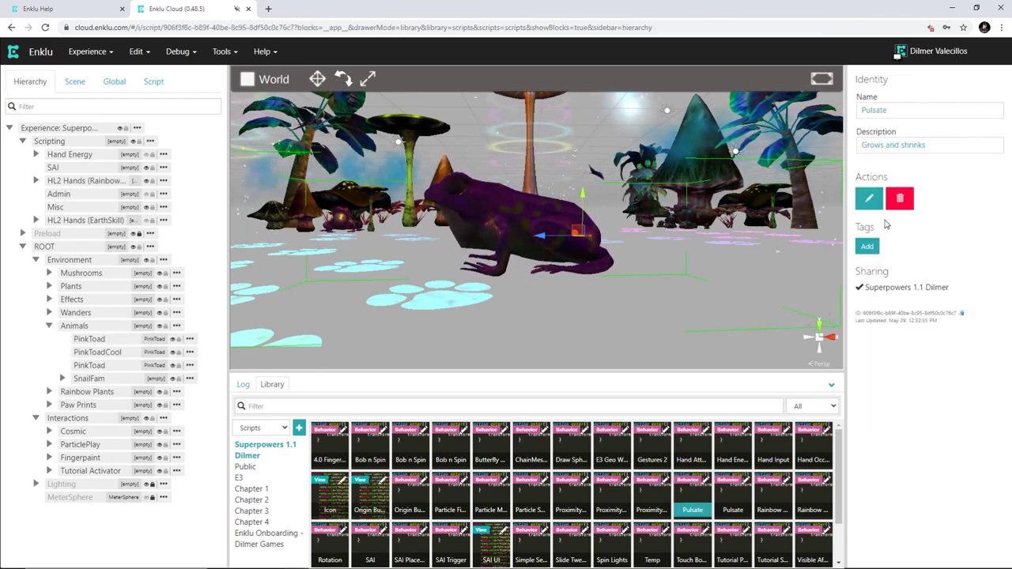
left_click_drag(28, 371, 97, 351)
left_click(911, 357)
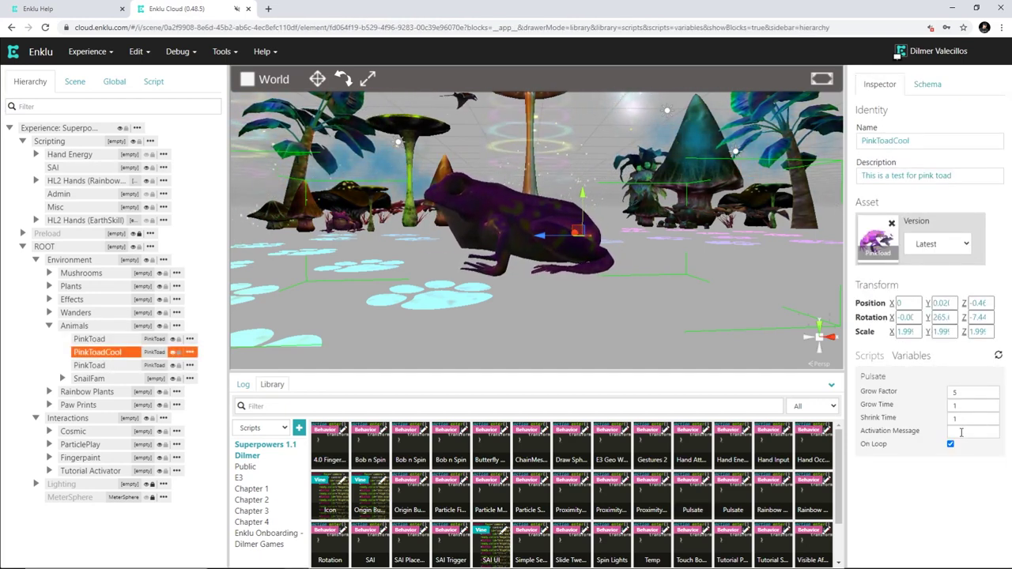
left_click(950, 444)
left_click(950, 444)
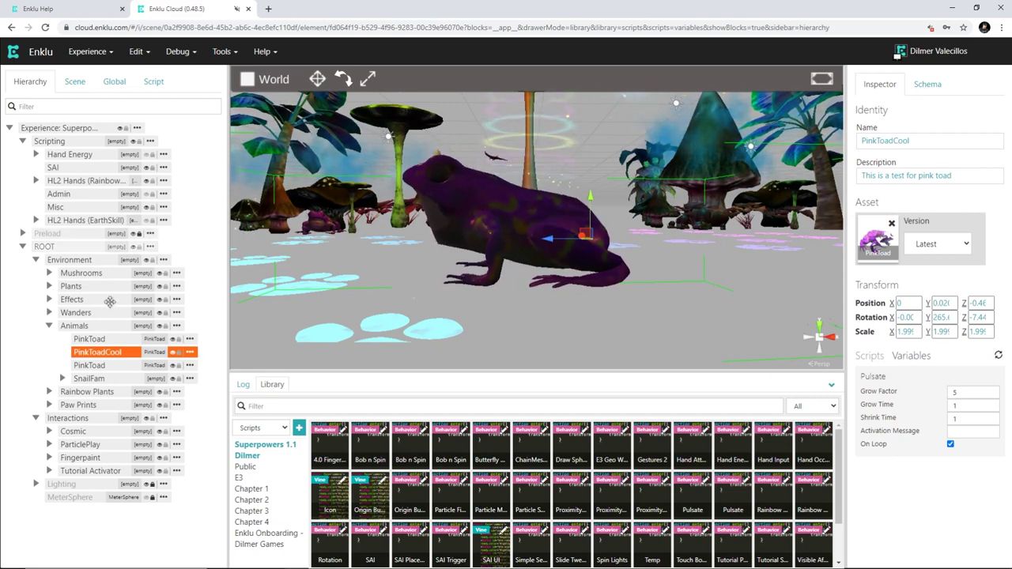
Step: Show the Space assets in the library and try to place the Arkas planet directly in the scene
left_click(261, 428)
left_click(261, 447)
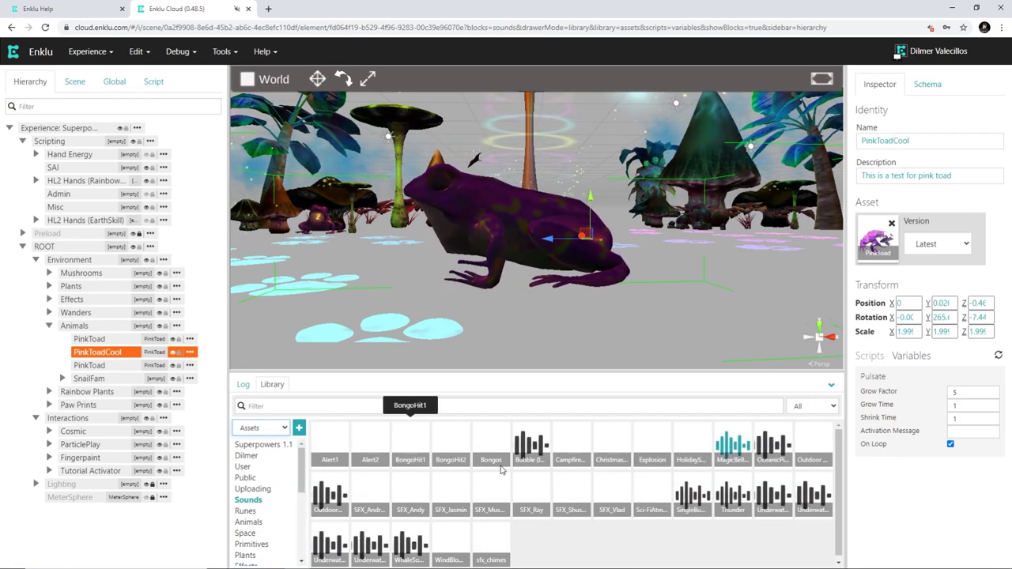
scroll(241, 490, "down", 2)
left_click(246, 480)
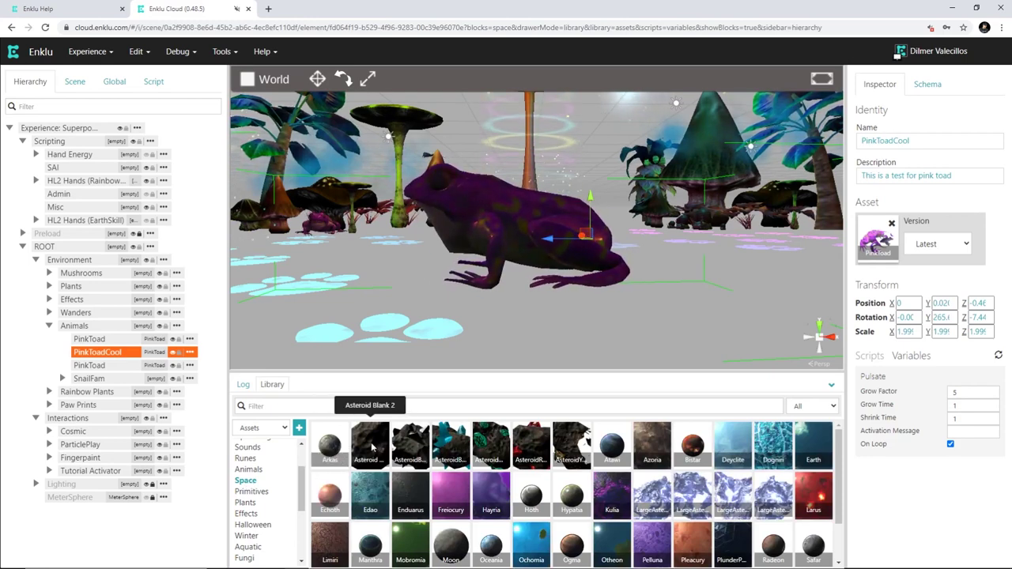
left_click_drag(329, 446, 693, 174)
Step: Collapse the hierarchy and create a new Asset element directly under the Superpowers experience
left_click(23, 141)
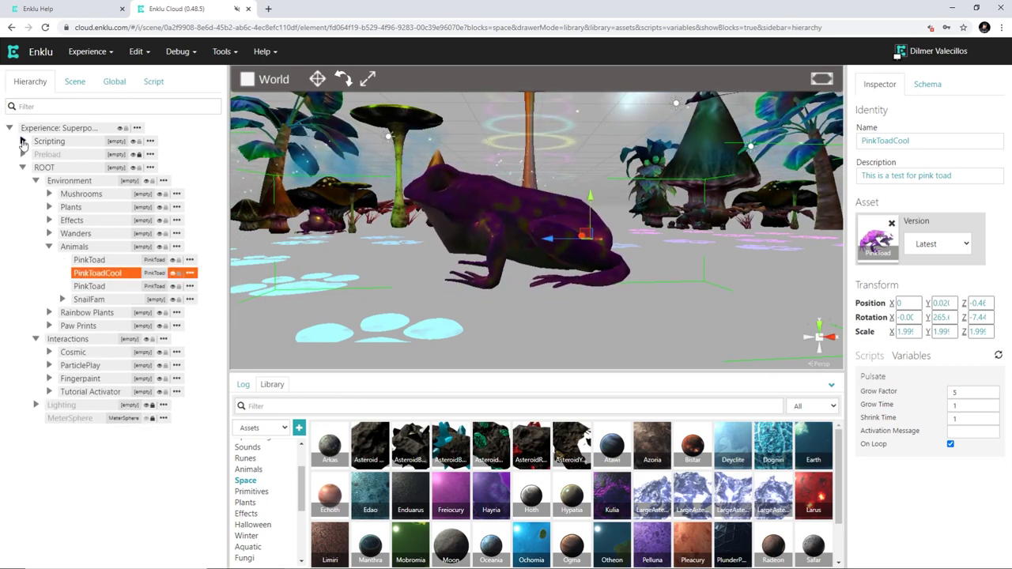
left_click(10, 128)
right_click(128, 157)
left_click(100, 161)
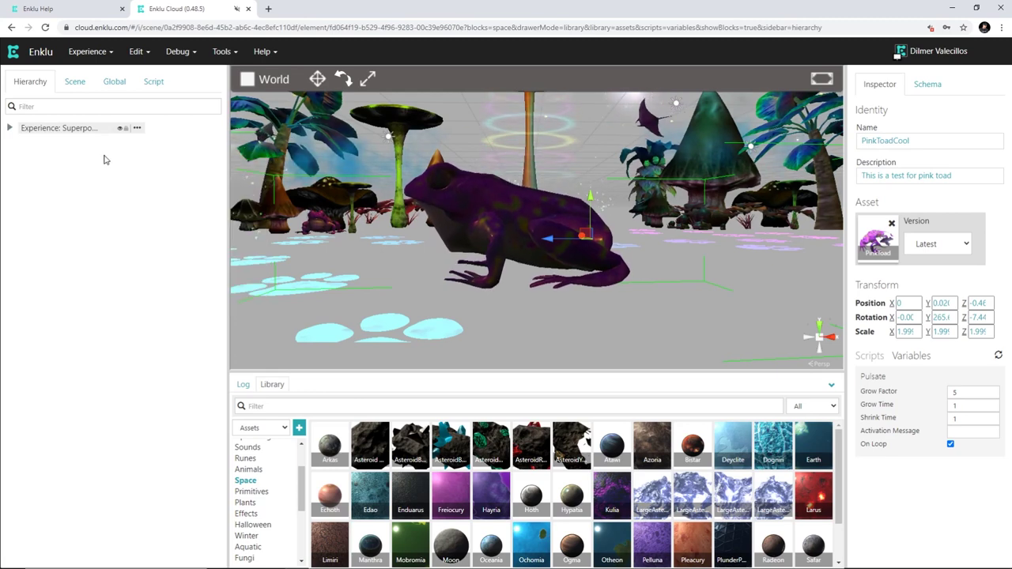
left_click(139, 130)
left_click(148, 129)
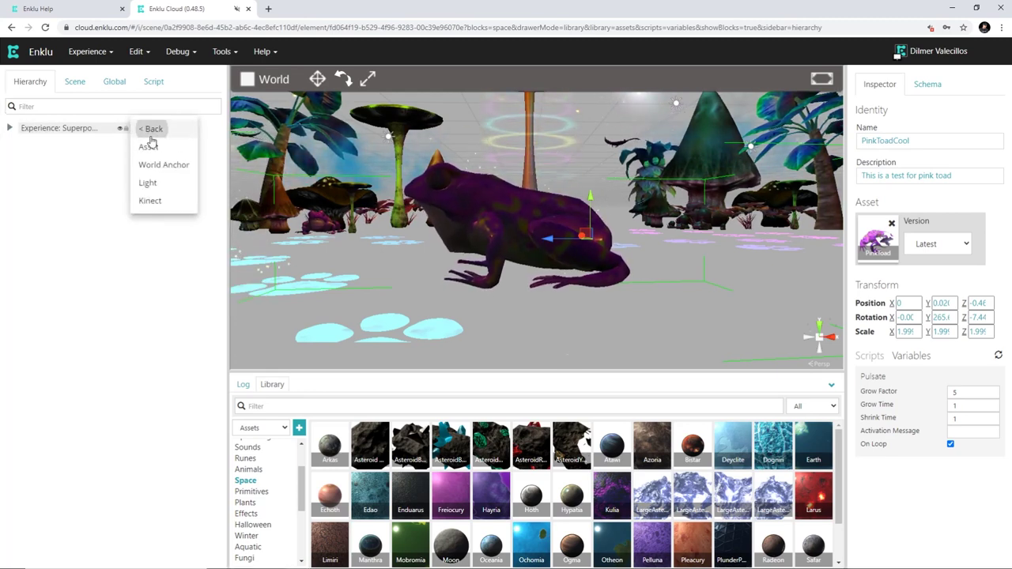
left_click(148, 147)
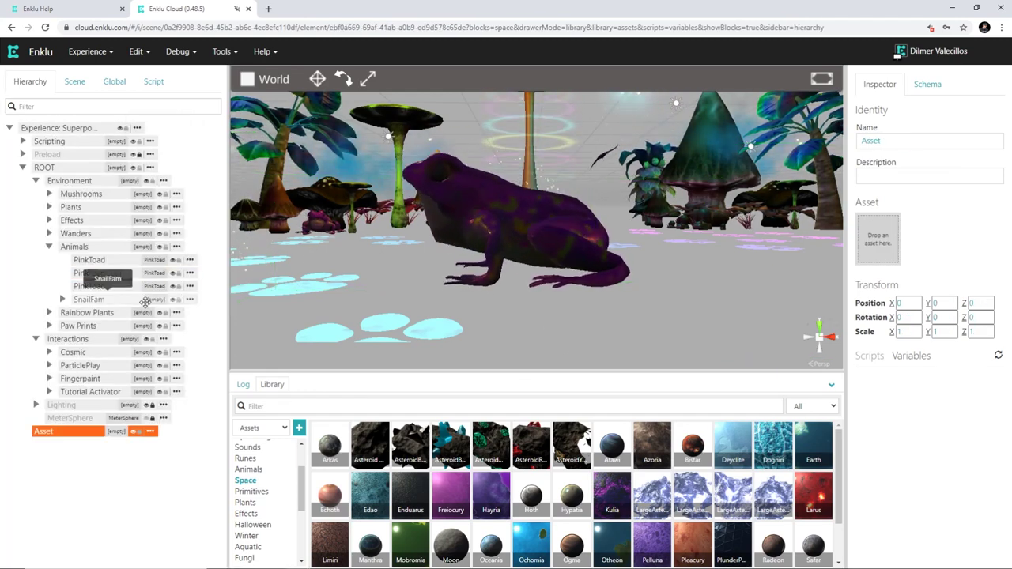
Step: Focus on the new Asset element in the scene and rename it Planet
double_click(67, 434)
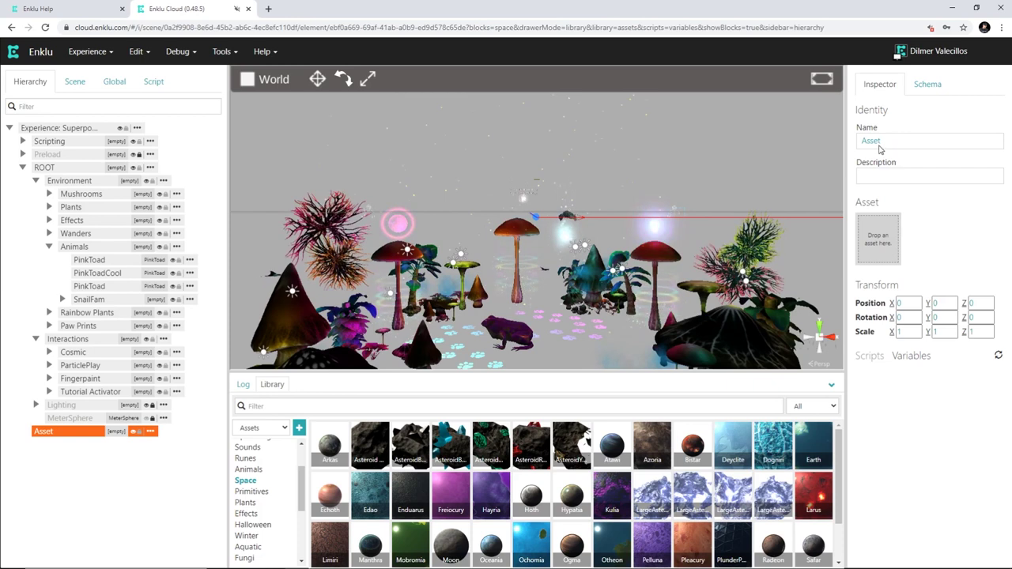
left_click(886, 142)
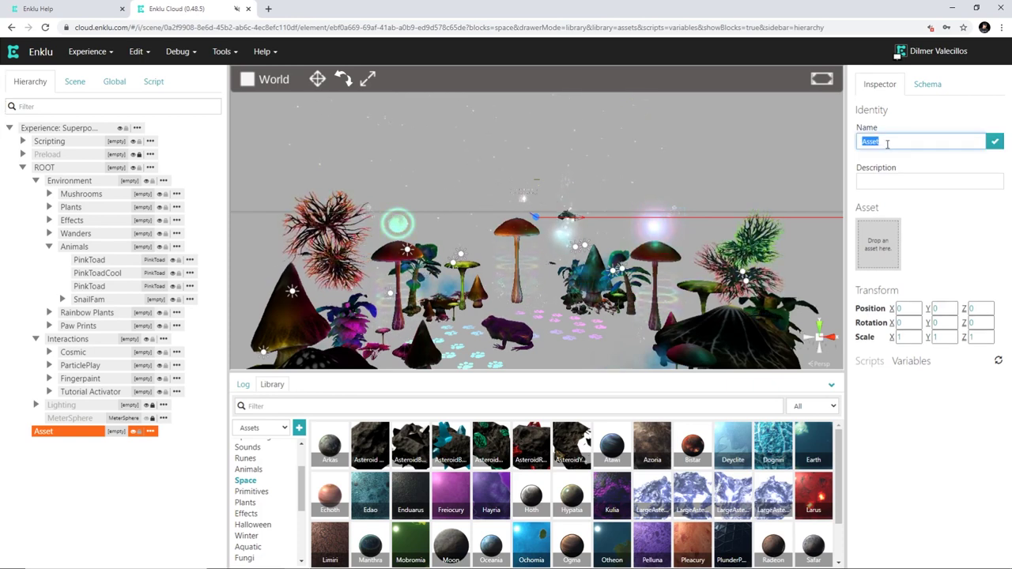
key("Return")
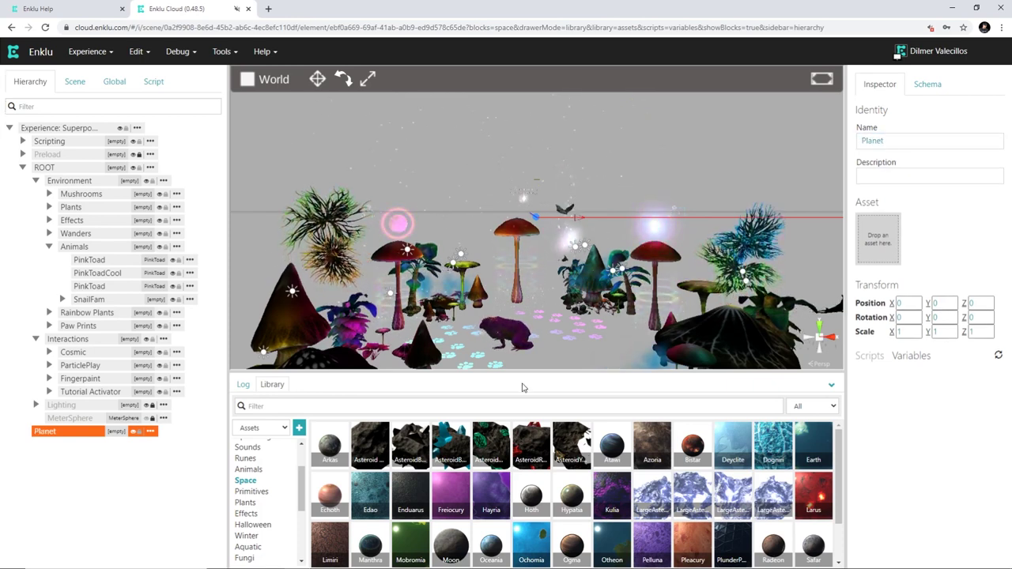
Step: Try the Arkas asset on the Planet element and look at the asset's details in the library
left_click_drag(320, 447, 84, 436)
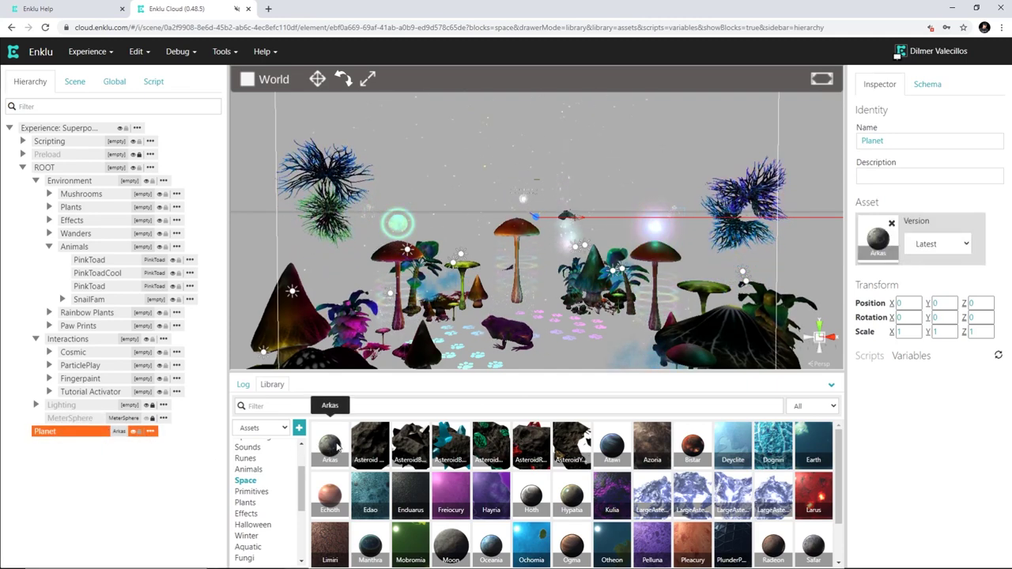
left_click(338, 448)
right_click(332, 449)
key("Escape")
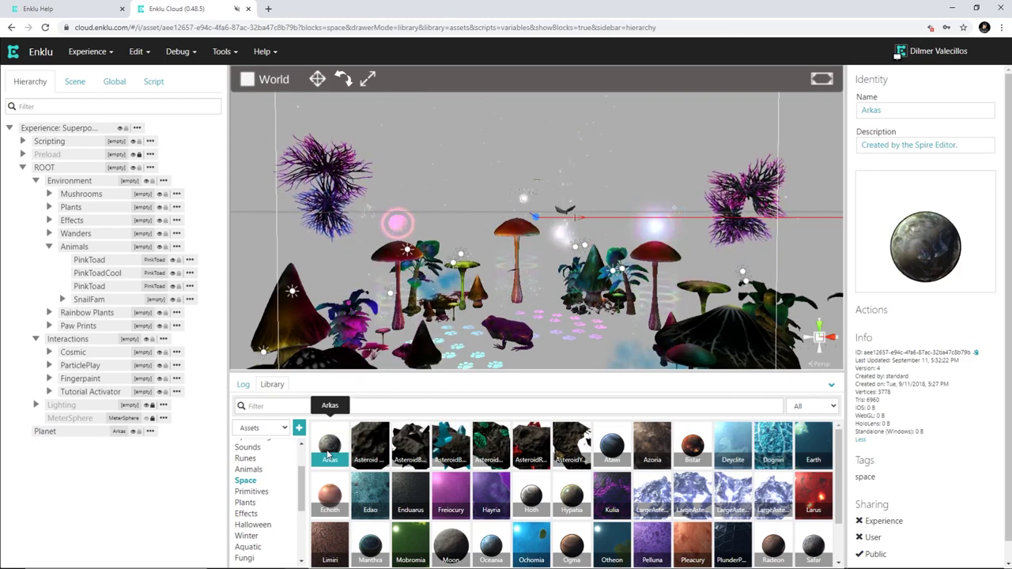
Step: Apply Arkas to the Planet element again and undo the assignment
left_click(150, 431)
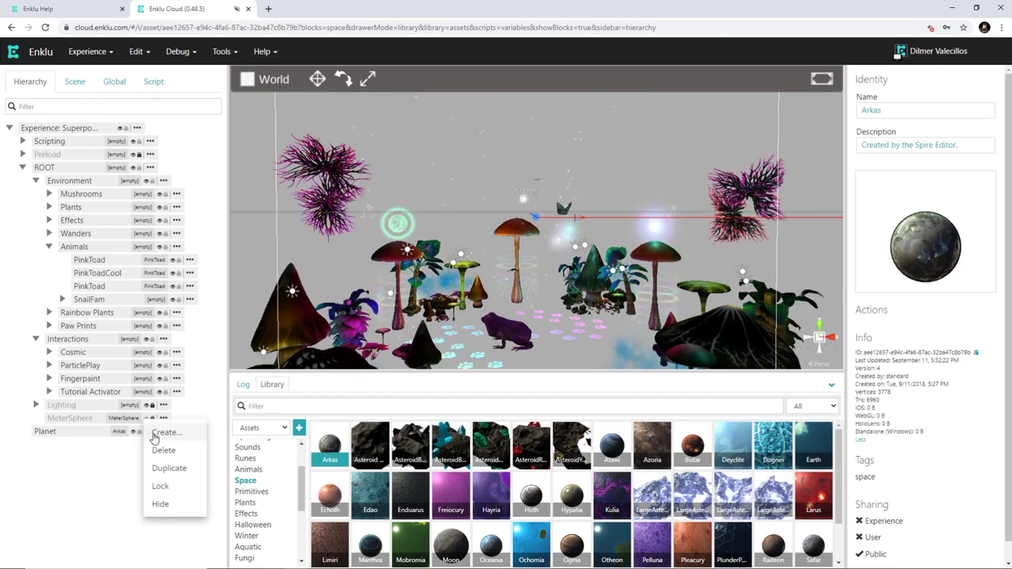
left_click(284, 461)
left_click_drag(311, 452, 54, 431)
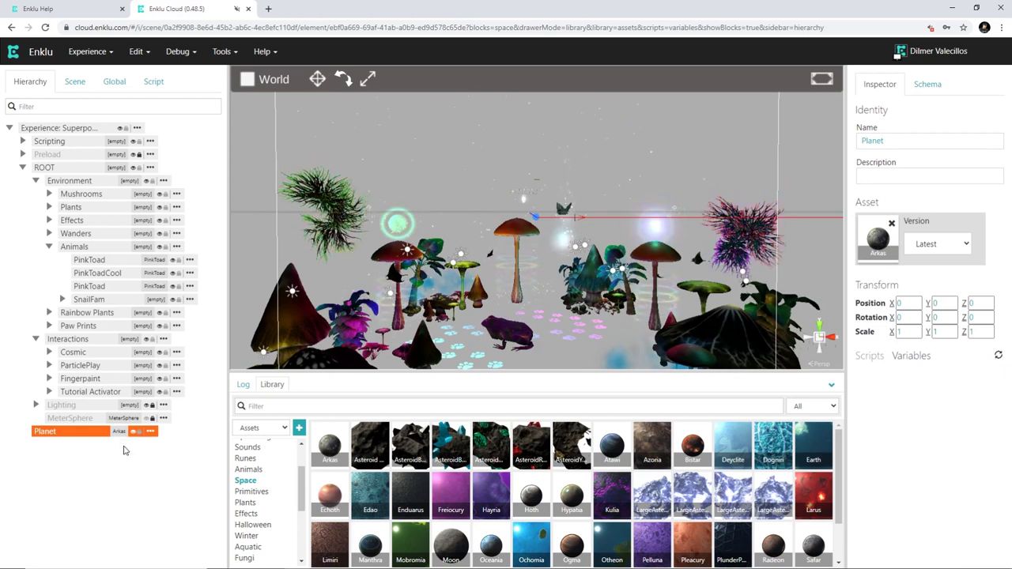
key("ctrl+z")
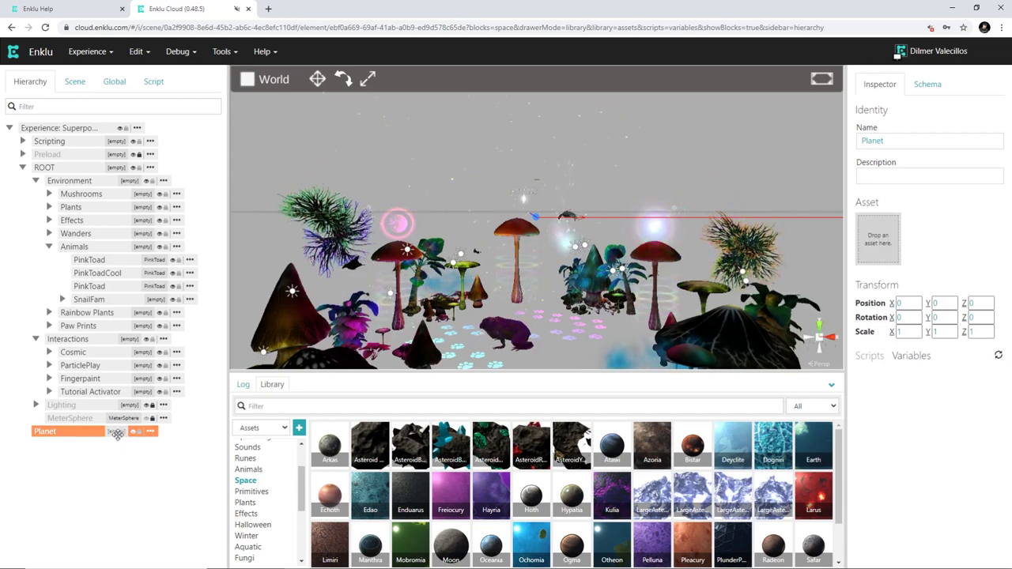
Step: Assign the Arkas space asset to the Planet element and examine the planet in the scene from near and far
left_click_drag(320, 447, 111, 435)
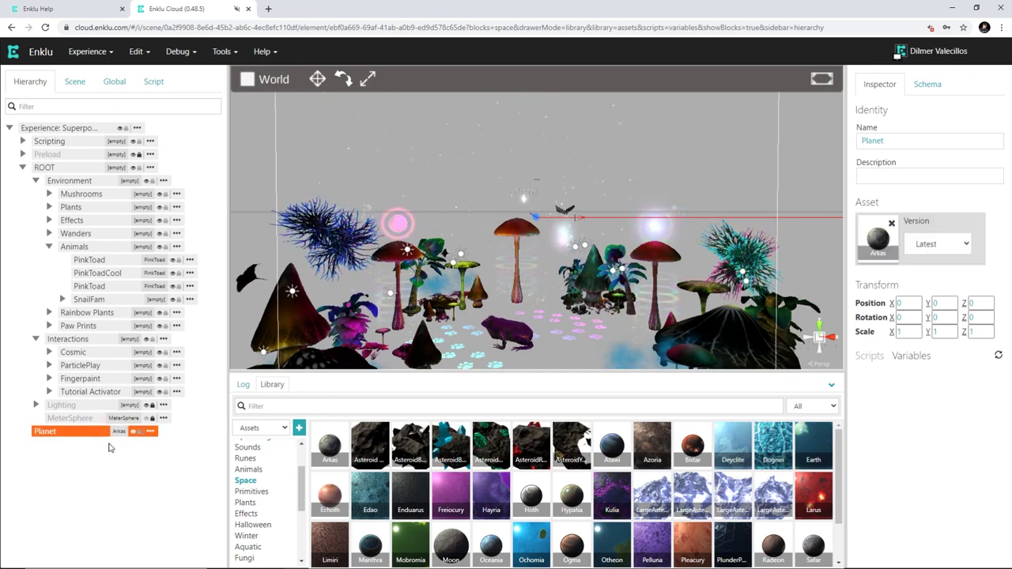
scroll(586, 269, "down", 5)
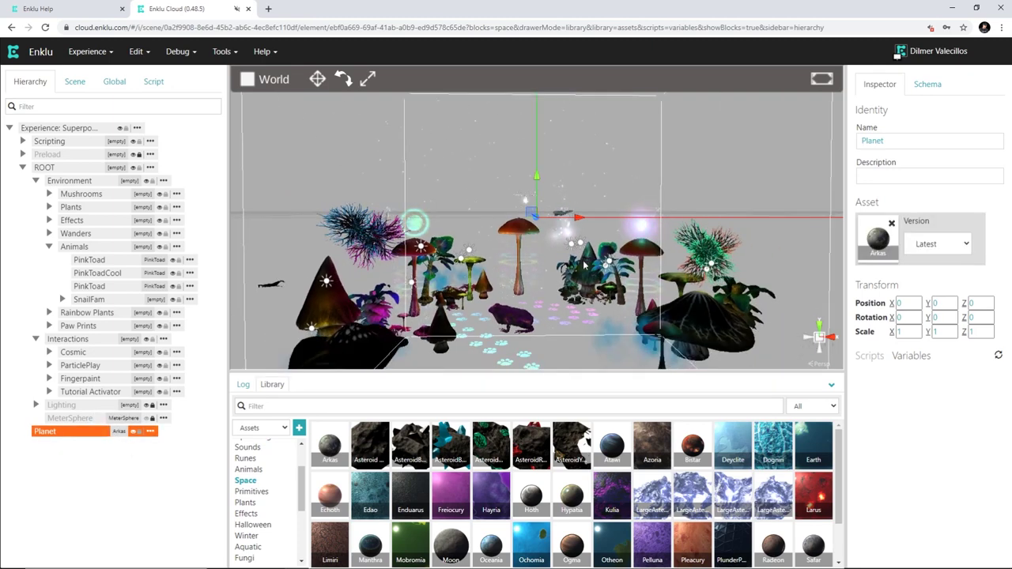
scroll(586, 270, "up", 3)
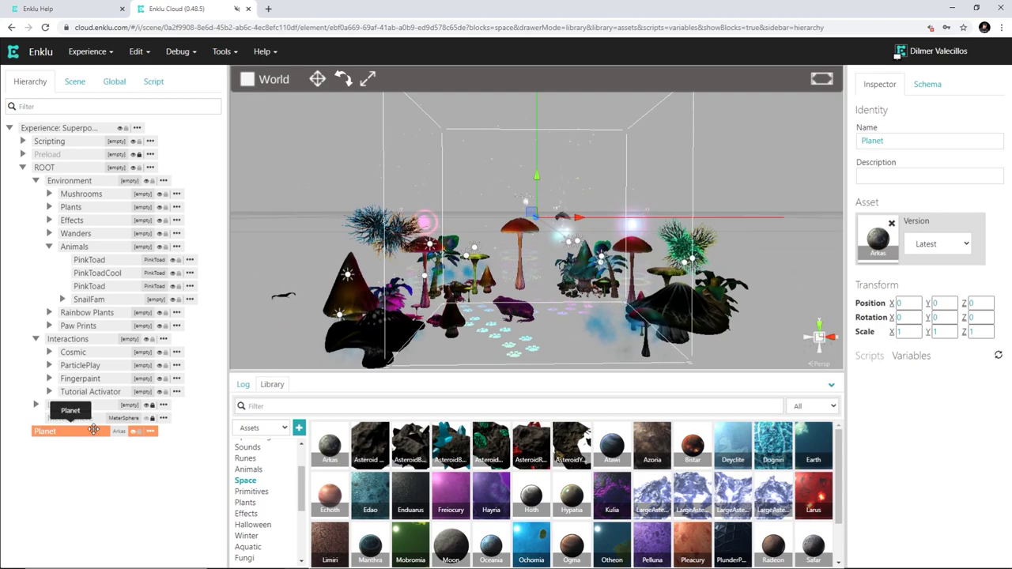
scroll(540, 227, "down", 4)
scroll(540, 227, "up", 3)
scroll(539, 227, "up", 2)
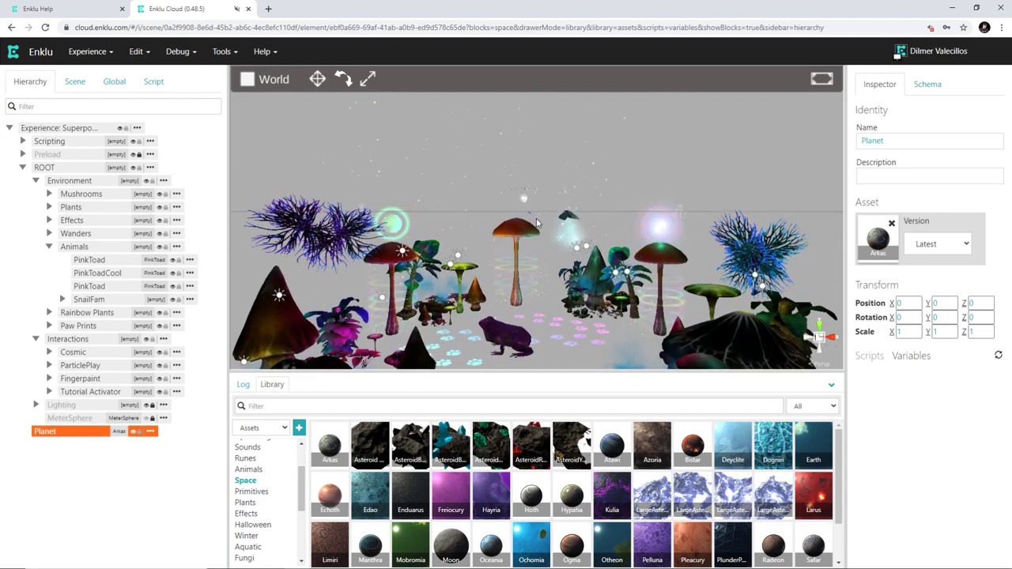
scroll(535, 223, "down", 2)
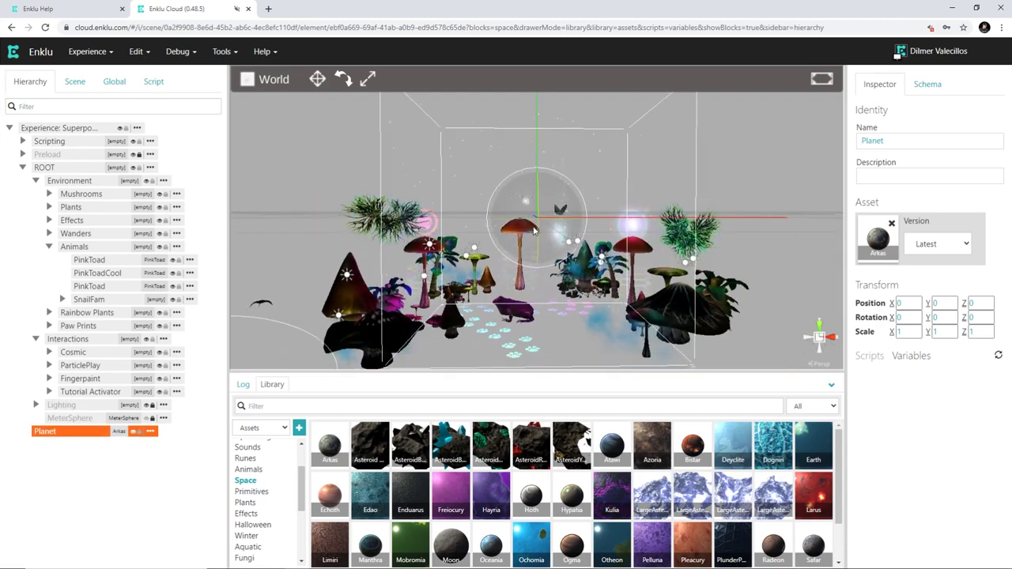
scroll(534, 230, "down", 2)
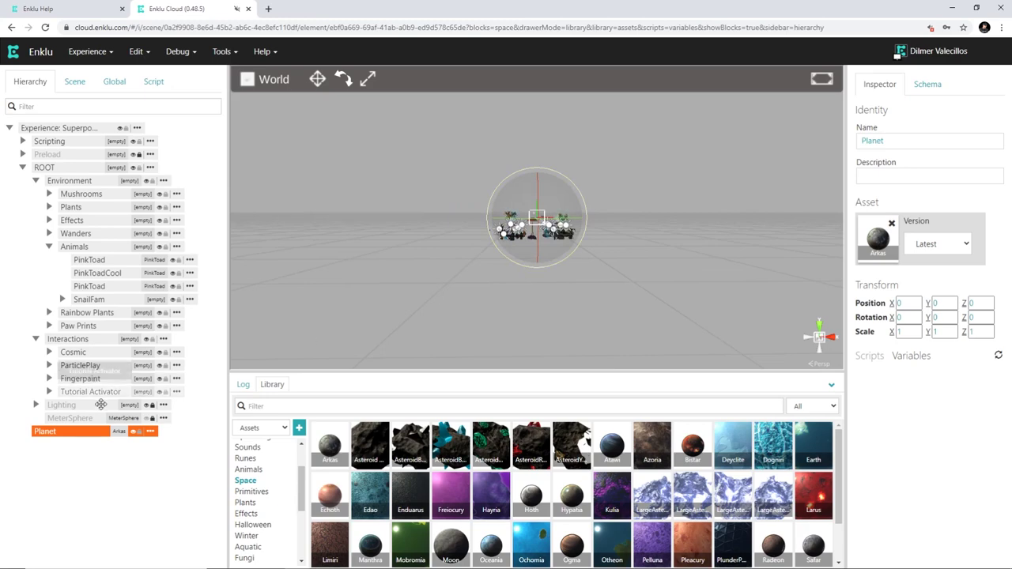
double_click(65, 432)
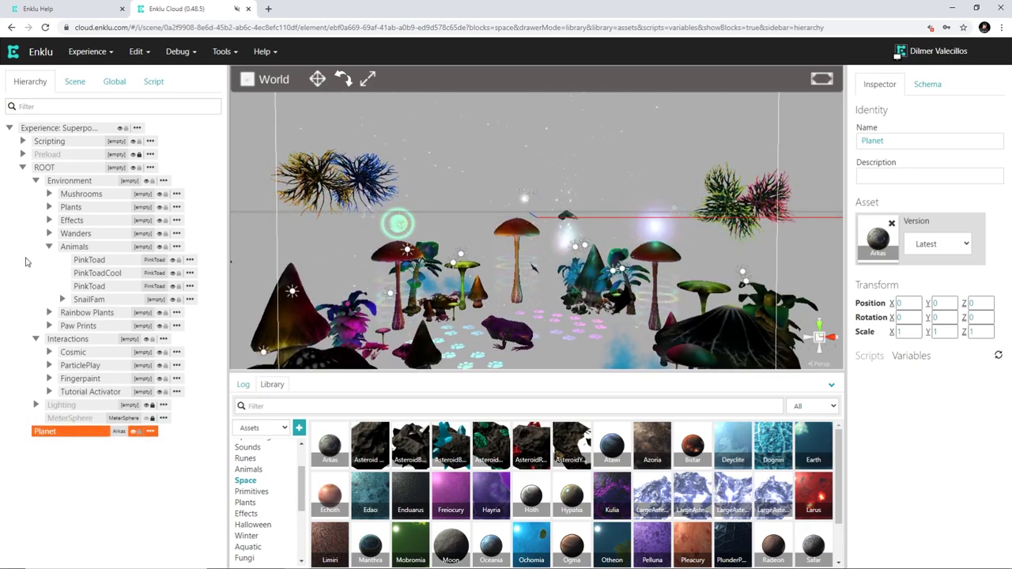
Step: Move Planet into the Environment group and scale it down uniformly to about 0.44
left_click_drag(69, 434, 89, 186)
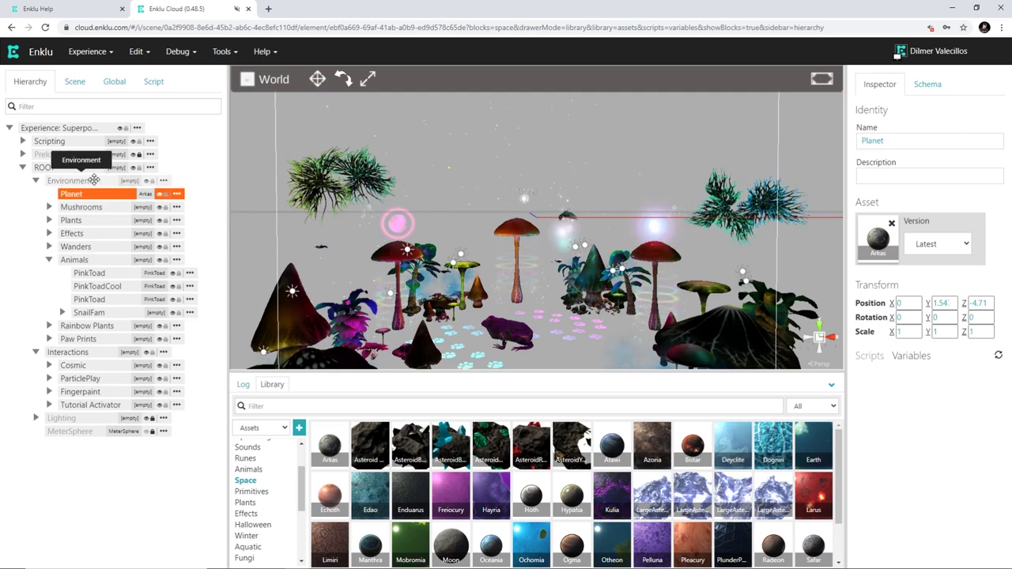
double_click(91, 191)
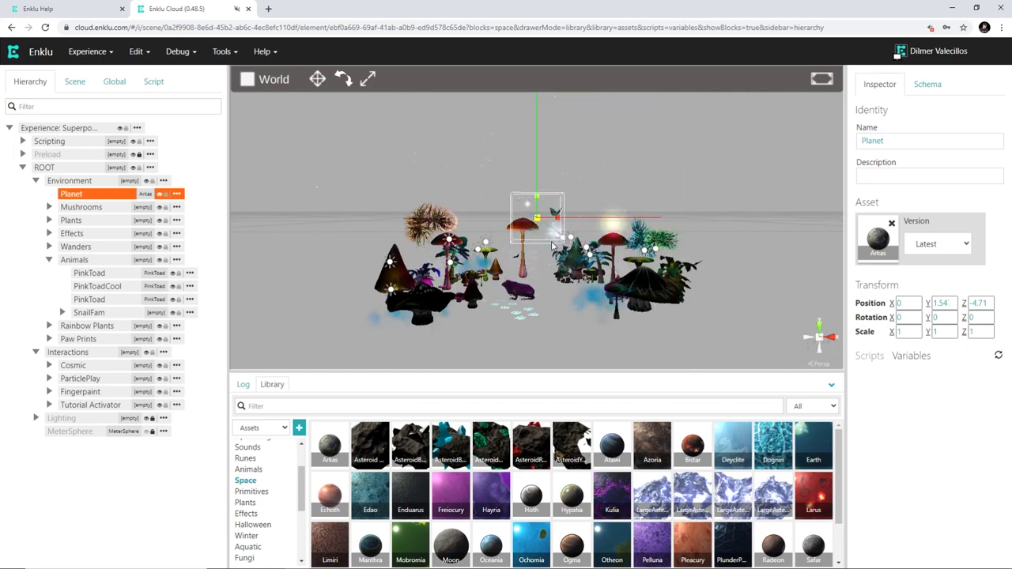
scroll(557, 247, "up", 4)
scroll(557, 250, "down", 6)
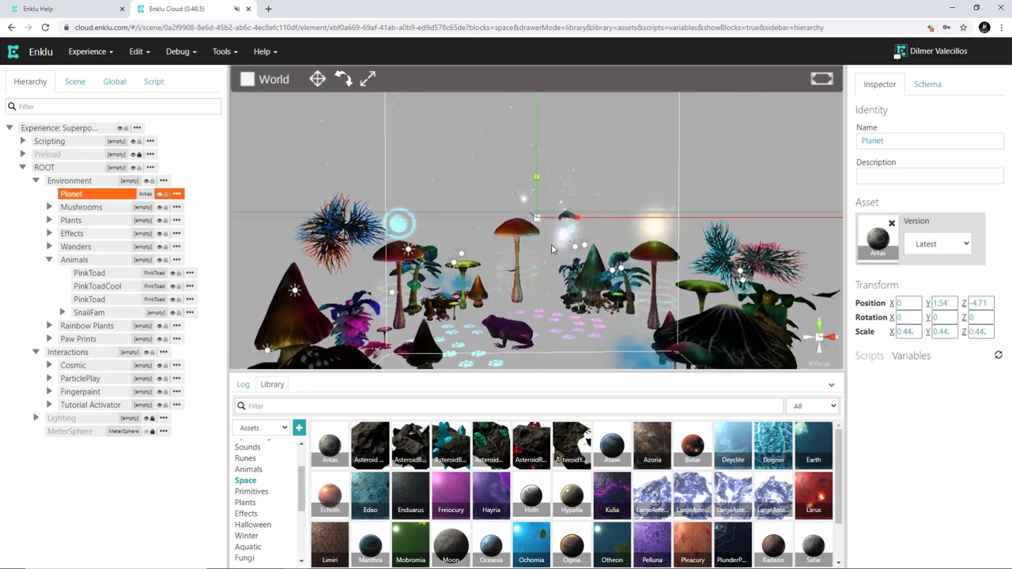
scroll(518, 252, "up", 2)
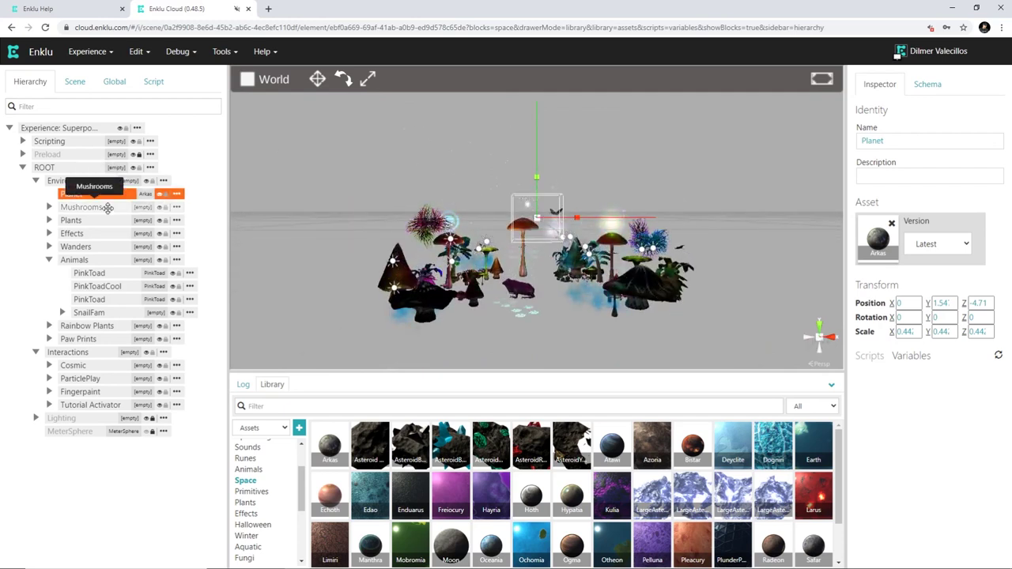
Step: Delete the Planet element from the Environment group and confirm the deletion
left_click(49, 207)
left_click(49, 207)
left_click_drag(79, 207, 116, 193)
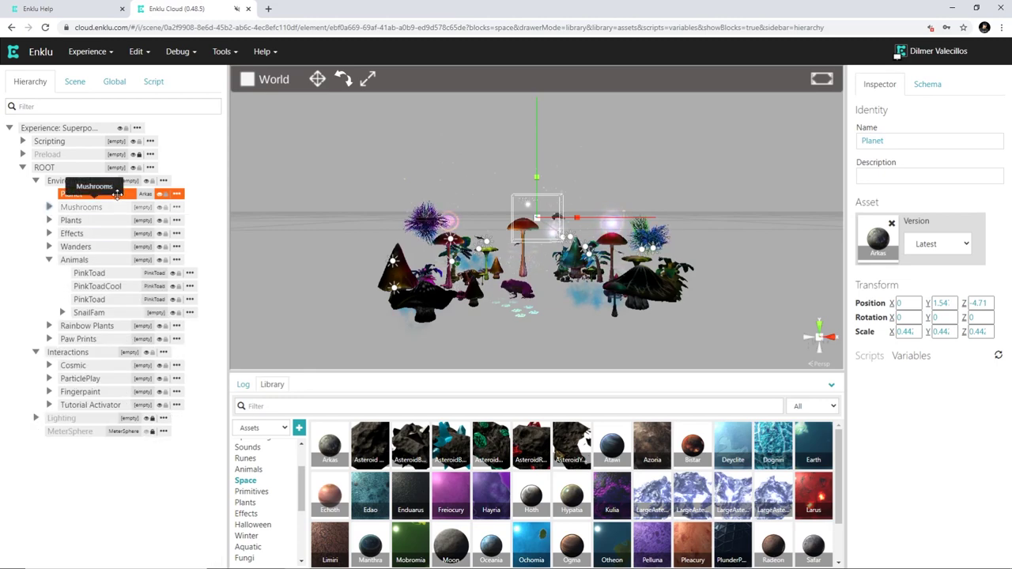
left_click_drag(180, 197, 178, 197)
left_click(178, 195)
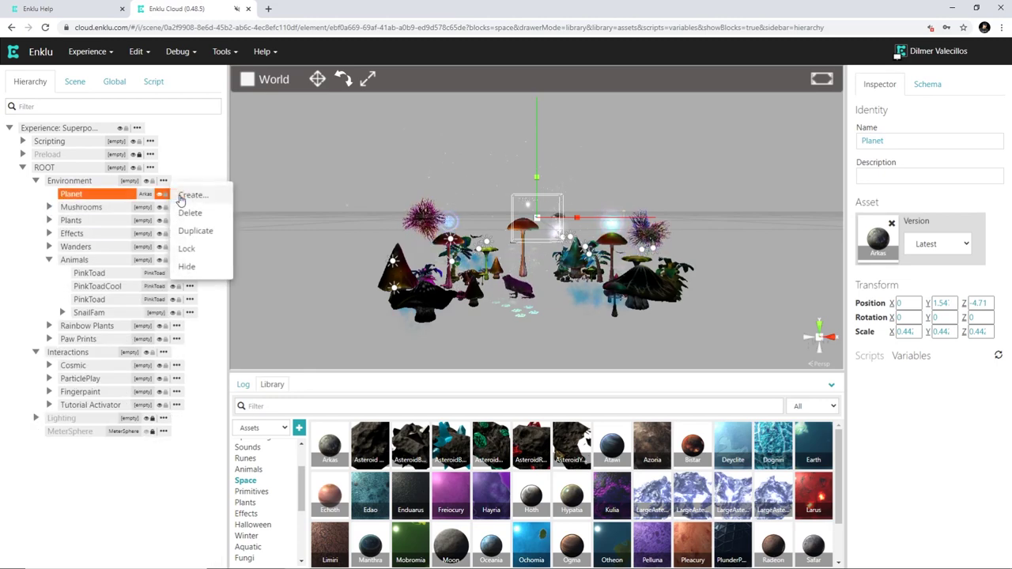
left_click(191, 214)
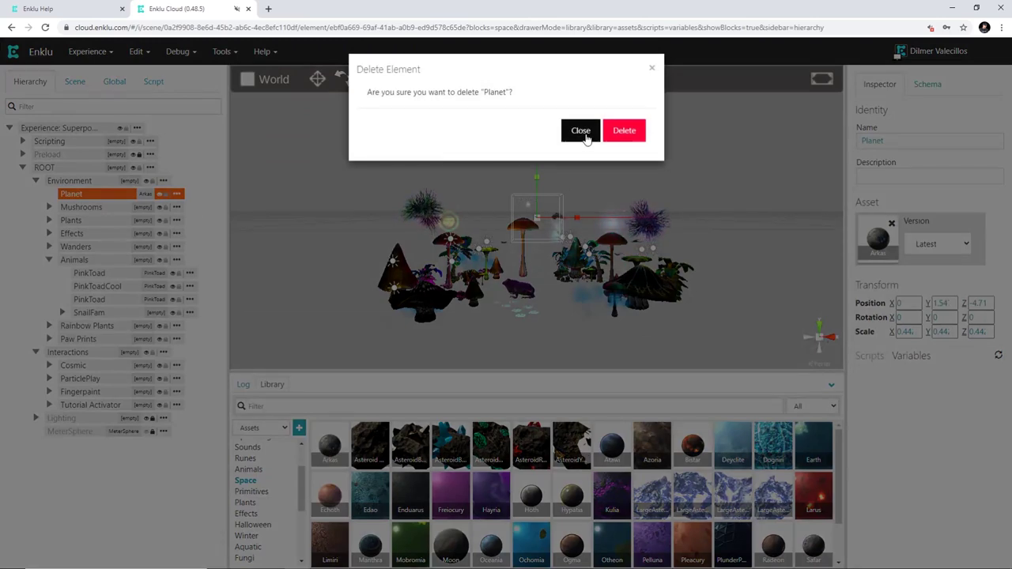
left_click(631, 133)
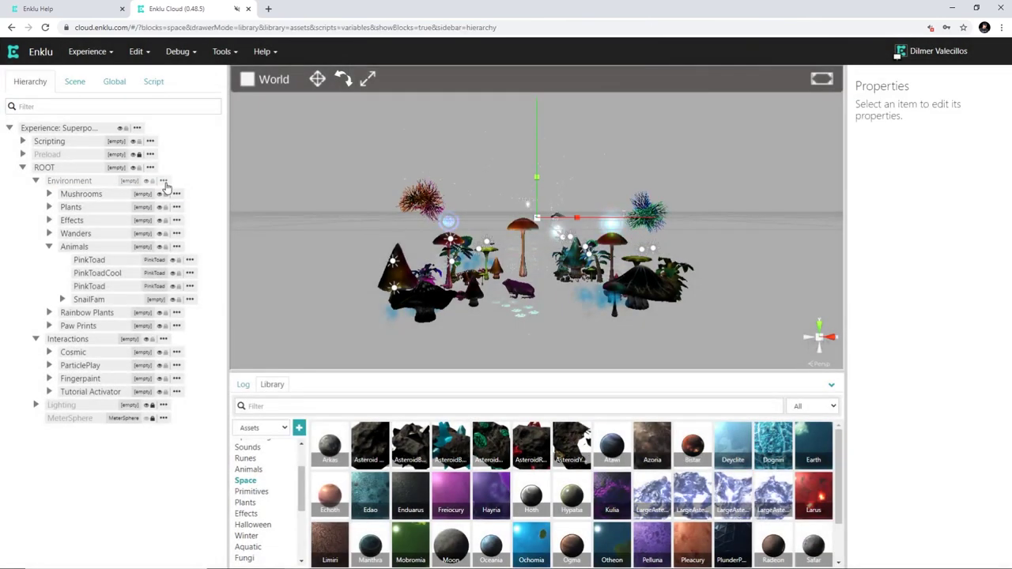
Step: Create a new asset element in the Environment group and assign the SpaceShip1 space asset to it
left_click(164, 182)
left_click(183, 183)
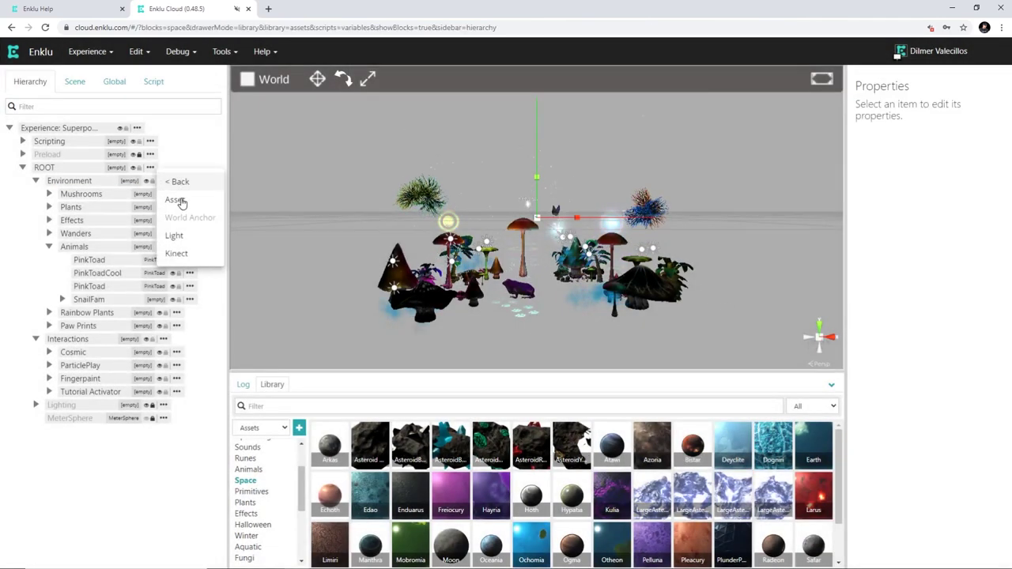
left_click(181, 202)
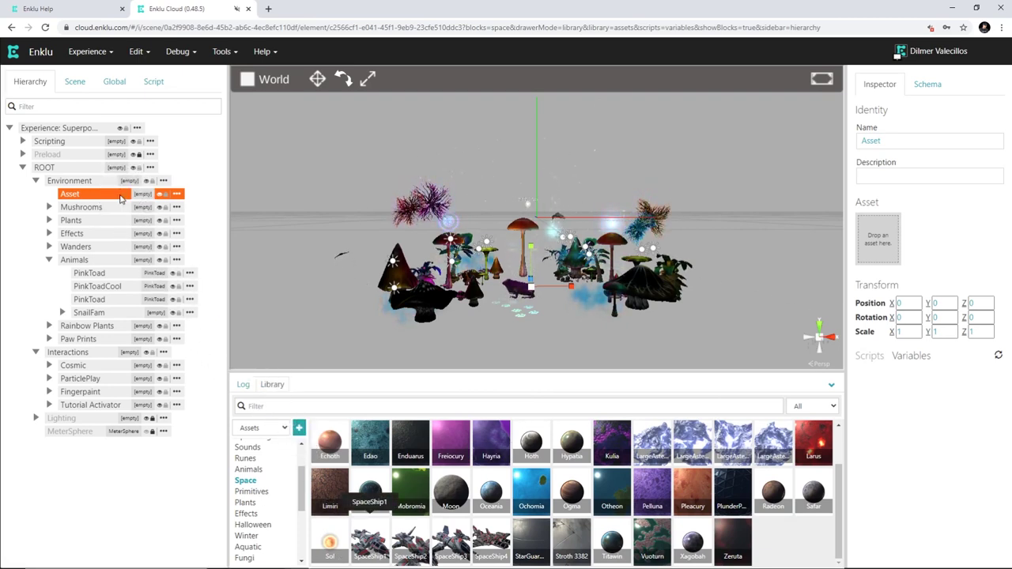
left_click_drag(120, 200, 118, 196)
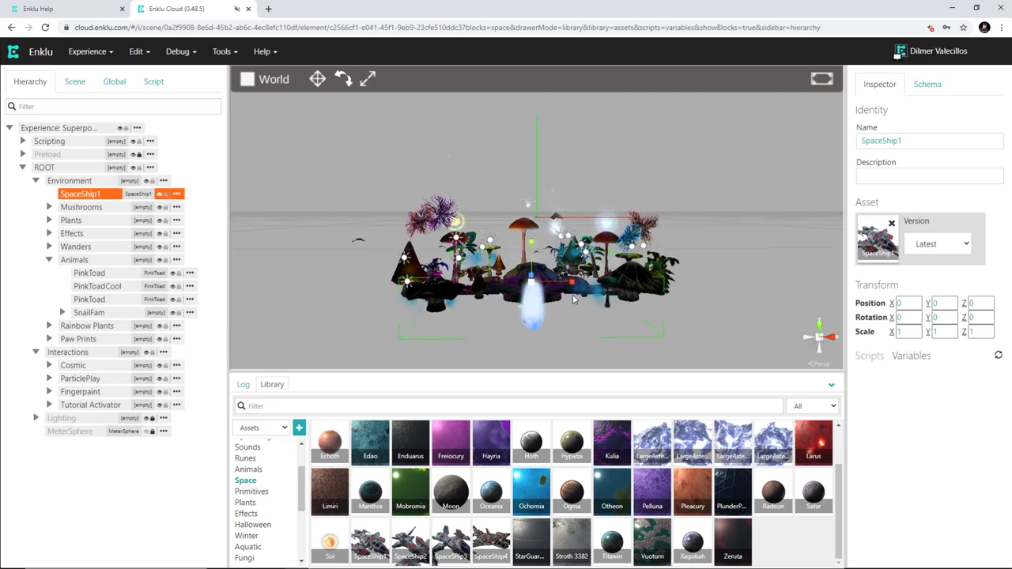
Step: Scale the spaceship down uniformly to about 0.28, move it back to about Z -2.38 and raise it to about Y 1.65
right_click_drag(625, 319, 673, 316)
middle_click_drag(779, 312, 383, 308)
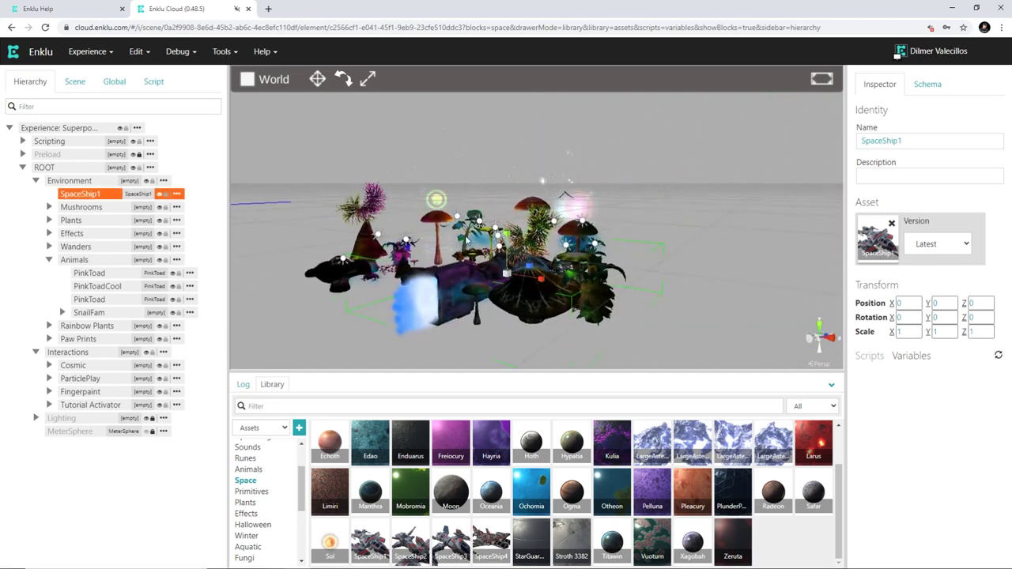
key("e")
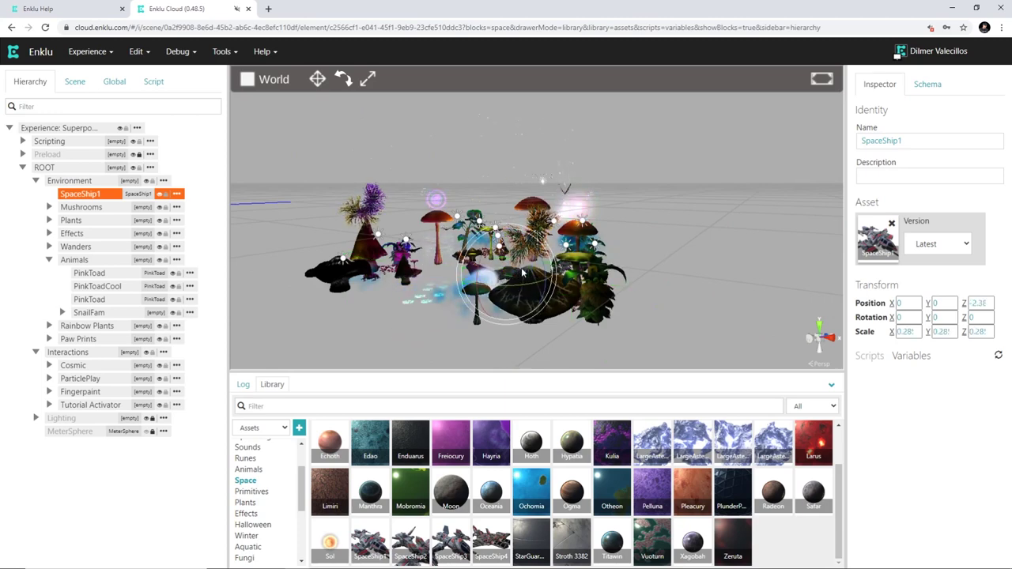
key("w")
scroll(509, 265, "up", 2)
left_click_drag(503, 244, 488, 146)
scroll(494, 229, "up", 3)
middle_click_drag(497, 242, 475, 282)
key("r")
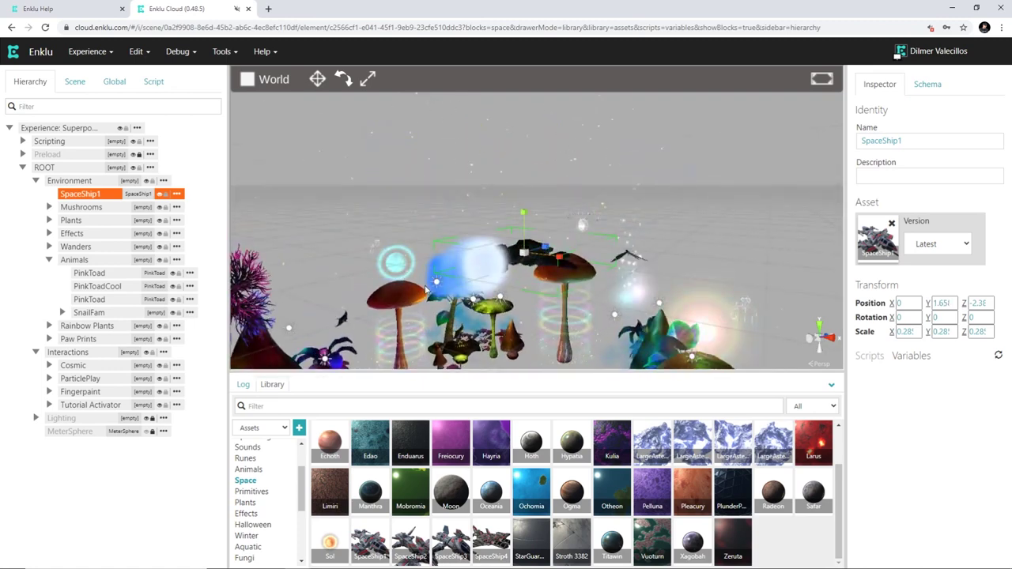
left_click(525, 255)
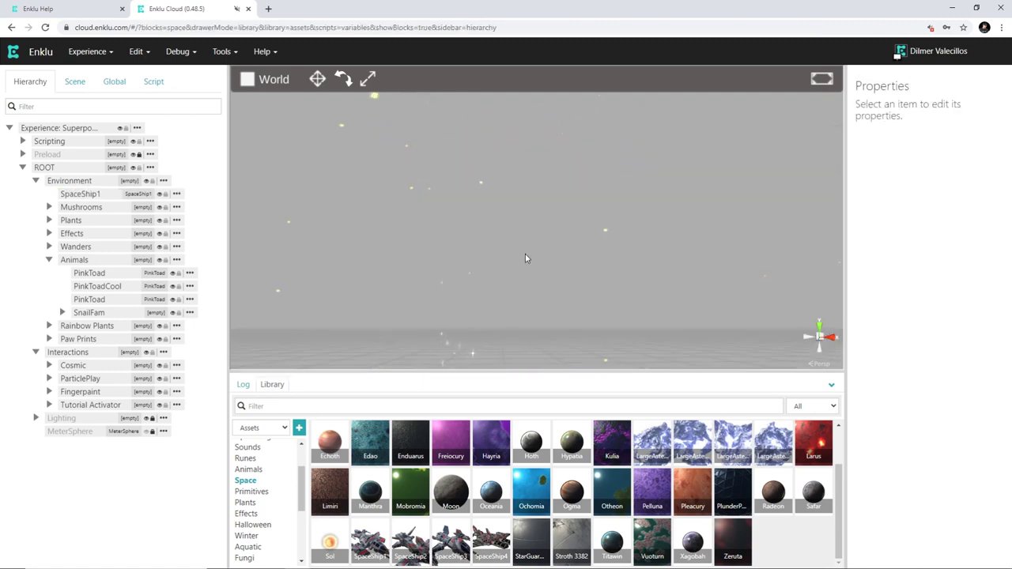
left_click(463, 289)
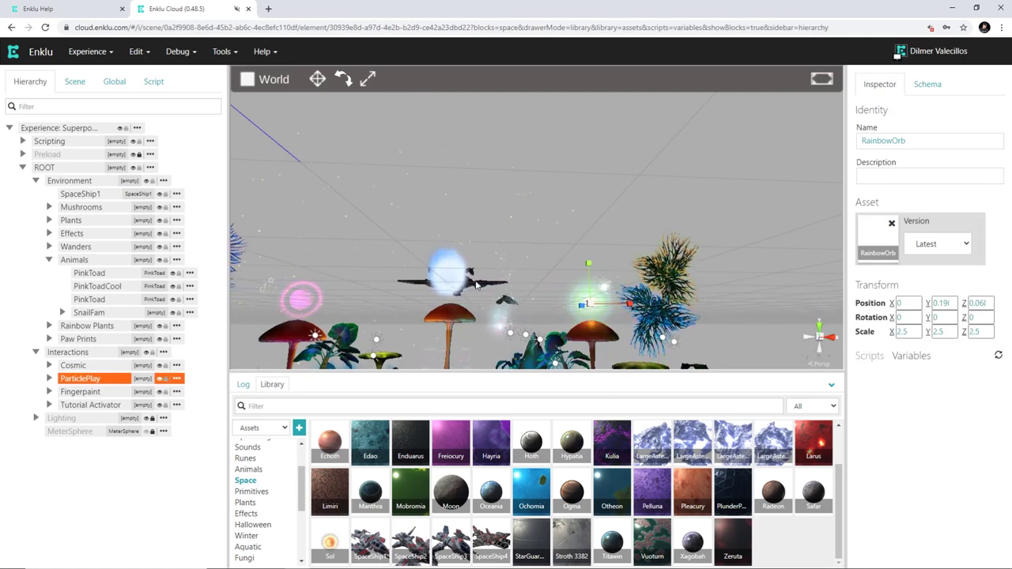
key("f")
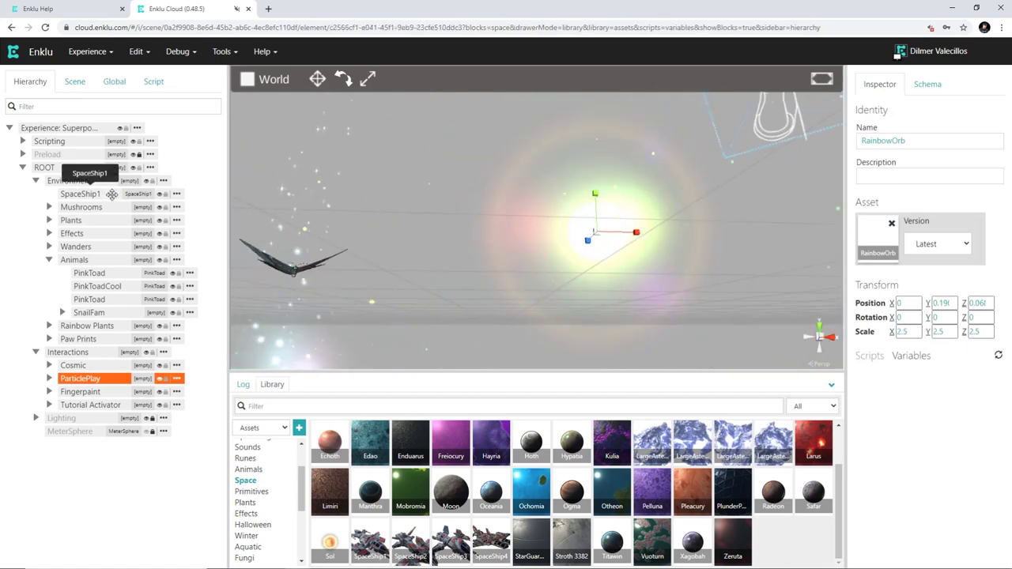
left_click(110, 194)
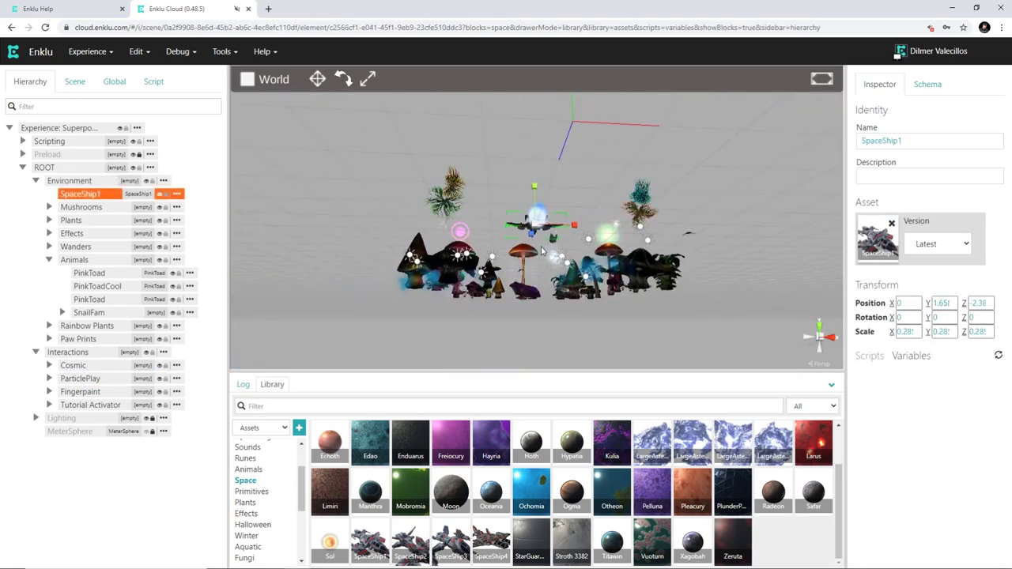
Step: Rotate the spaceship about 180 degrees around the Y axis and scale it down uniformly to about 0.09
right_click_drag(543, 254, 571, 242)
middle_click_drag(639, 189, 585, 190)
scroll(586, 201, "up", 2)
scroll(586, 201, "up", 4)
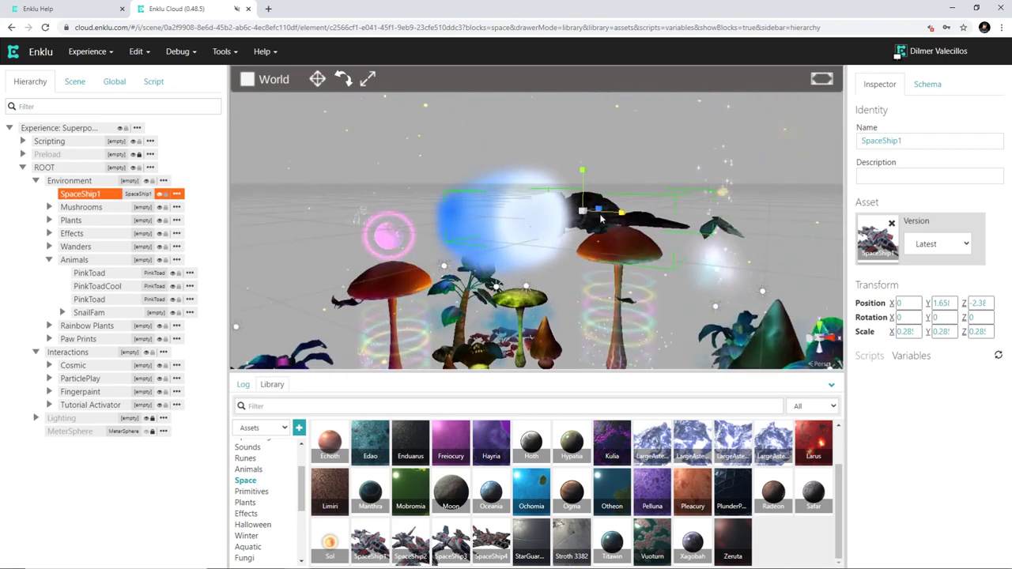
key("e")
left_click_drag(597, 220, 575, 216)
key("r")
key("e")
Step: Move the spaceship forward and down among the mushrooms to about Y 1.07, and scale it up uniformly to about 0.22
key("w")
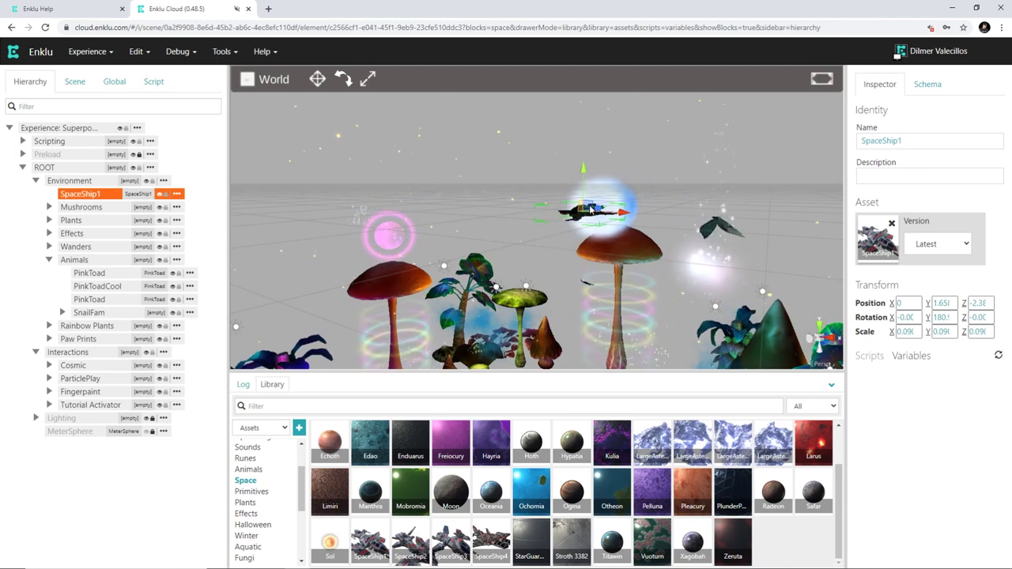
left_click_drag(600, 213, 551, 225)
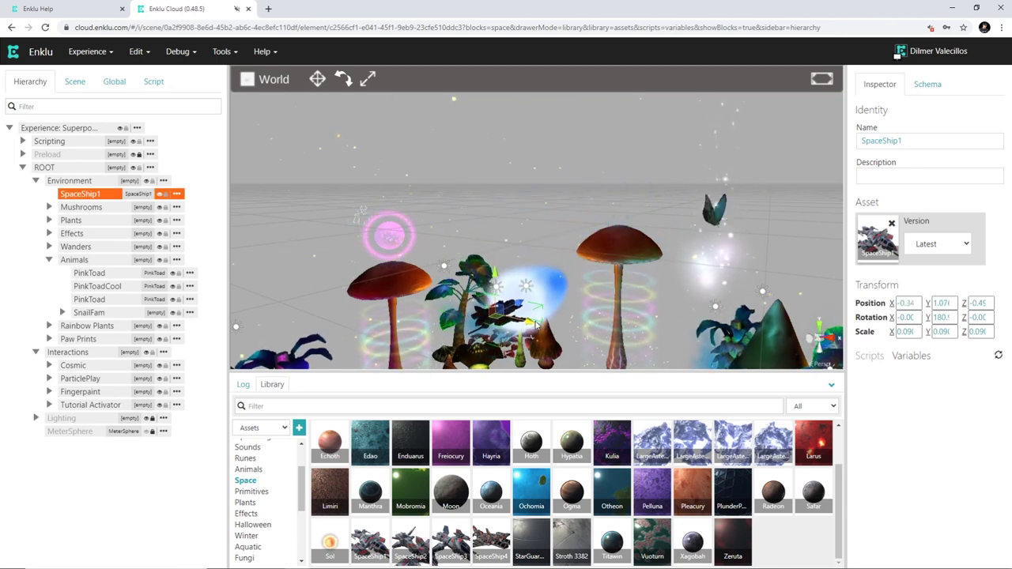
middle_click_drag(560, 326, 521, 222)
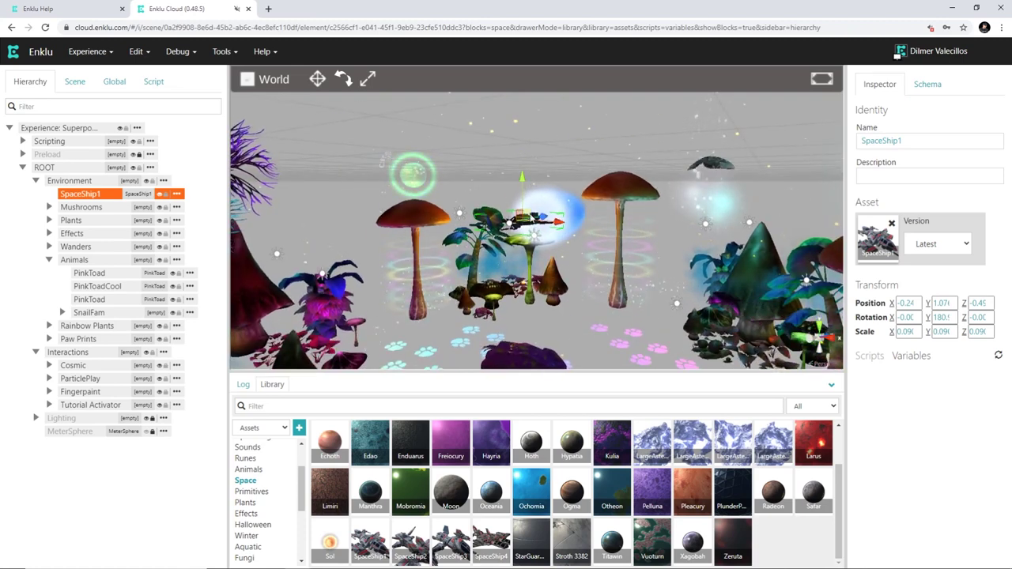
left_click_drag(522, 222, 528, 221)
key("e")
key("r")
left_click_drag(538, 226, 561, 235)
Step: Move the spaceship lower, near the toad, to about X 0.14, Y 0.62, Z -0.45, and check it from the front
key("e")
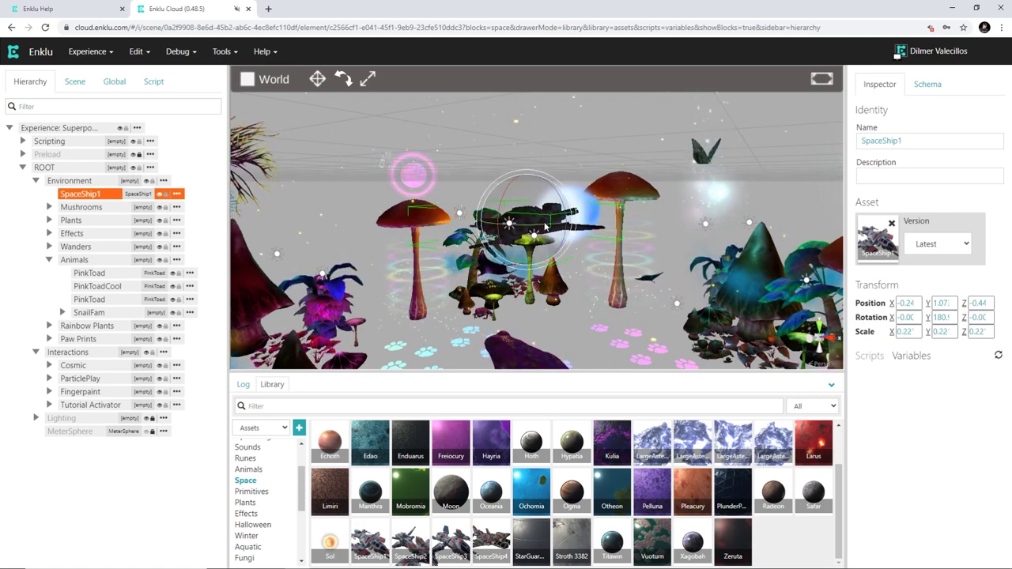
left_click_drag(501, 222, 541, 232)
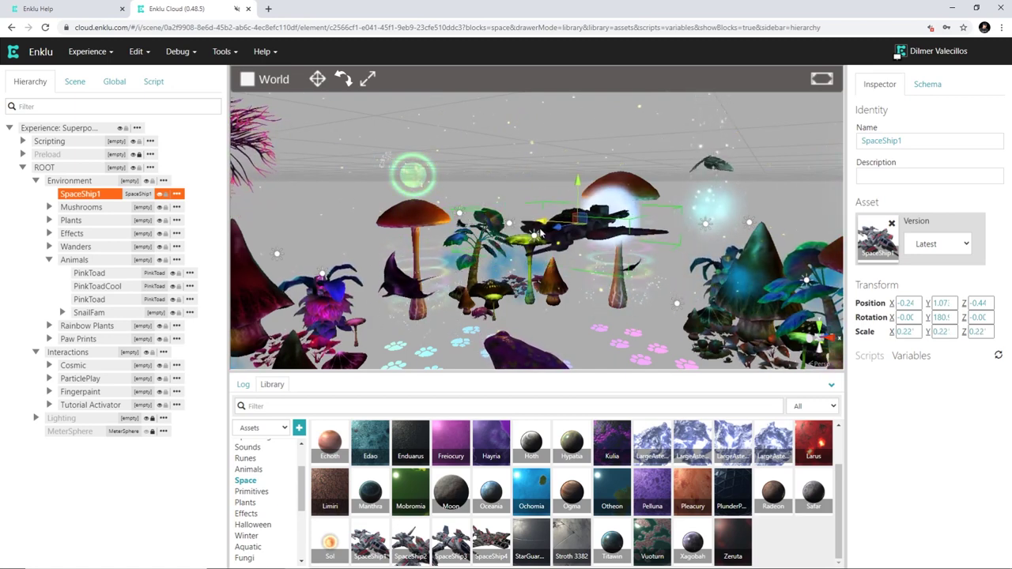
left_click_drag(576, 190, 566, 263)
middle_click_drag(538, 343, 474, 306)
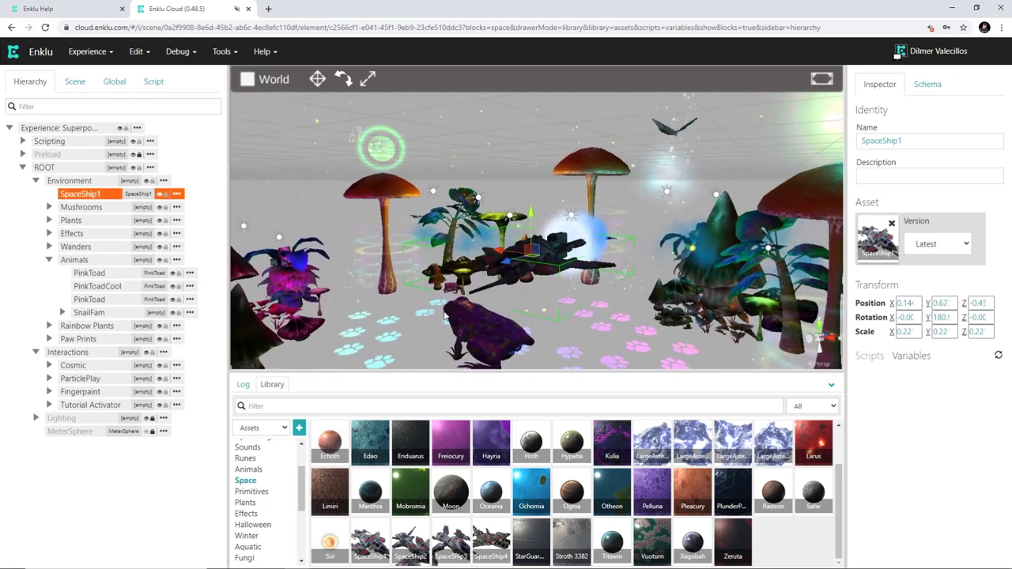
right_click_drag(447, 303, 571, 298)
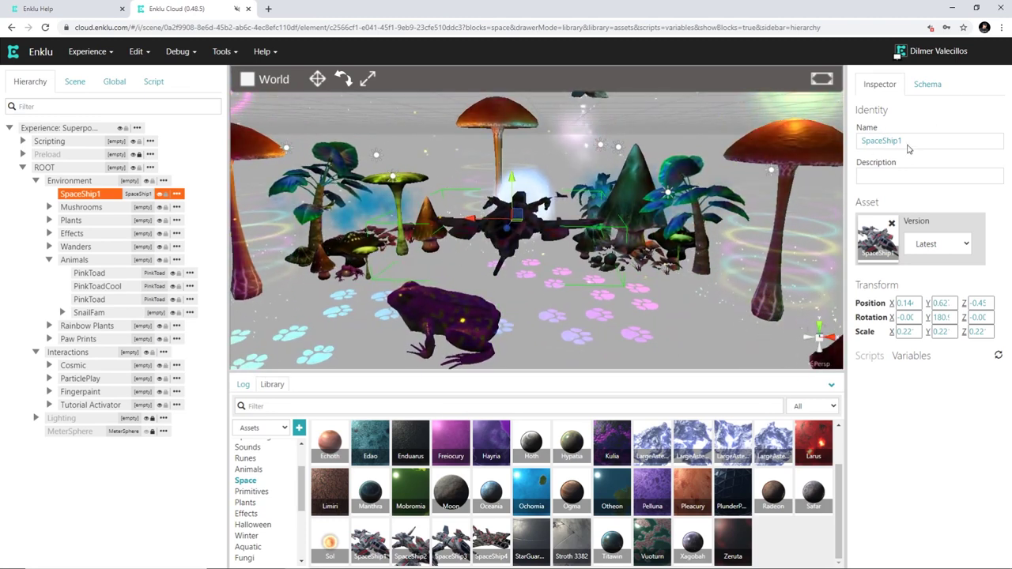
Step: Show the script library and attach the Pulsate behavior script to SpaceShip1
left_click(887, 173)
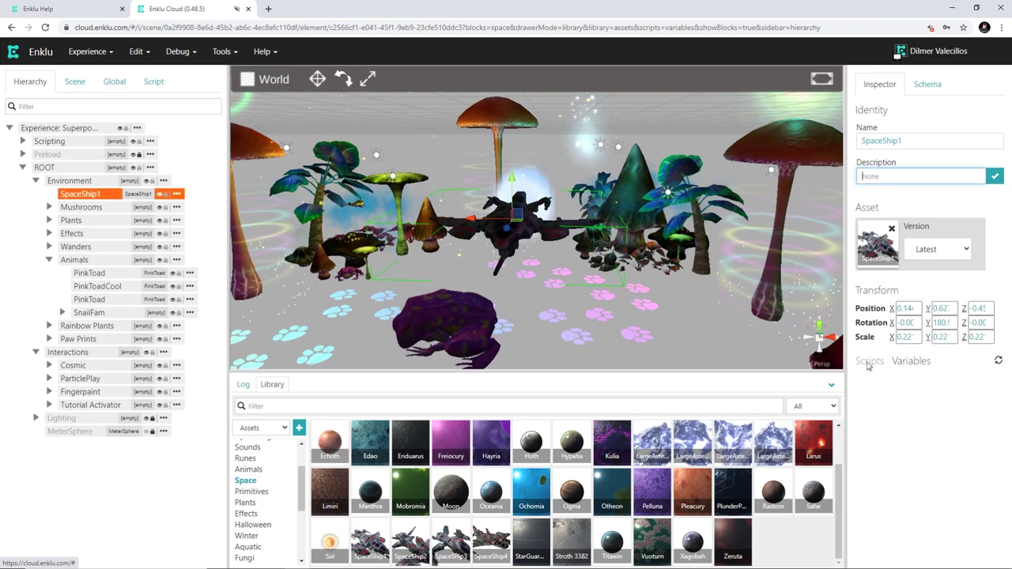
left_click(870, 369)
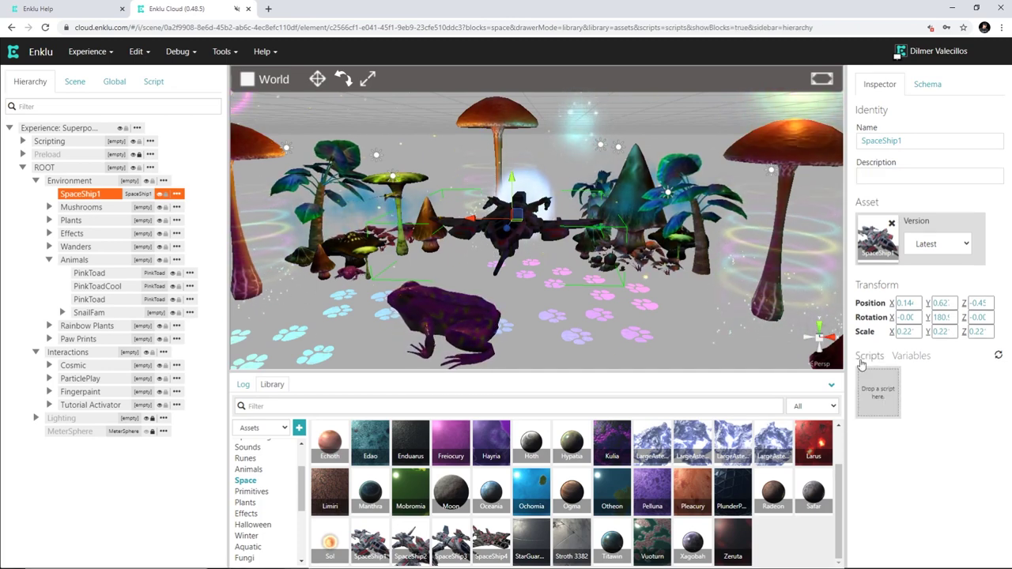
scroll(273, 539, "down", 5)
left_click(261, 428)
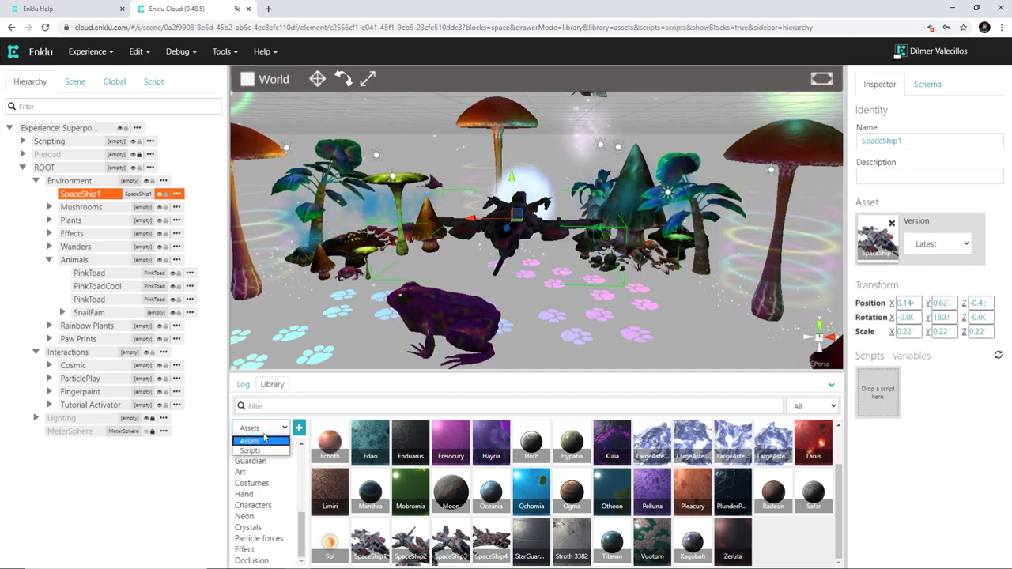
left_click(252, 451)
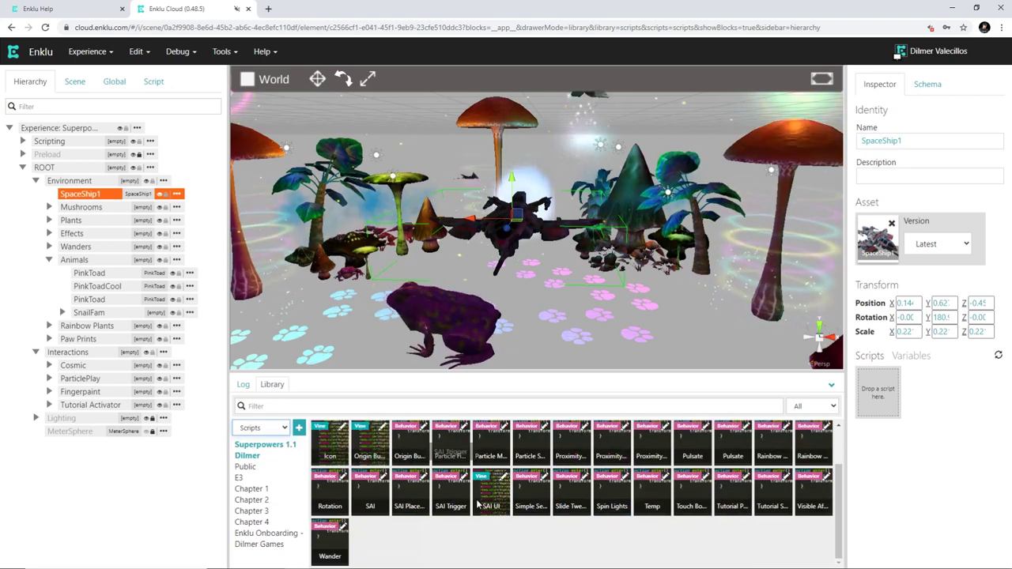
scroll(477, 504, "up", 1)
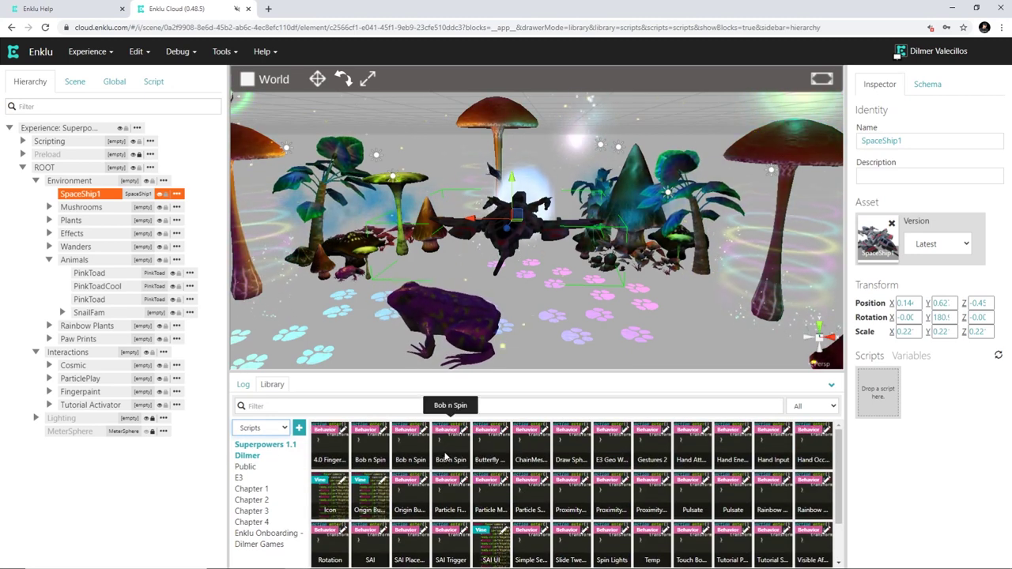
left_click_drag(726, 490, 876, 404)
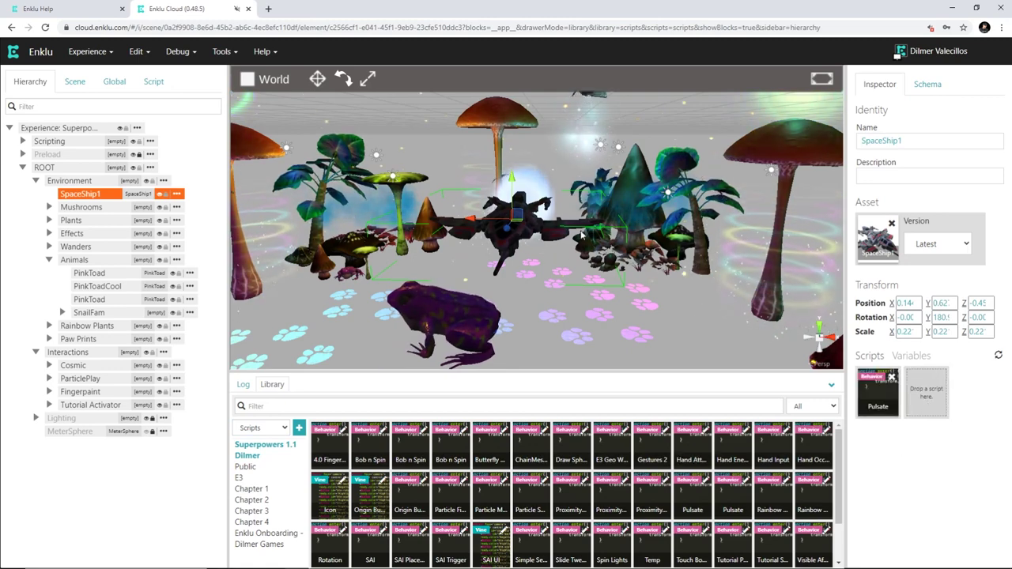
Step: Look at the spaceship's Pulsate variables and open the Pulsate script's source code for reading
left_click(901, 357)
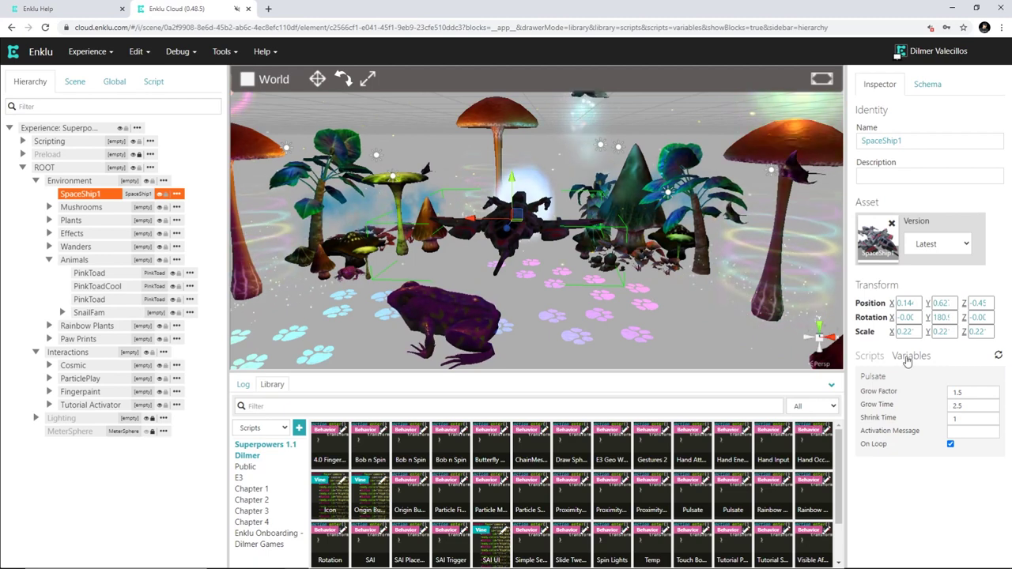
left_click(883, 358)
left_click(883, 414)
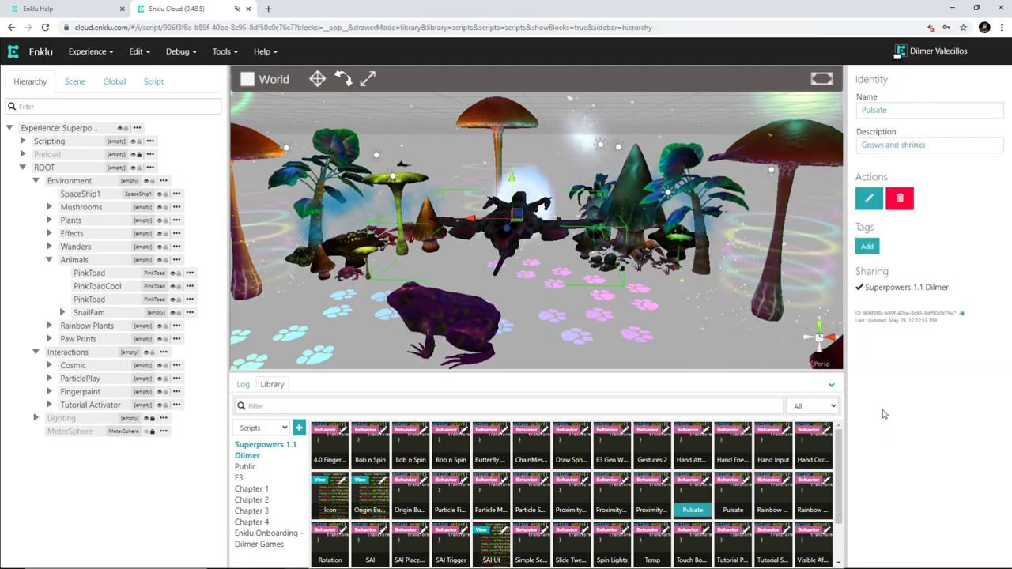
left_click(869, 201)
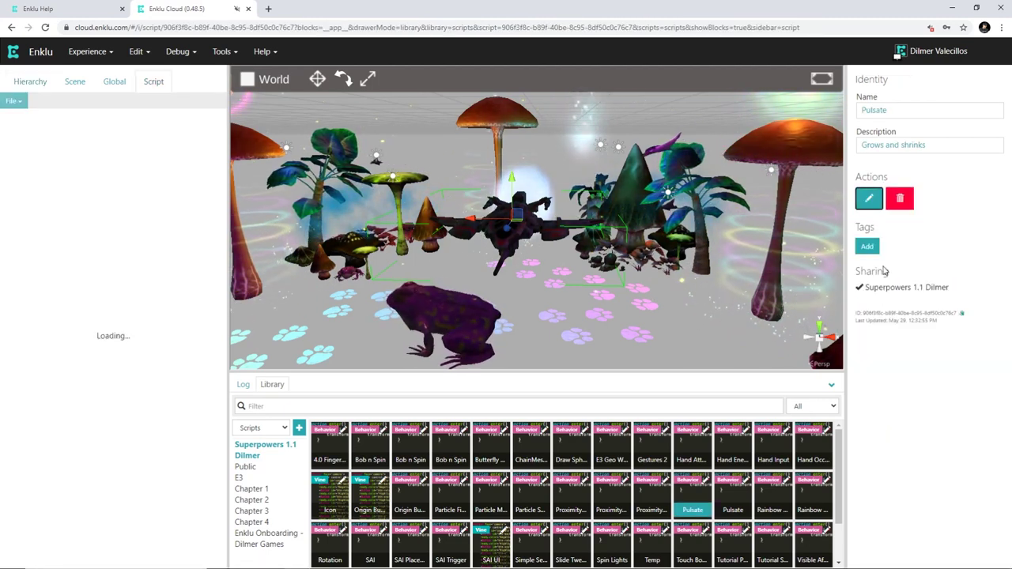
left_click(24, 84)
left_click(74, 84)
left_click(155, 82)
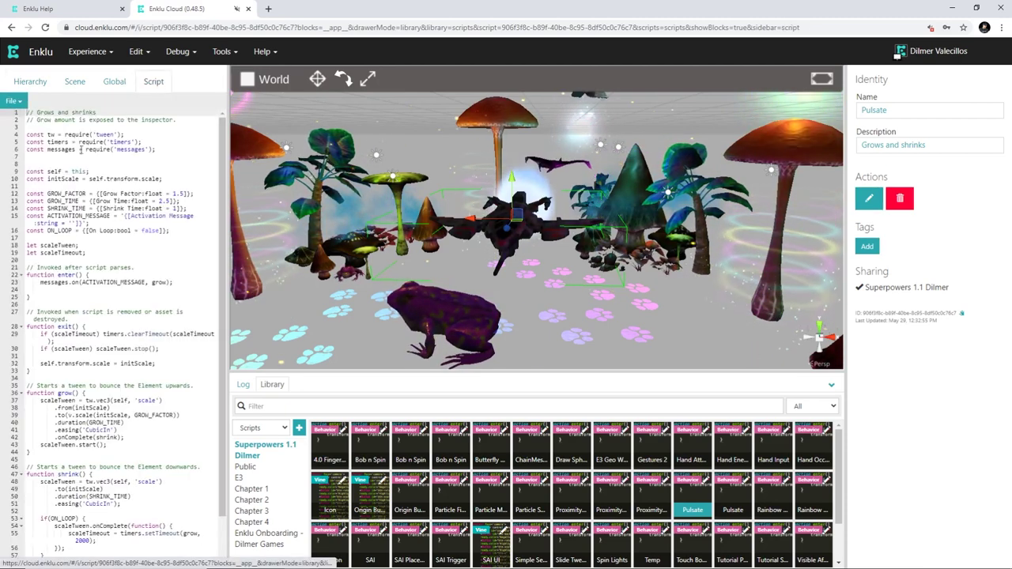
Step: Return to the SpaceShip1 element in the hierarchy and show its Pulsate script variables
left_click(31, 82)
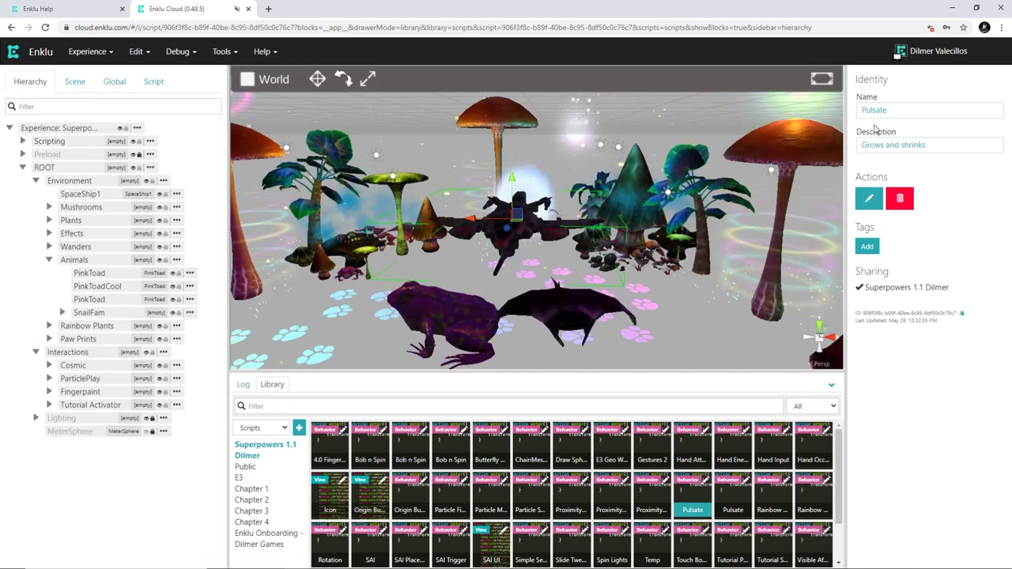
left_click(79, 193)
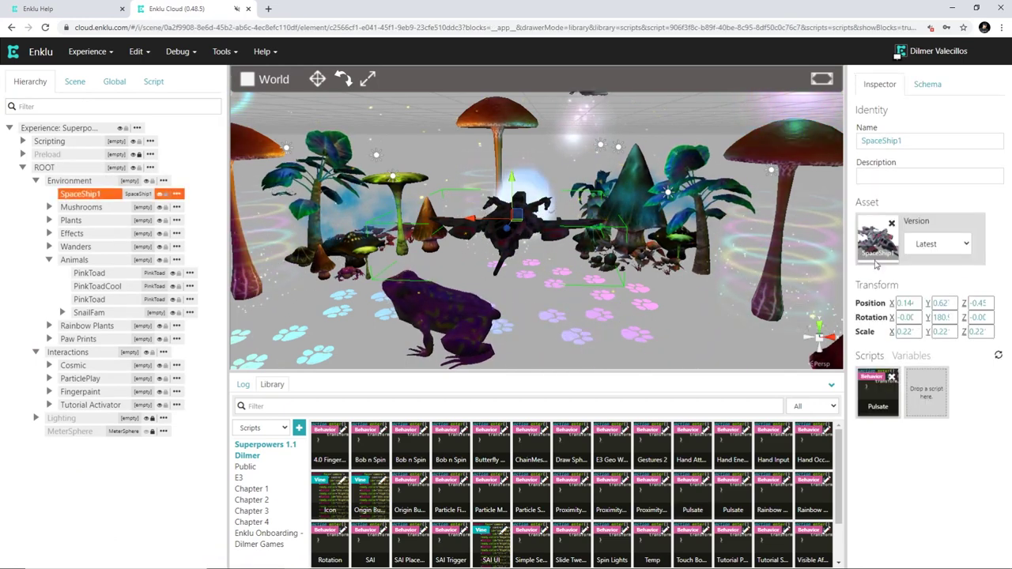
left_click(877, 391)
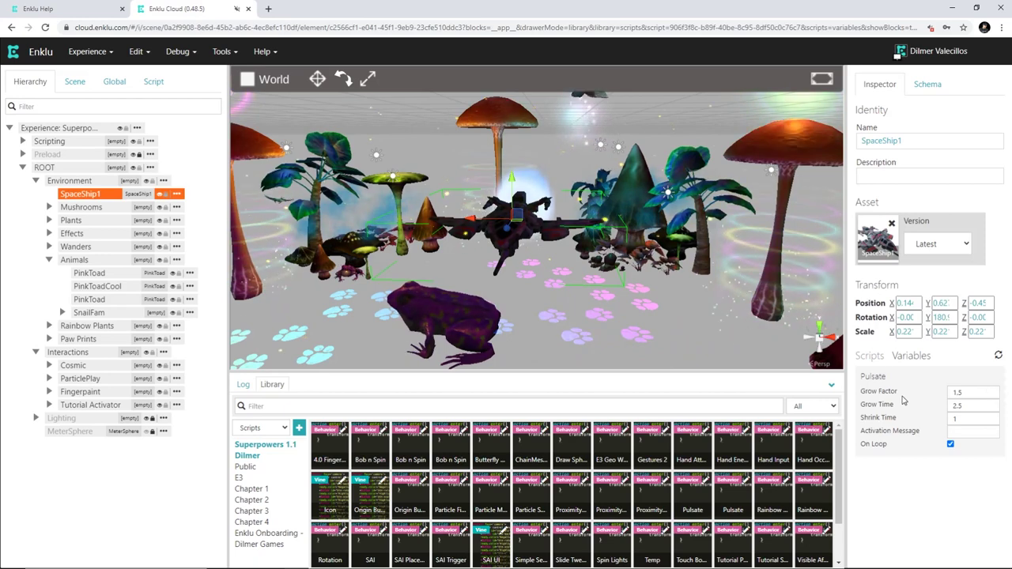
Step: Examine the spaceship's Pulsate variables, compare them with those of PinkToadCool, and return to SpaceShip1
double_click(965, 393)
left_click_drag(970, 408, 949, 415)
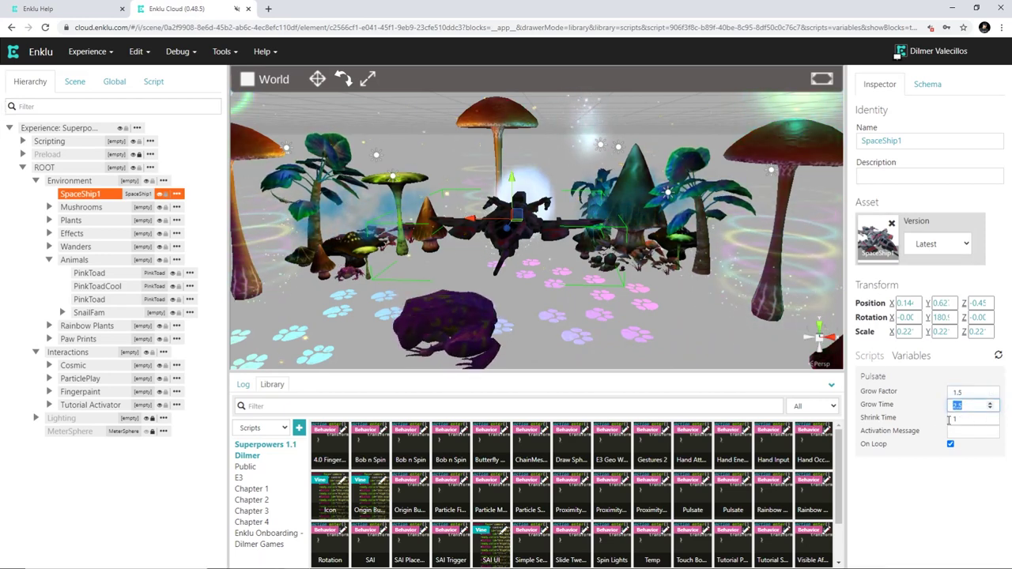
left_click(964, 431)
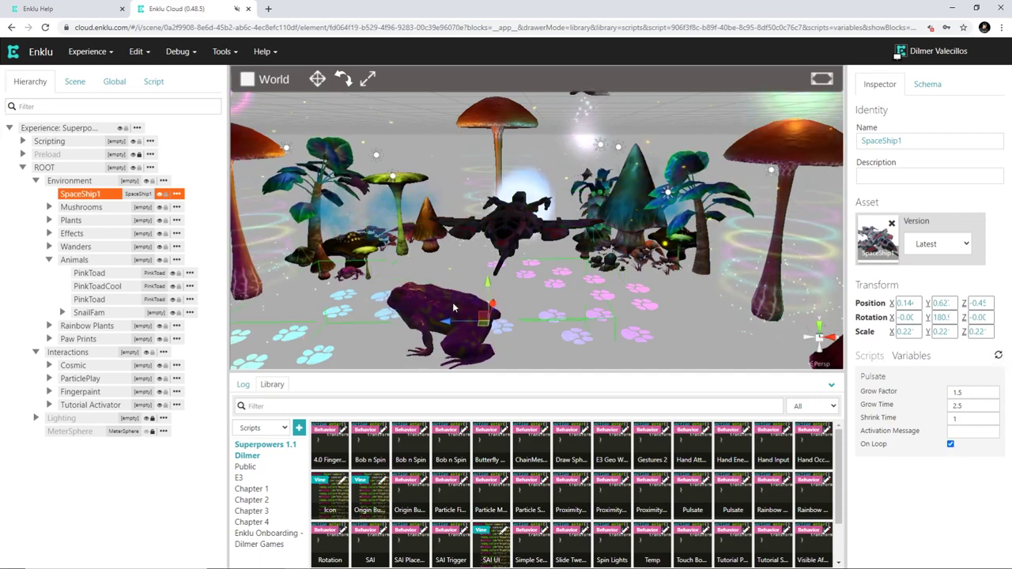
left_click(438, 354)
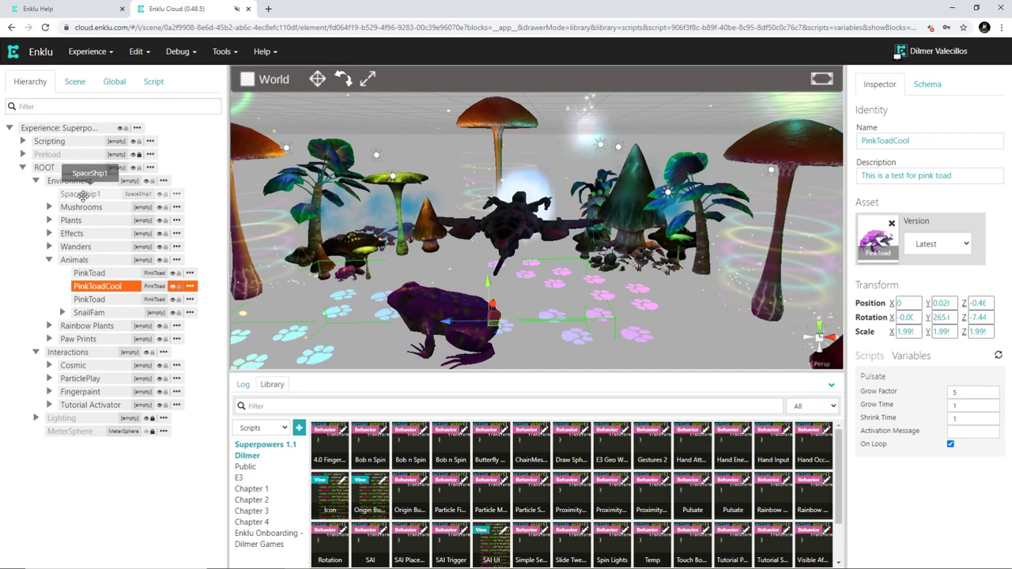
left_click(79, 194)
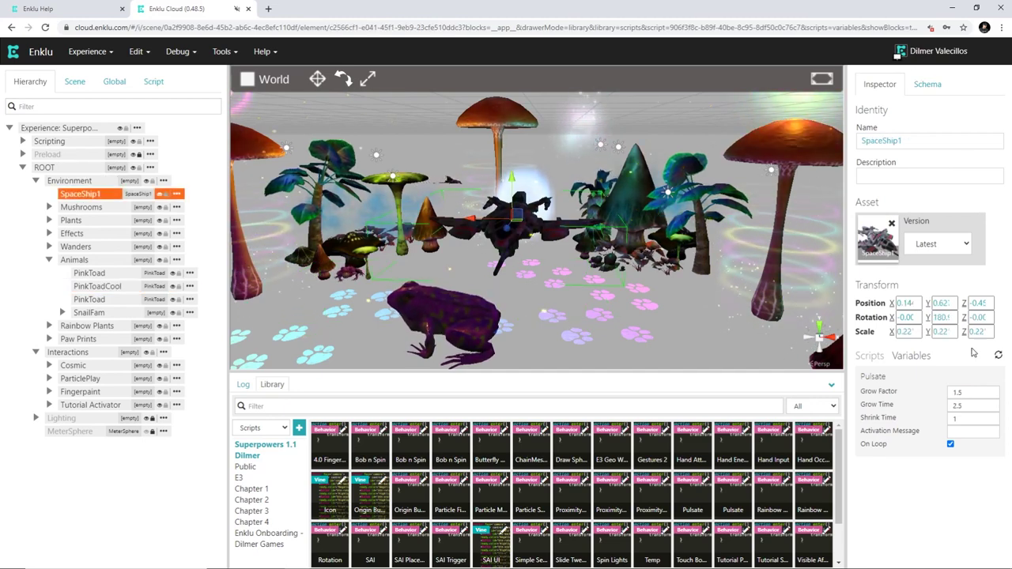
Step: Replace the Pulsate script on SpaceShip1 with the Rotation behavior script and view the ship's motion from the side
left_click(869, 356)
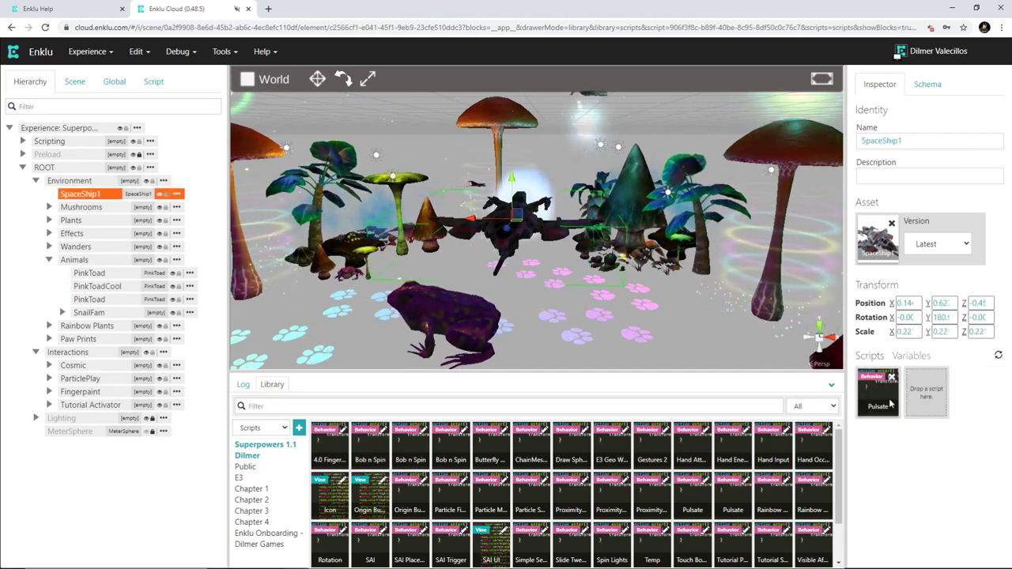
left_click(892, 377)
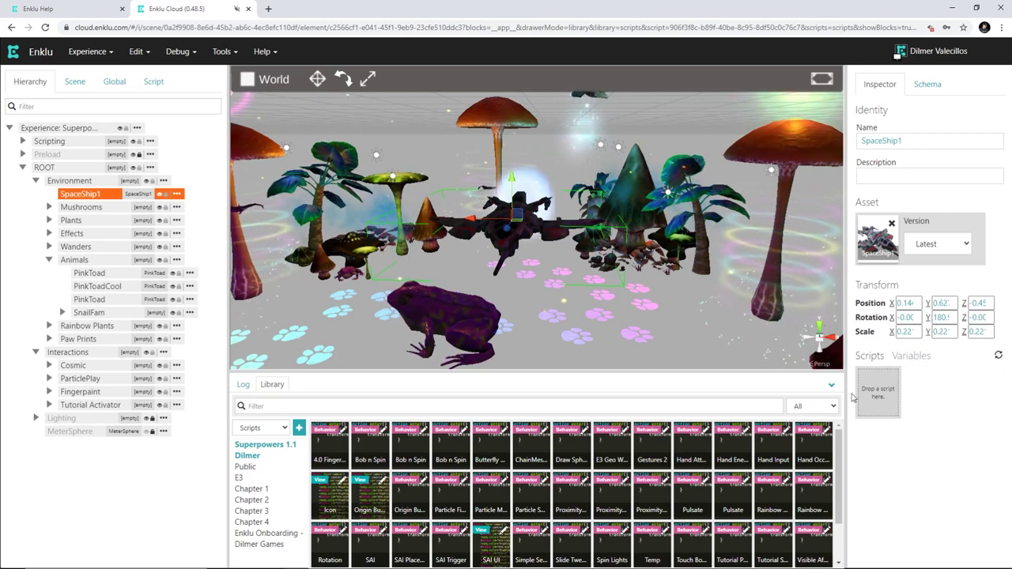
left_click_drag(330, 544, 874, 399)
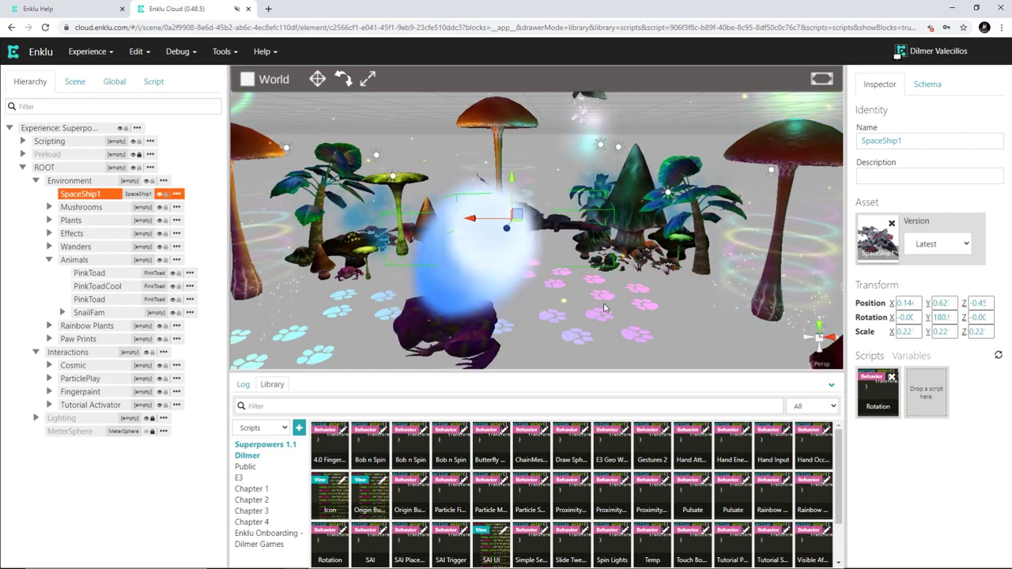
middle_click_drag(622, 273, 638, 296)
right_click_drag(627, 287, 547, 237)
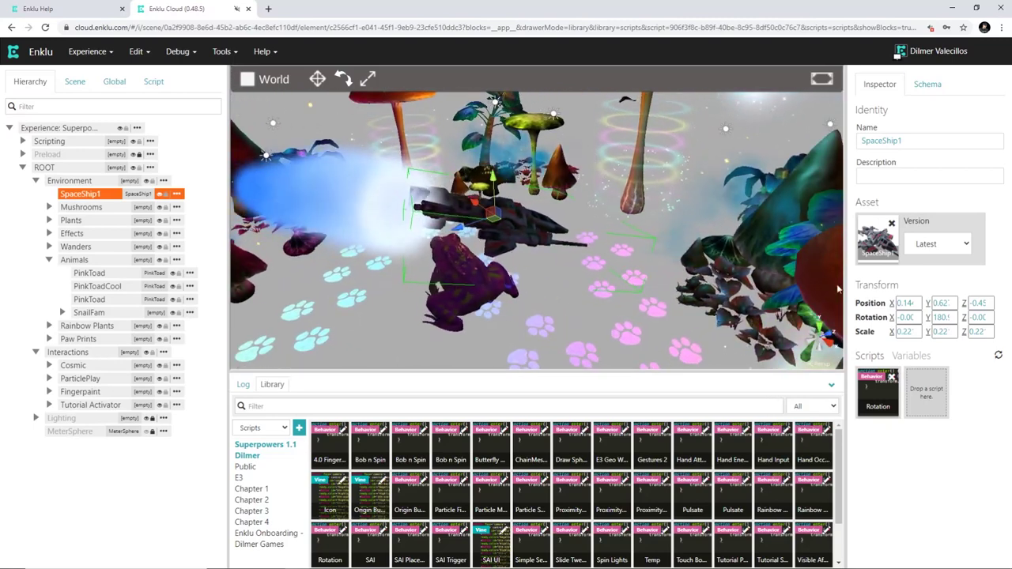
Step: Set the Rotation script's yaw speed to 10, pitch speed to 5 and roll speed to 5, and refresh the script
left_click(912, 356)
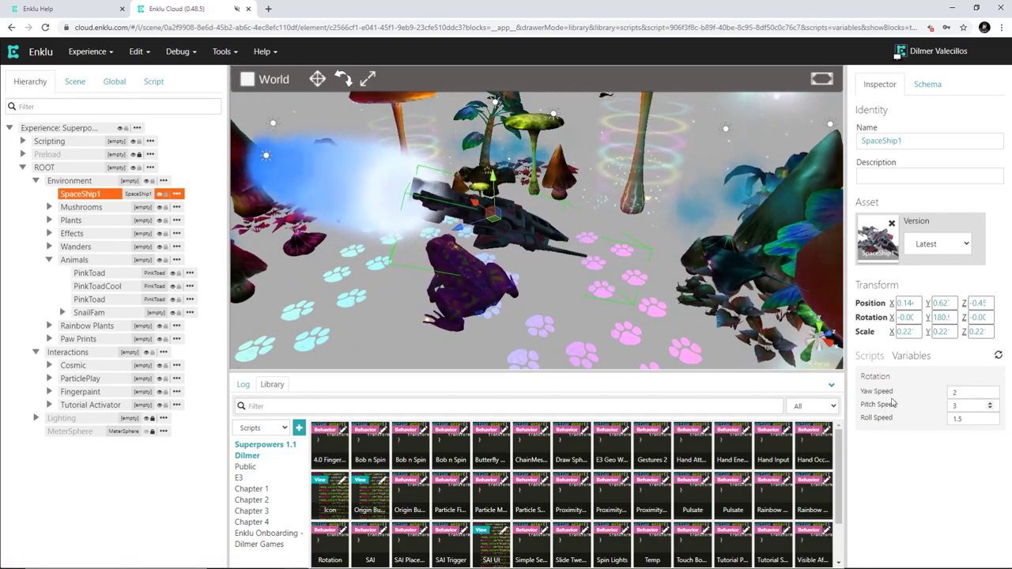
left_click_drag(958, 392, 952, 392)
type("10")
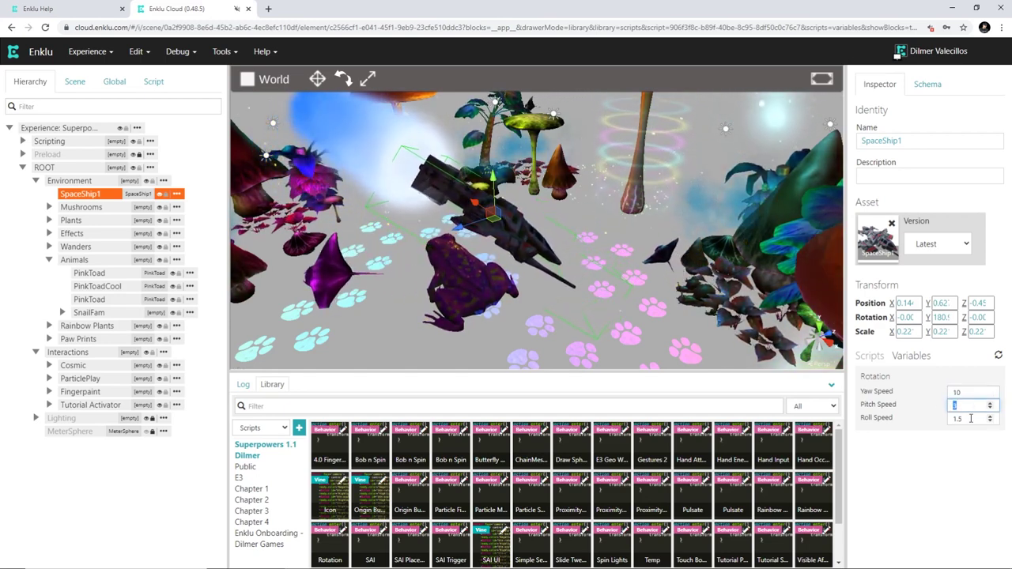
key("Tab")
type("5")
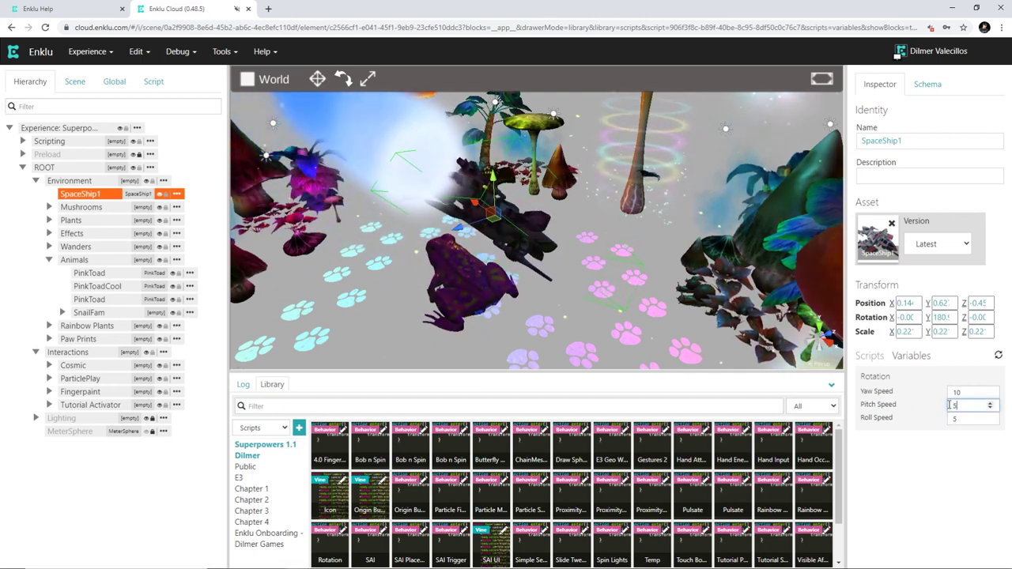
type("5")
left_click(997, 357)
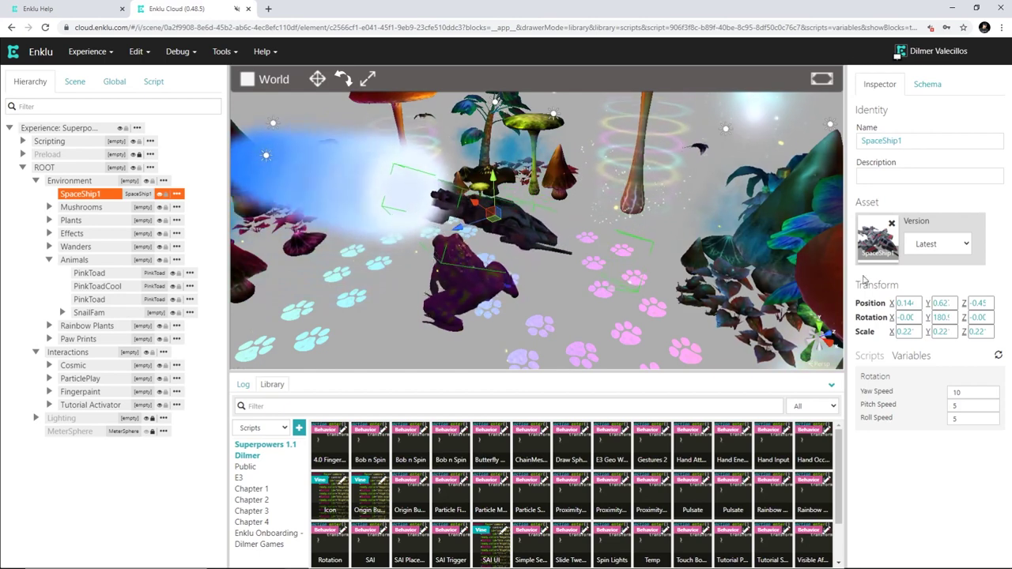
Step: Remove the Rotation script from SpaceShip1 and set the ship's X and Y rotation to 0
left_click(870, 356)
left_click(879, 395)
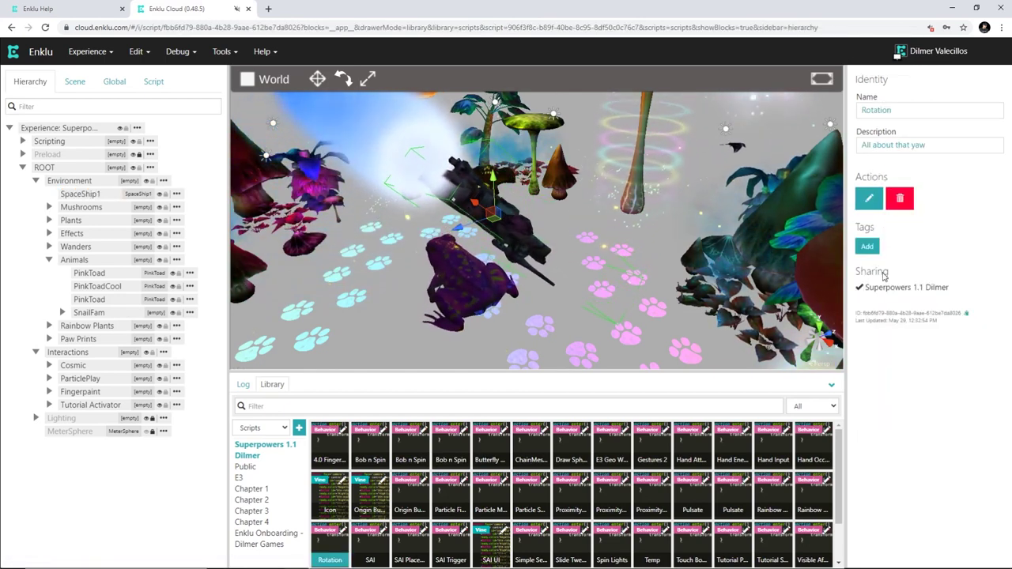
left_click(73, 194)
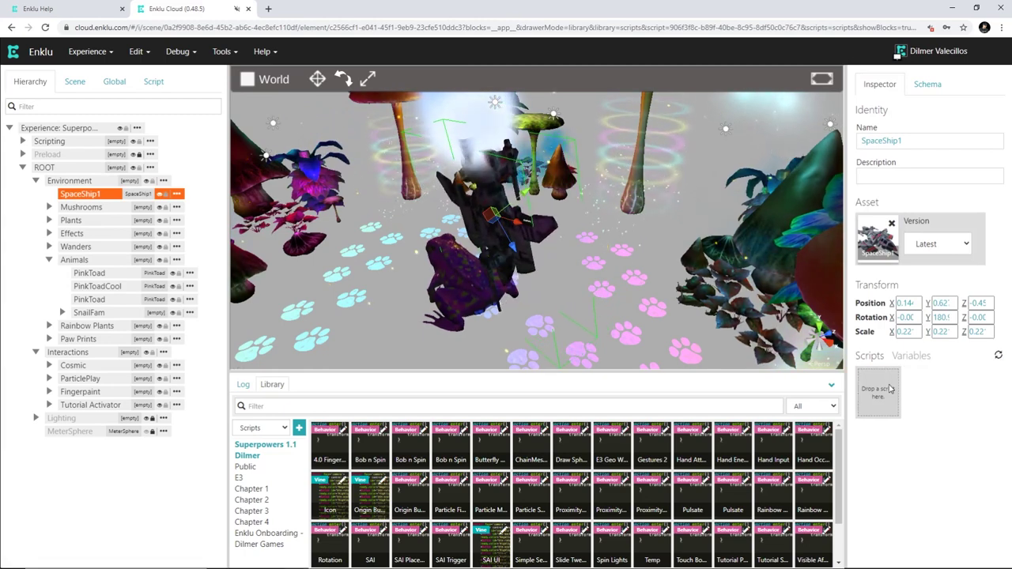
left_click(907, 317)
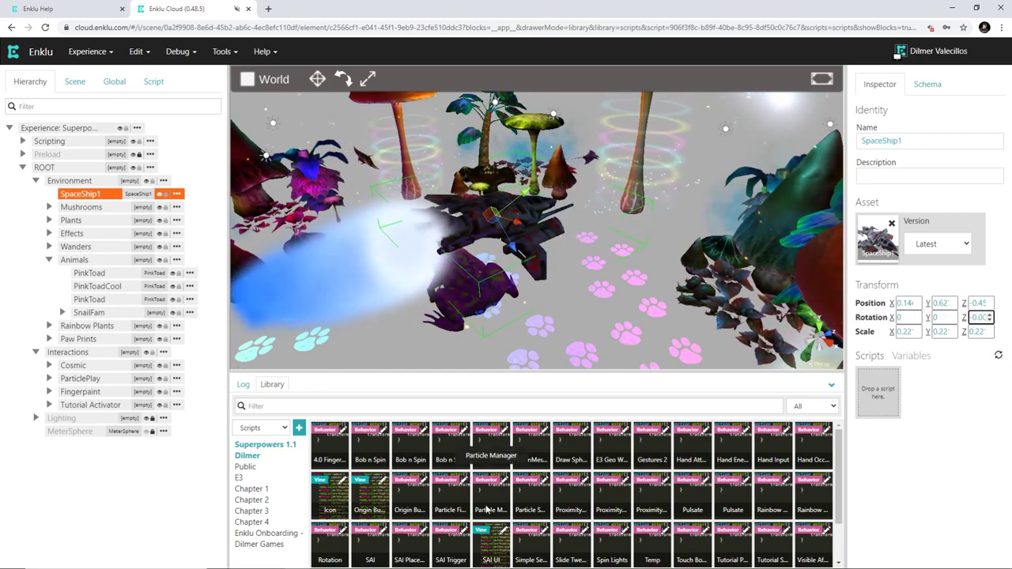
Step: Attach the Bob n Spin behavior script to SpaceShip1 and show its variables
left_click_drag(387, 456, 877, 393)
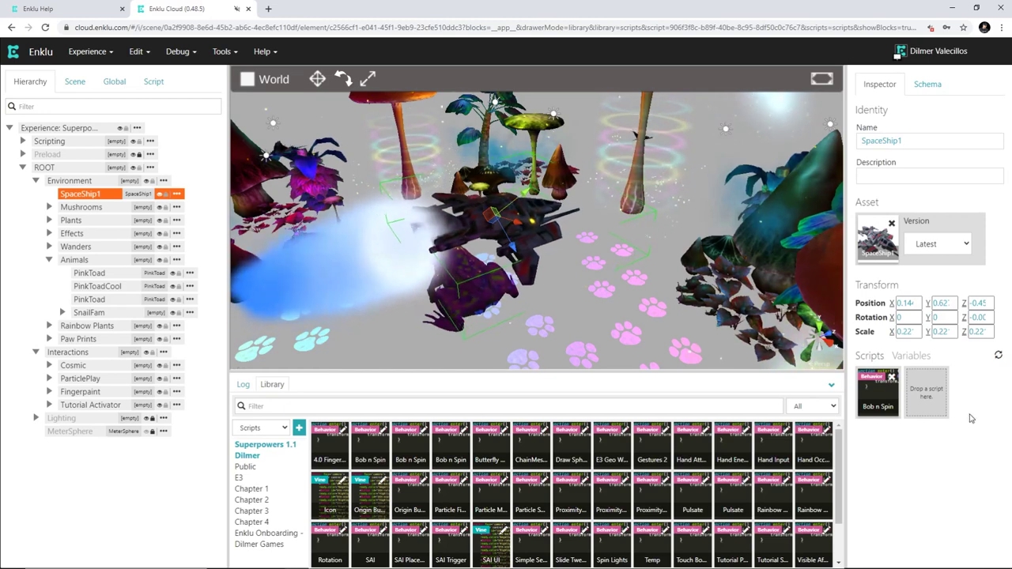
left_click(910, 355)
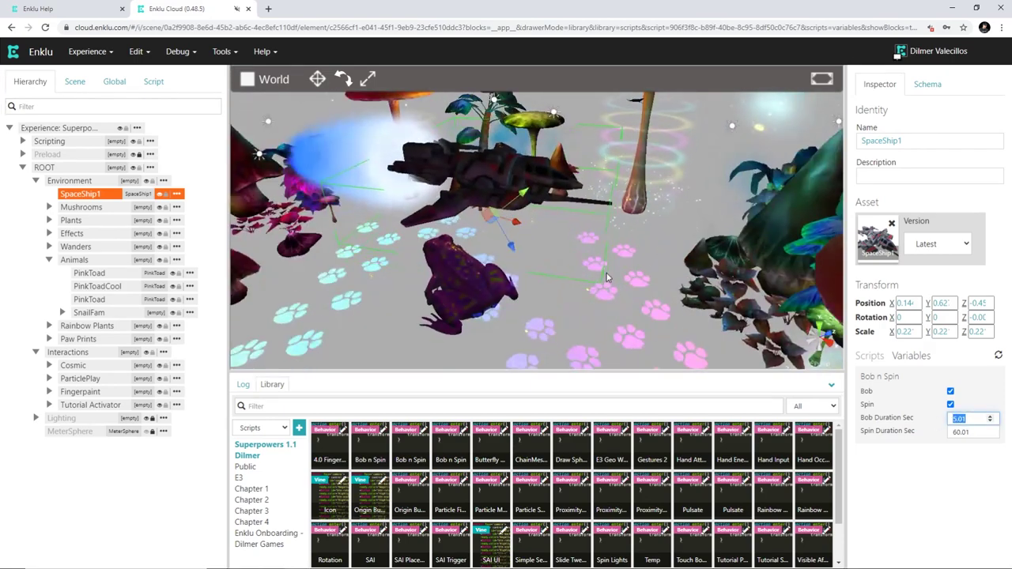
scroll(612, 279, "down", 5)
scroll(612, 280, "up", 4)
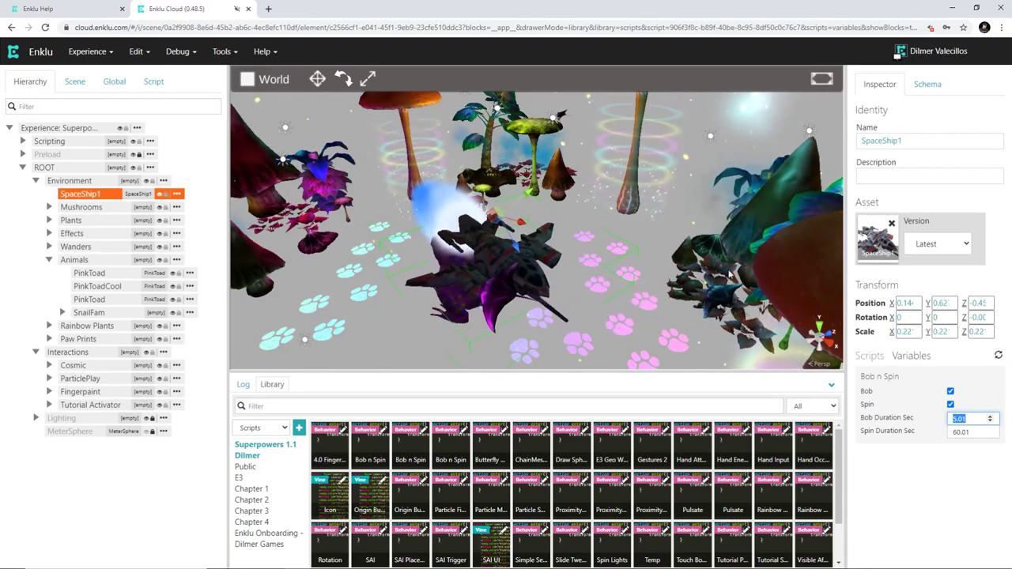
Step: Open the source code of the Bob n Spin script attached to SpaceShip1
left_click(867, 357)
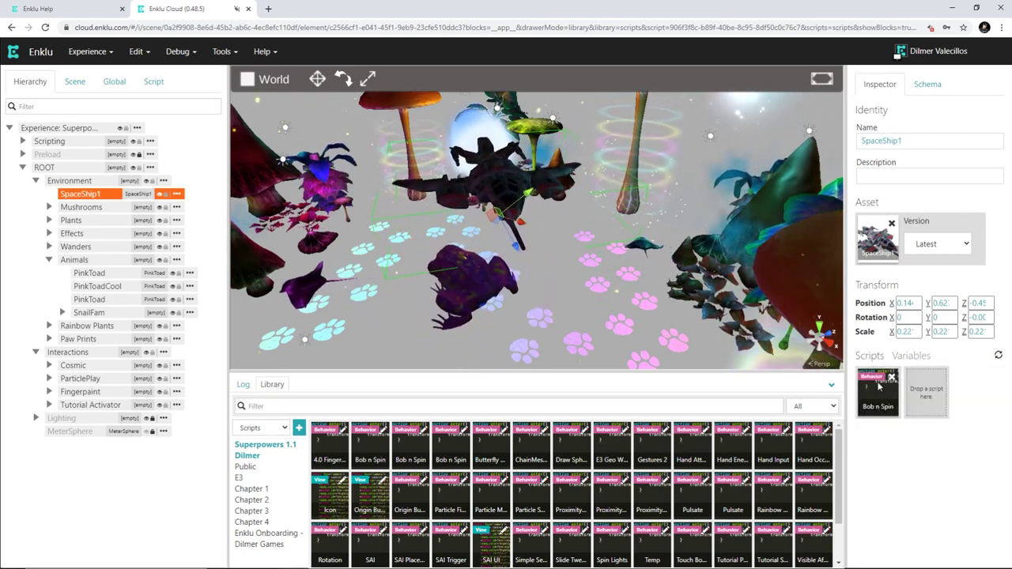
left_click(882, 387)
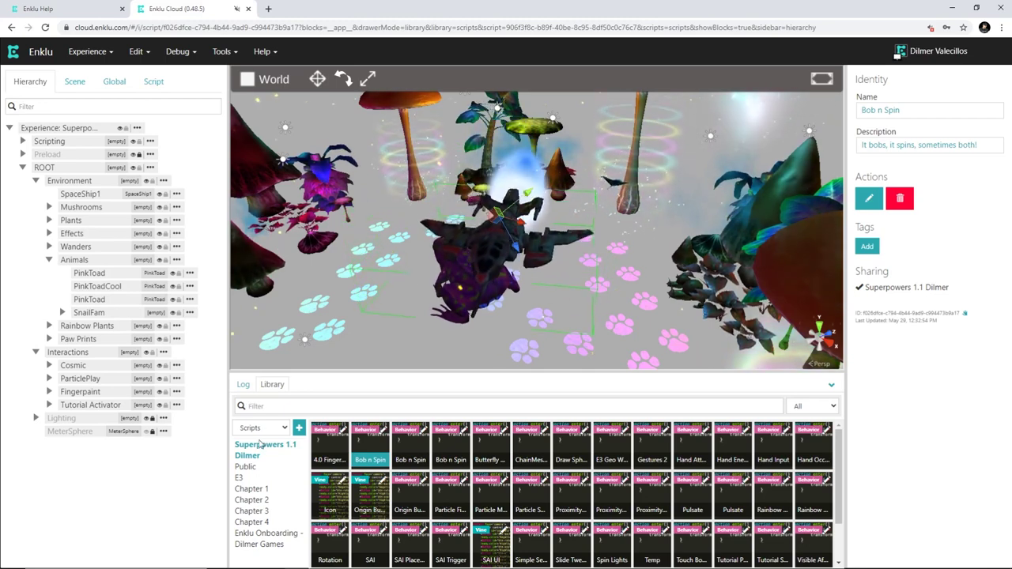
left_click(87, 194)
left_click(877, 390)
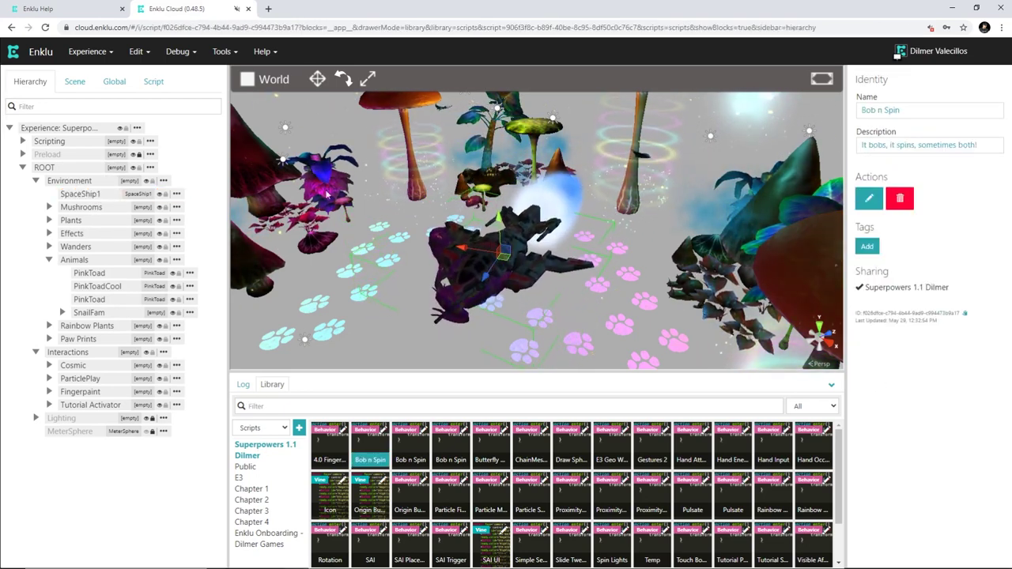
left_click(87, 194)
left_click(881, 412)
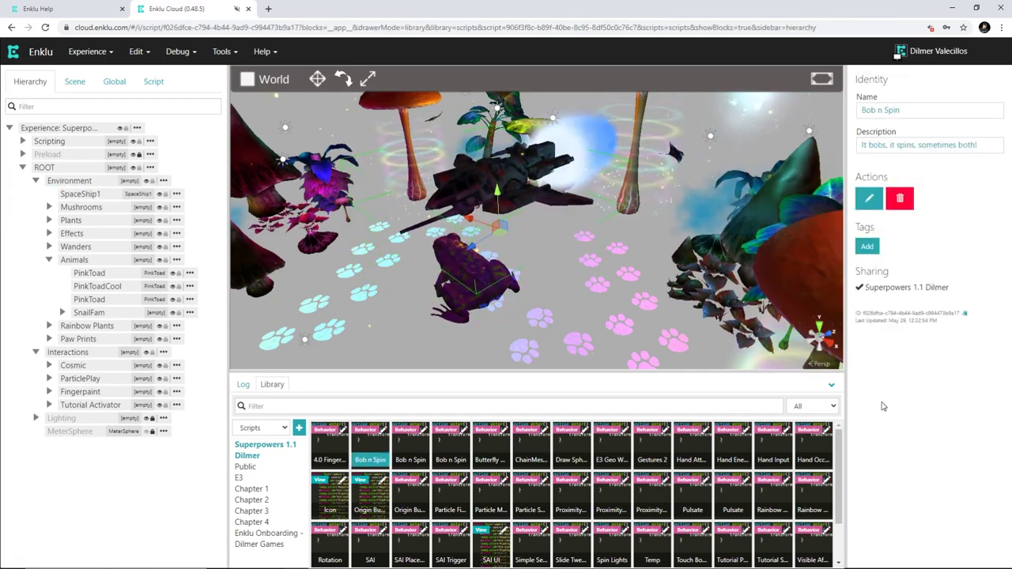
left_click(869, 199)
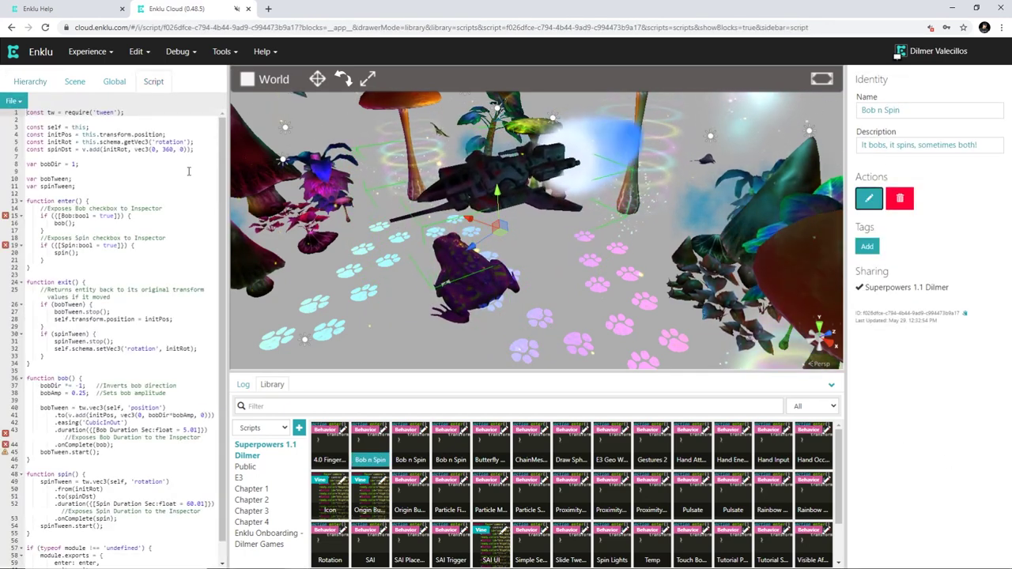
Step: Read through the Bob n Spin code in a widened script editor, highlighting the bob function, and narrow the editor again
left_click_drag(225, 169, 360, 191)
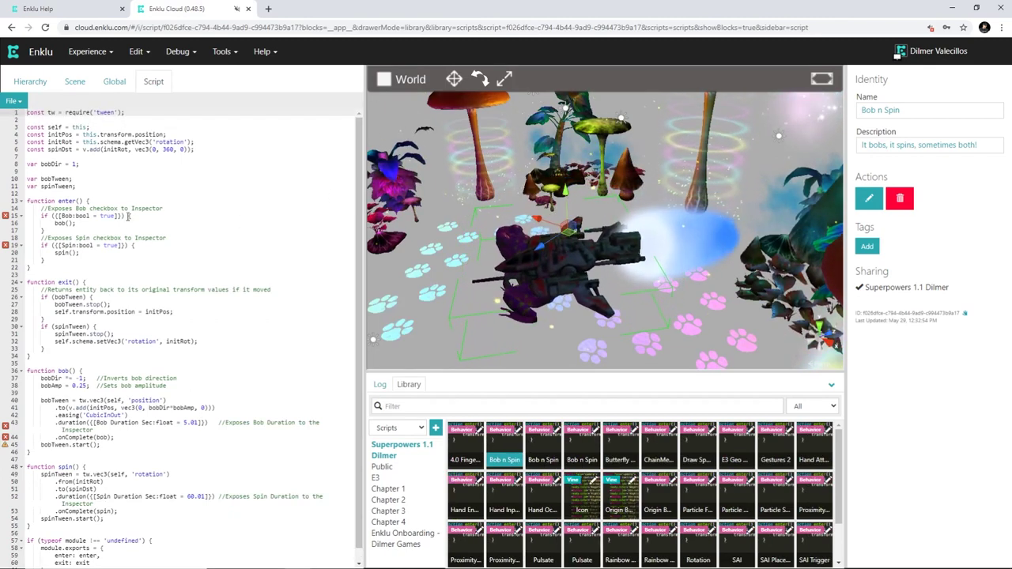
left_click_drag(27, 201, 70, 437)
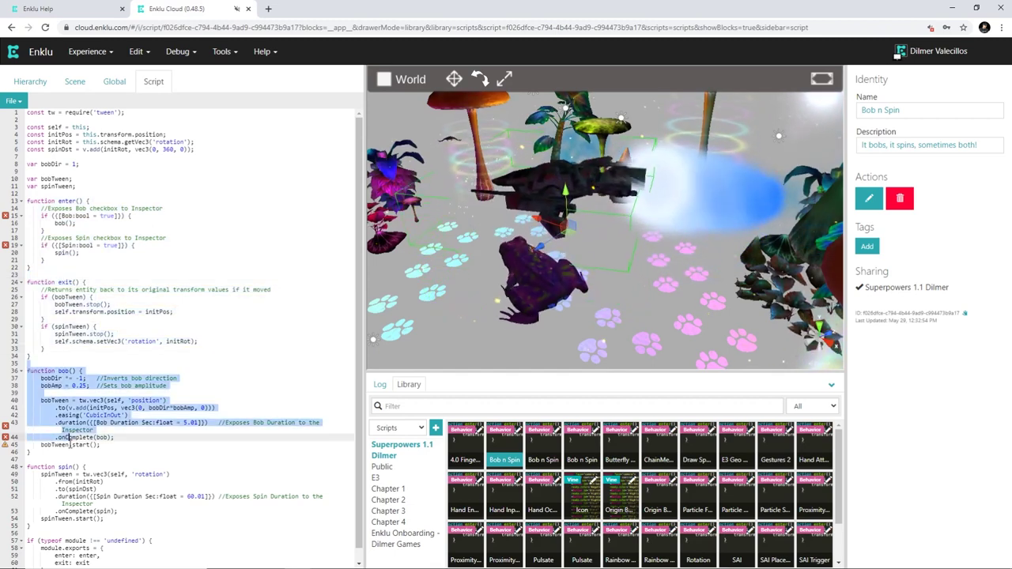
scroll(147, 443, "down", 1)
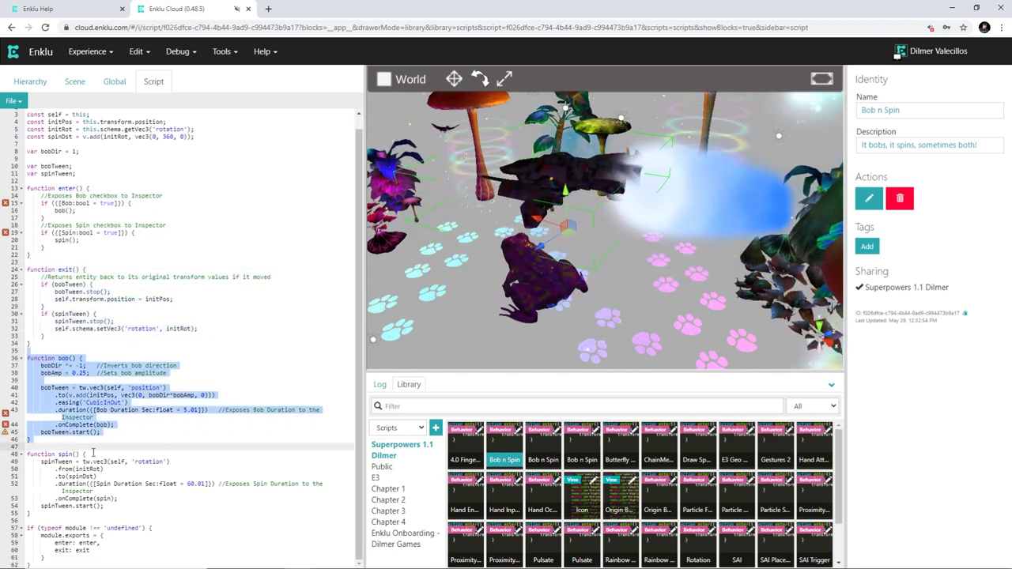
left_click_drag(70, 508, 74, 504)
key("ctrl+z")
key("ctrl+z")
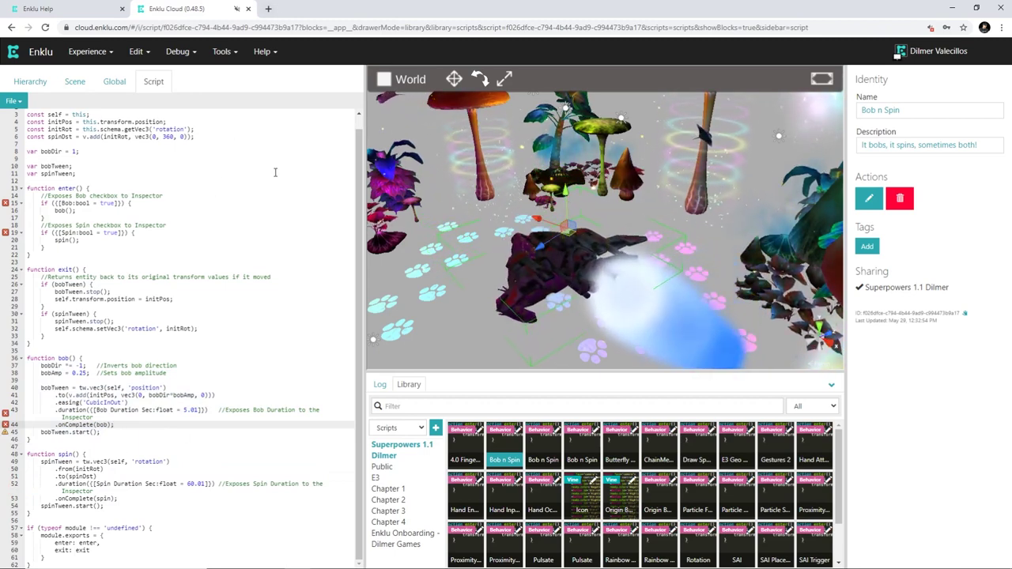
left_click_drag(363, 156, 199, 156)
Step: Select SpaceShip1 in the scene and place the Enklu Cloud window side by side with the Connect window
left_click(474, 277)
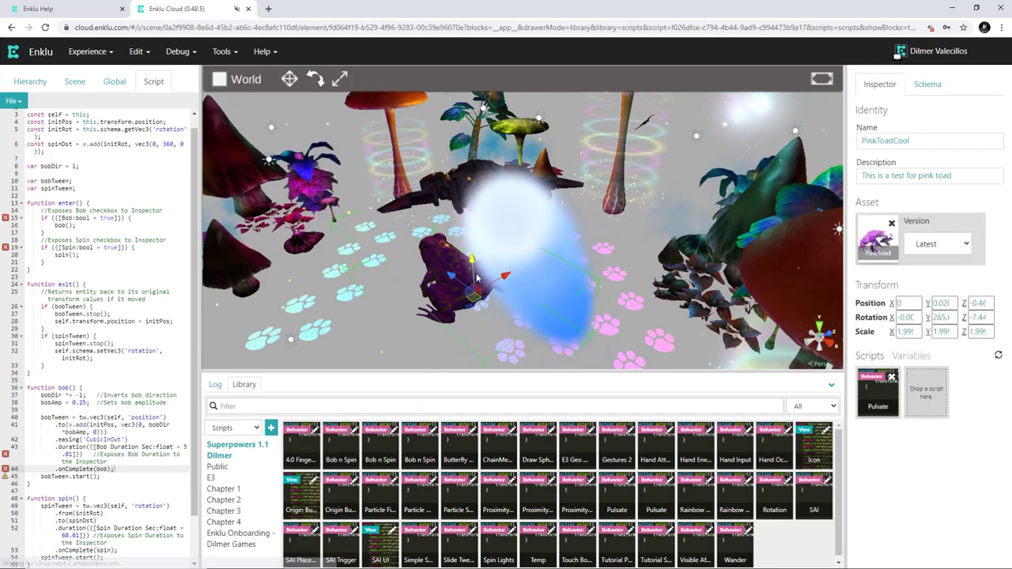
left_click(463, 281)
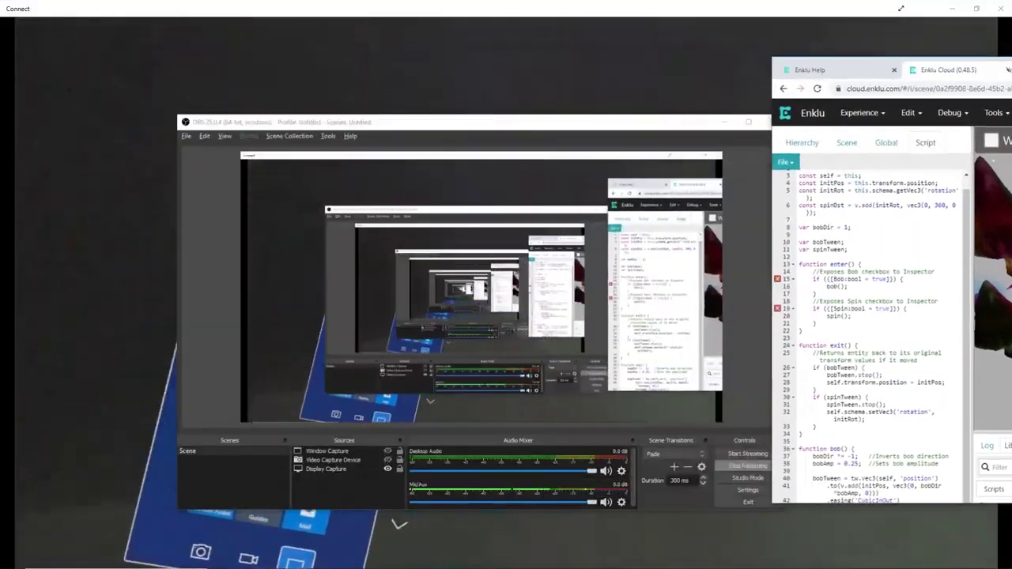
left_click_drag(1008, 67, 1011, 64)
left_click(336, 202)
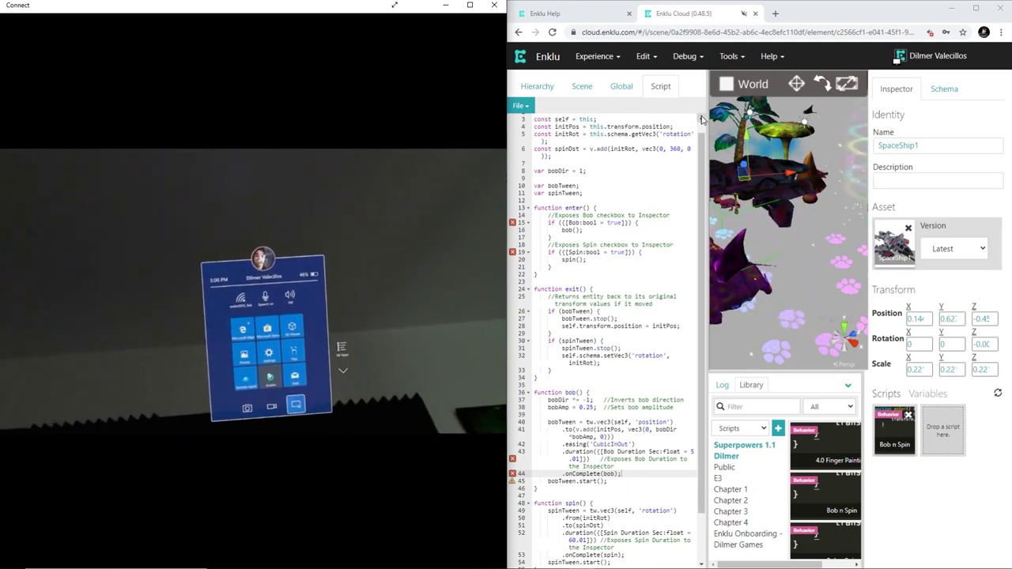
Step: Return from the script code to the hierarchy and narrow it to give the 3D scene more room
left_click(538, 86)
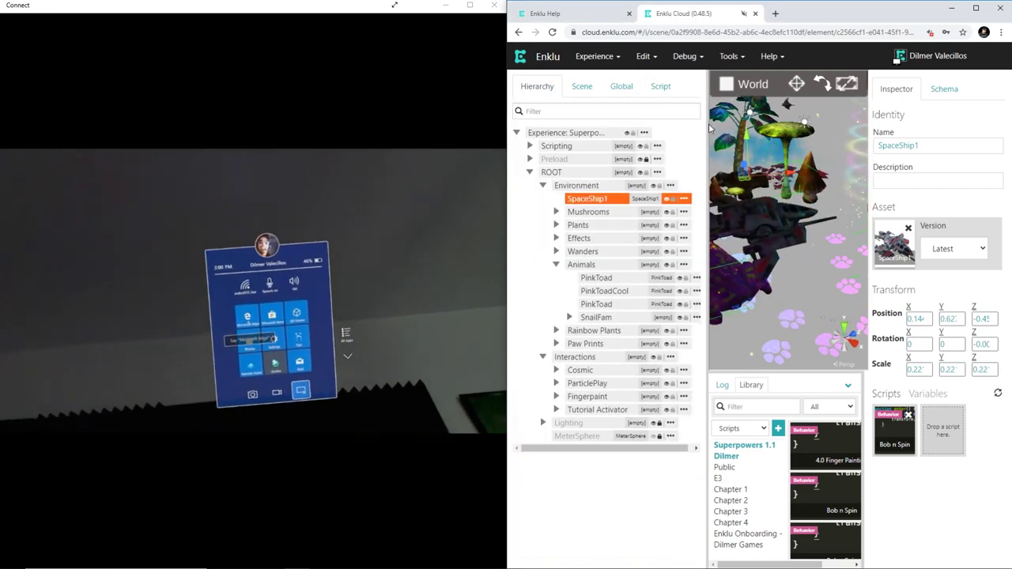
left_click_drag(709, 123, 667, 135)
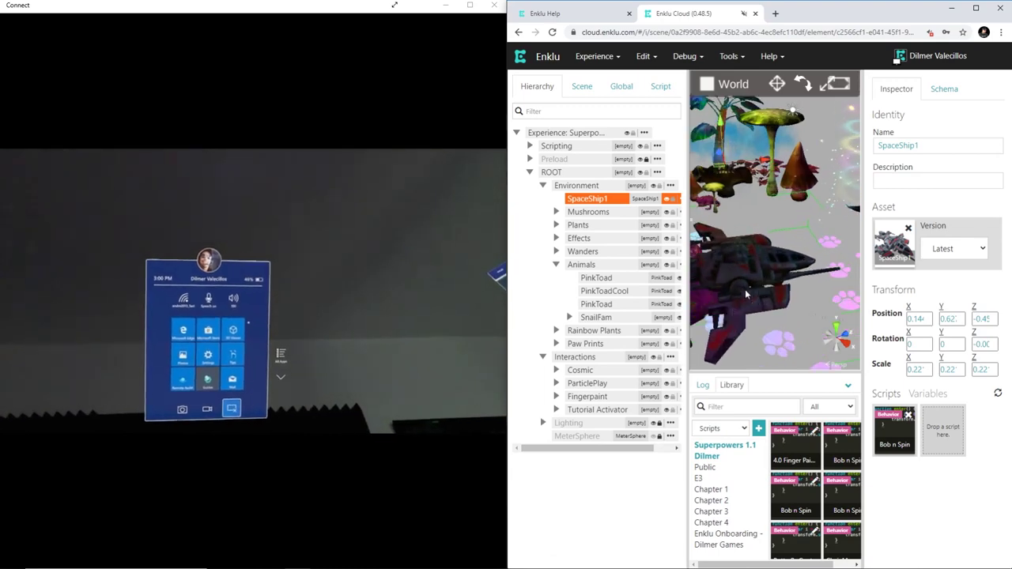
scroll(745, 293, "down", 5)
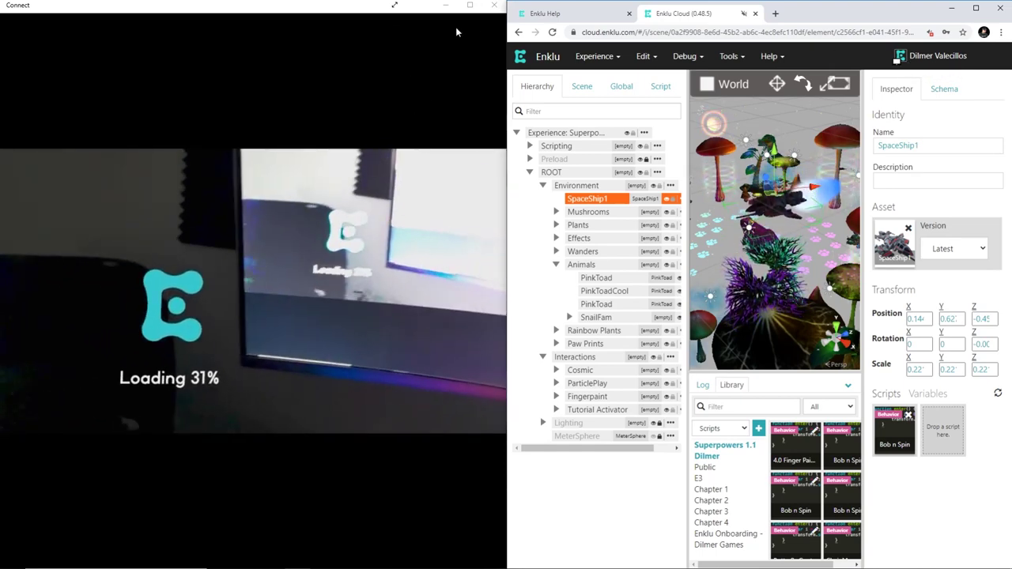
Step: Maximize the Connect window to watch the experience through the headset, and switch back to Enklu Cloud
left_click(469, 6)
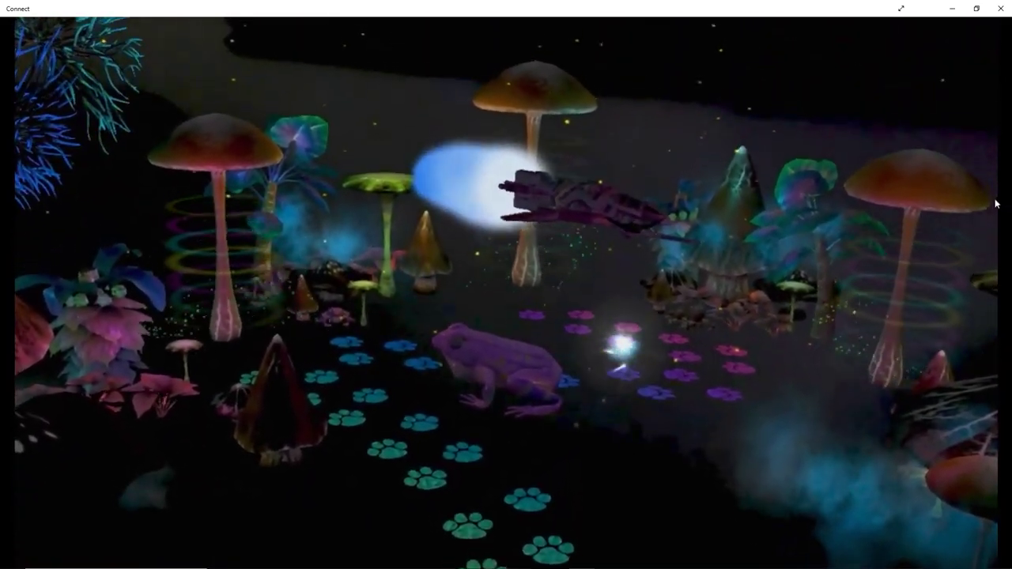
key("alt+Tab")
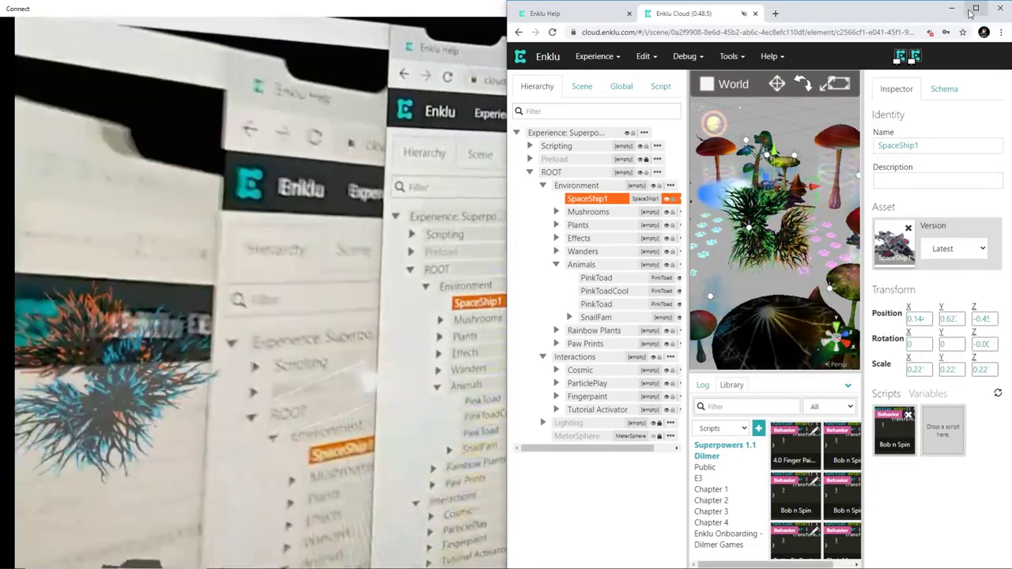
Step: Maximize the Enklu Cloud window, select SpaceShip1 and remove its Bob n Spin script
left_click(976, 8)
scroll(544, 192, "up", 5)
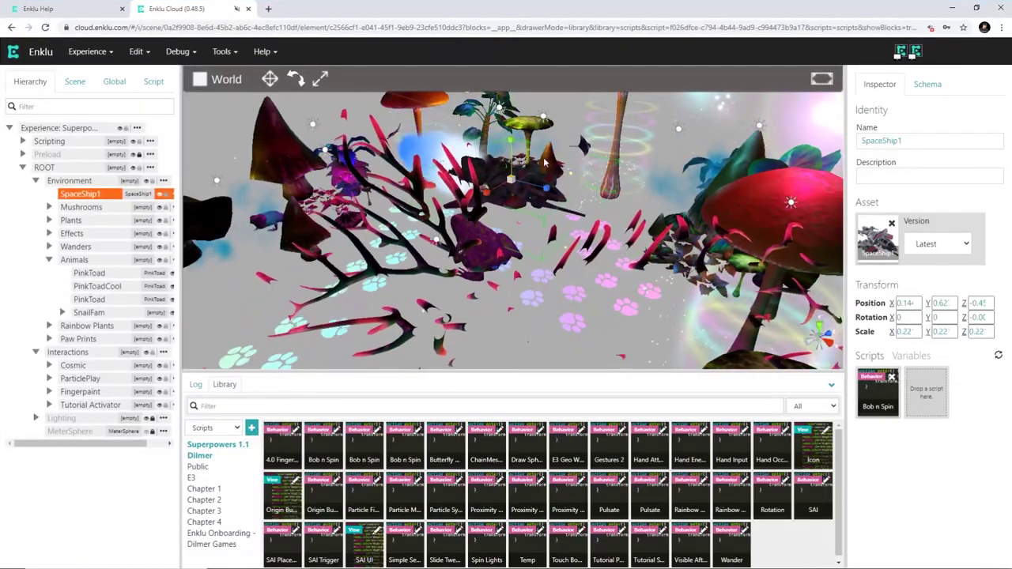
left_click(519, 163)
scroll(551, 305, "up", 3)
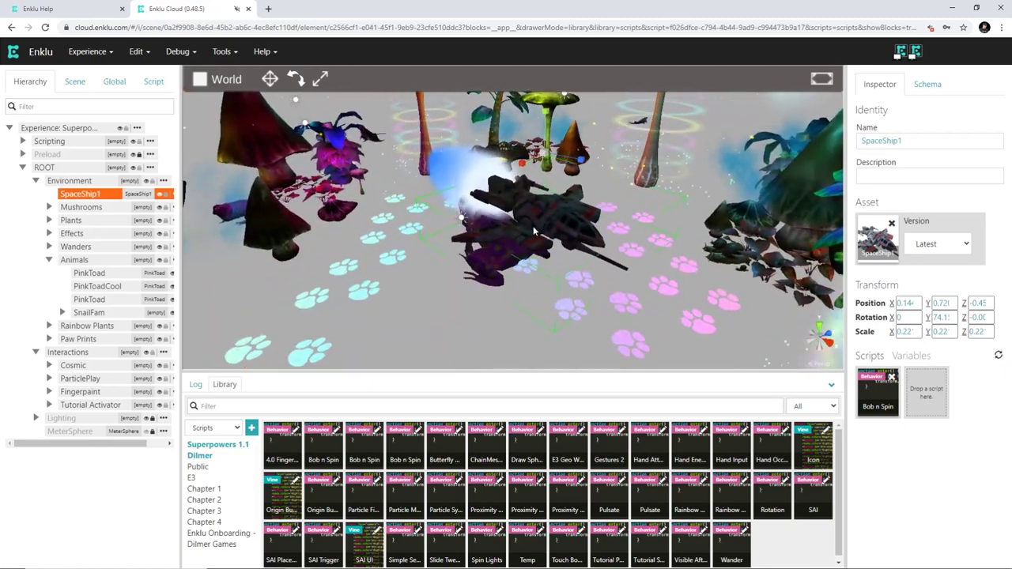
left_click(532, 225)
left_click(548, 208)
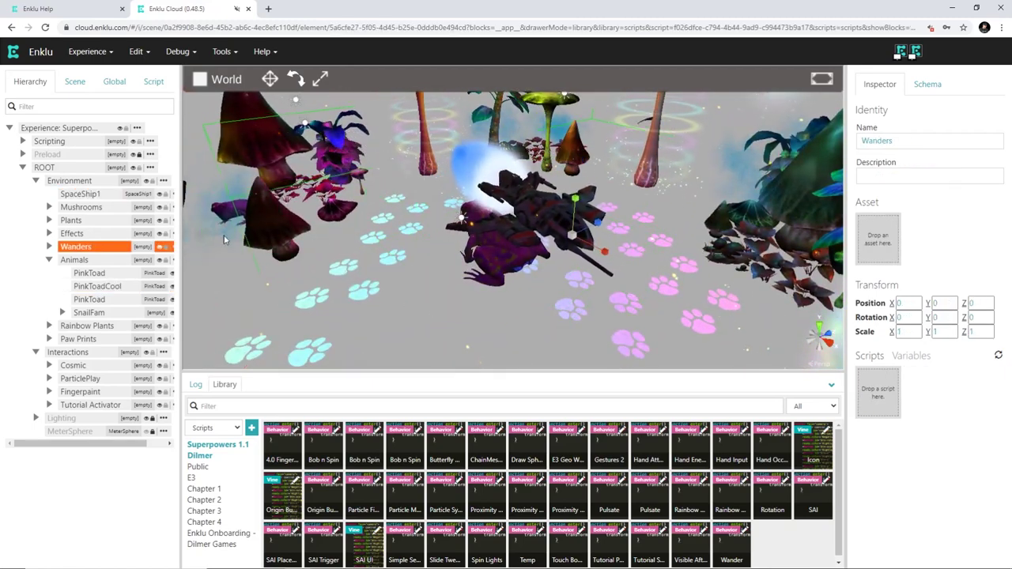
left_click(101, 195)
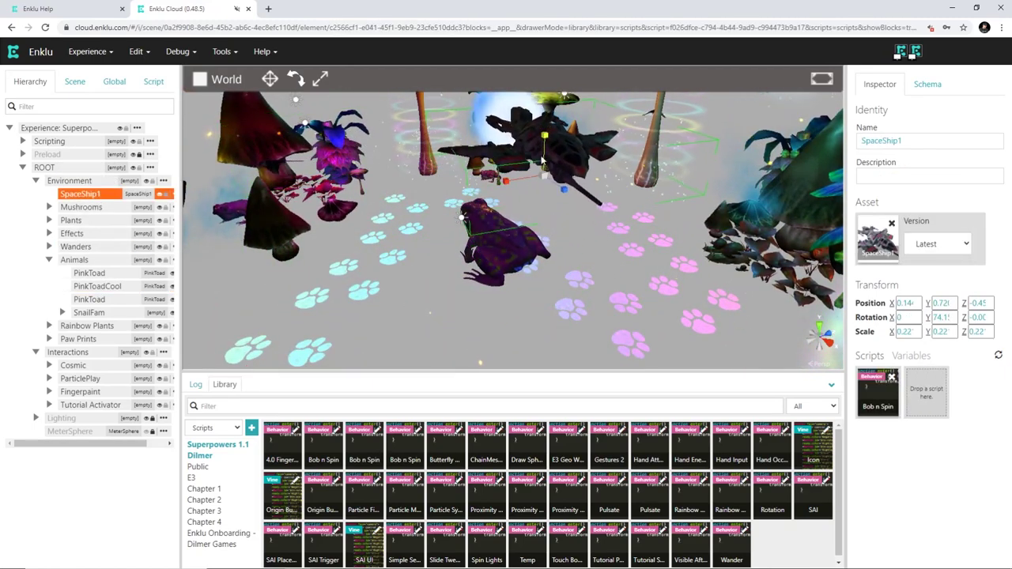
left_click(890, 378)
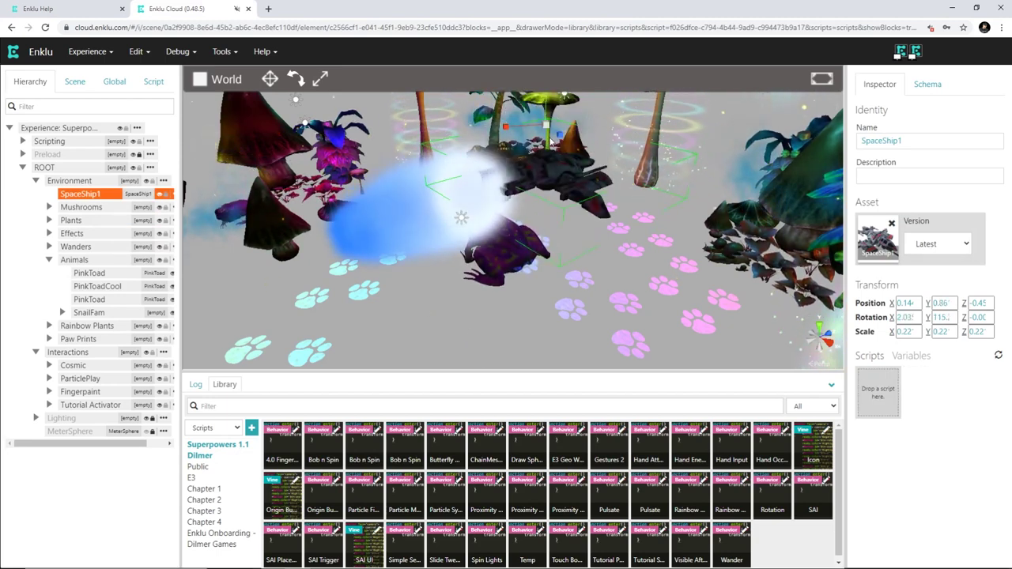
Step: Scale SpaceShip1 up uniformly to about 1.02 and turn it to a Y rotation of about 186 degrees
left_click_drag(545, 127, 586, 144)
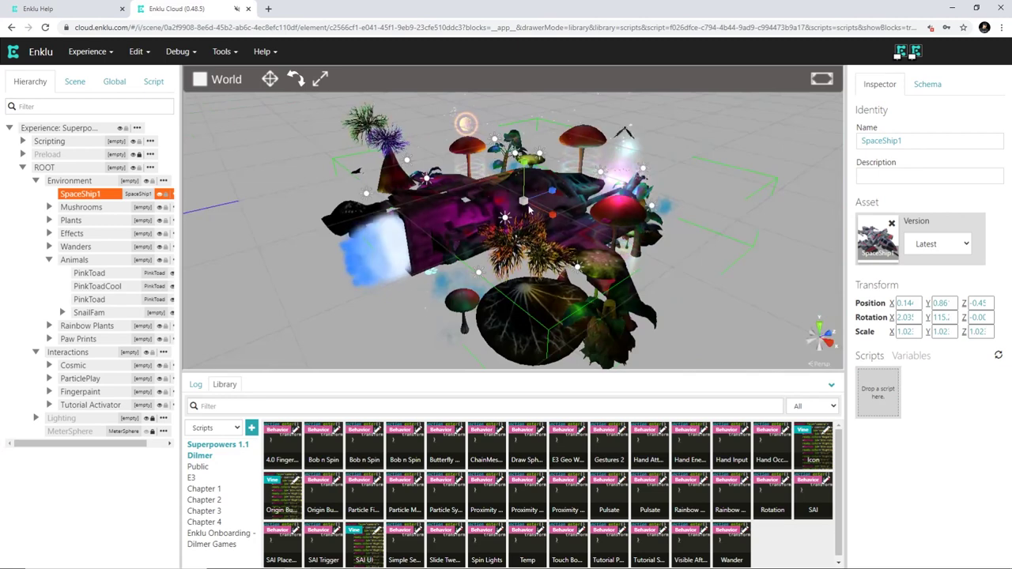
key("e")
left_click_drag(536, 225, 317, 213)
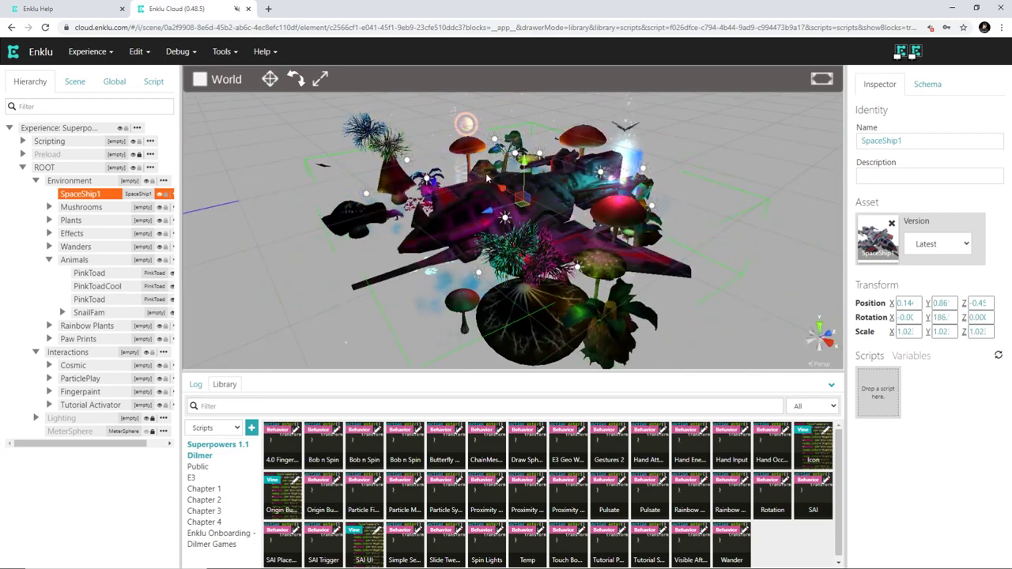
Step: Raise SpaceShip1 above the scene to a Y position of about 2.02 and tilt it about 17 degrees around X
left_click_drag(520, 162, 516, 79)
scroll(506, 116, "down", 4)
key("r")
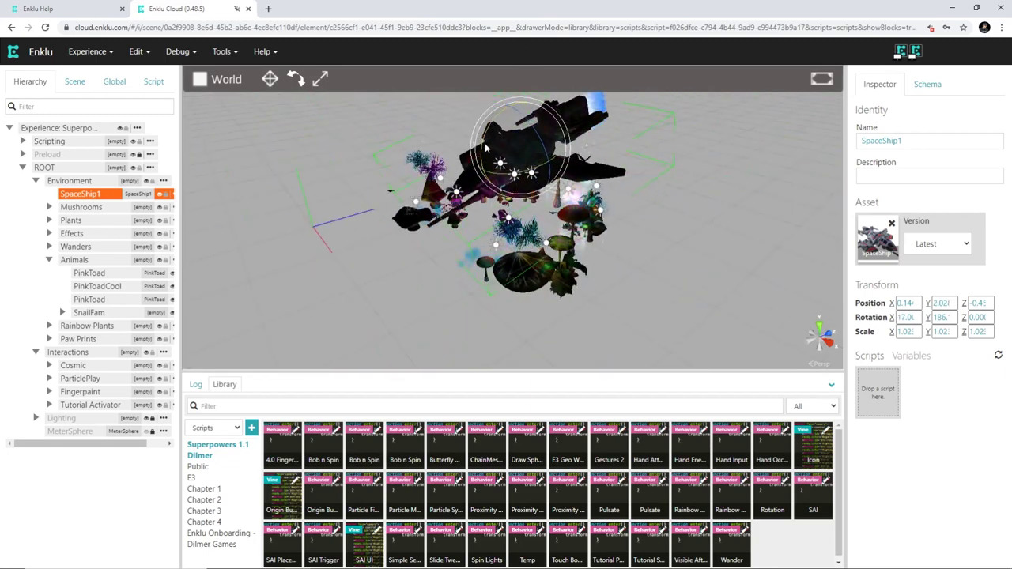
Step: Switch to the Connect window to view the enlarged spaceship through the headset, and return to Enklu Cloud to examine it in the scene
key("alt+Tab")
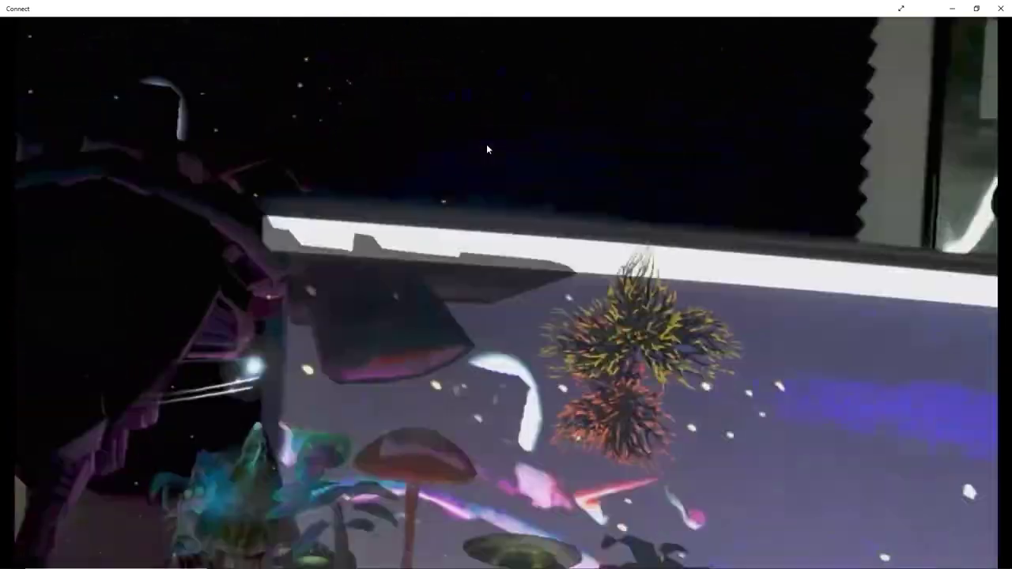
key("alt+Tab")
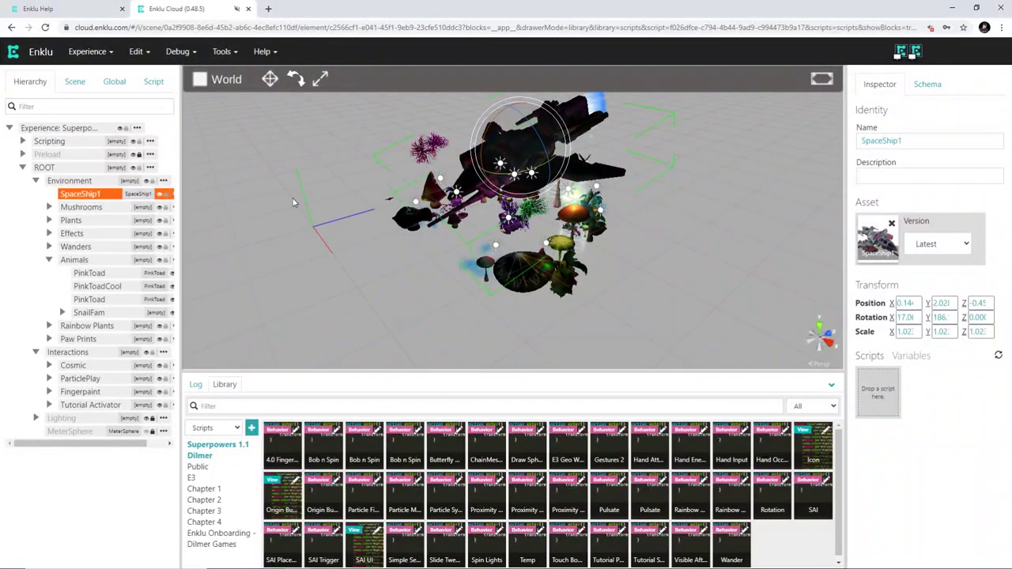
scroll(531, 187, "down", 3)
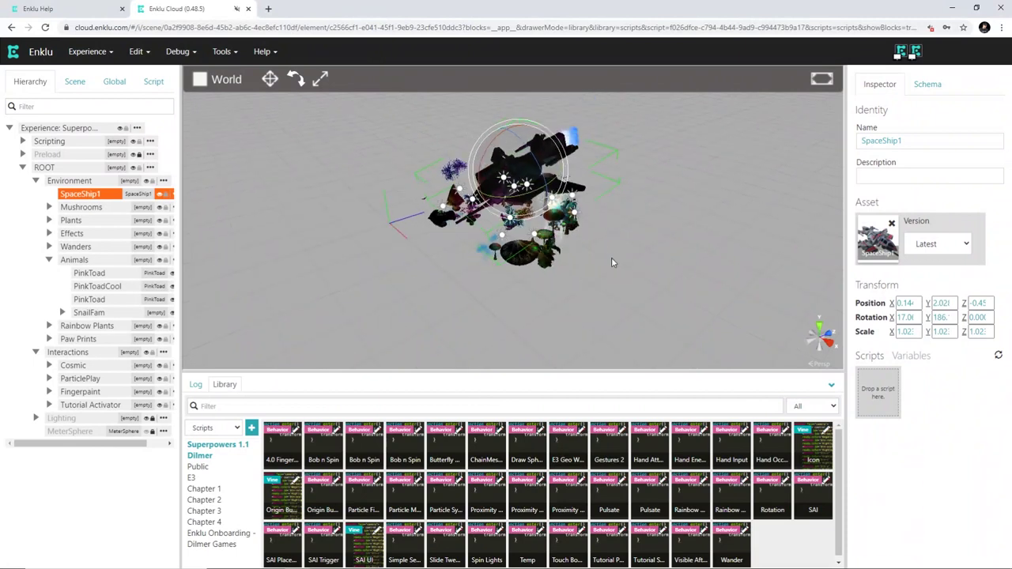
middle_click_drag(611, 257, 592, 289)
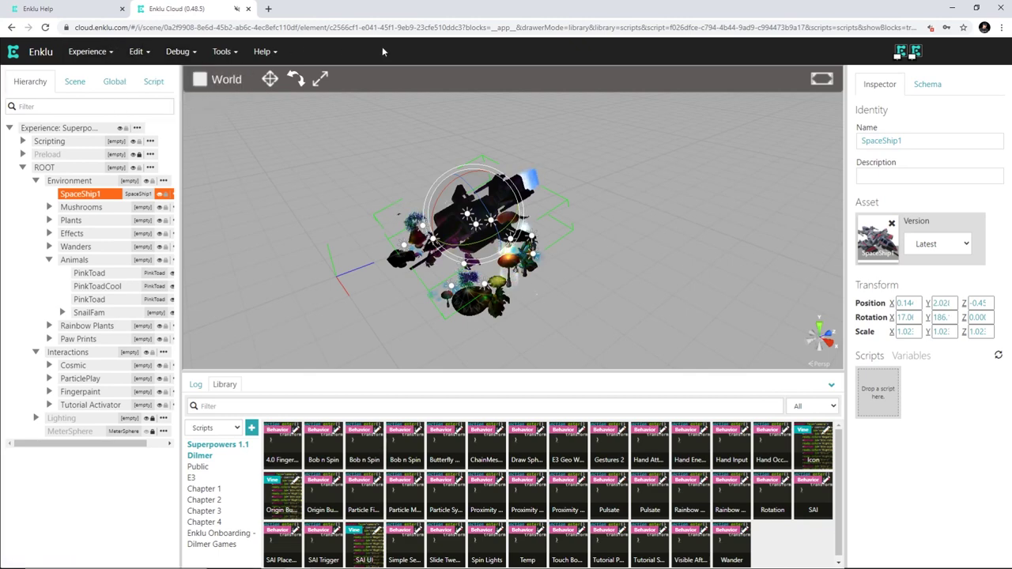
scroll(580, 213, "down", 3)
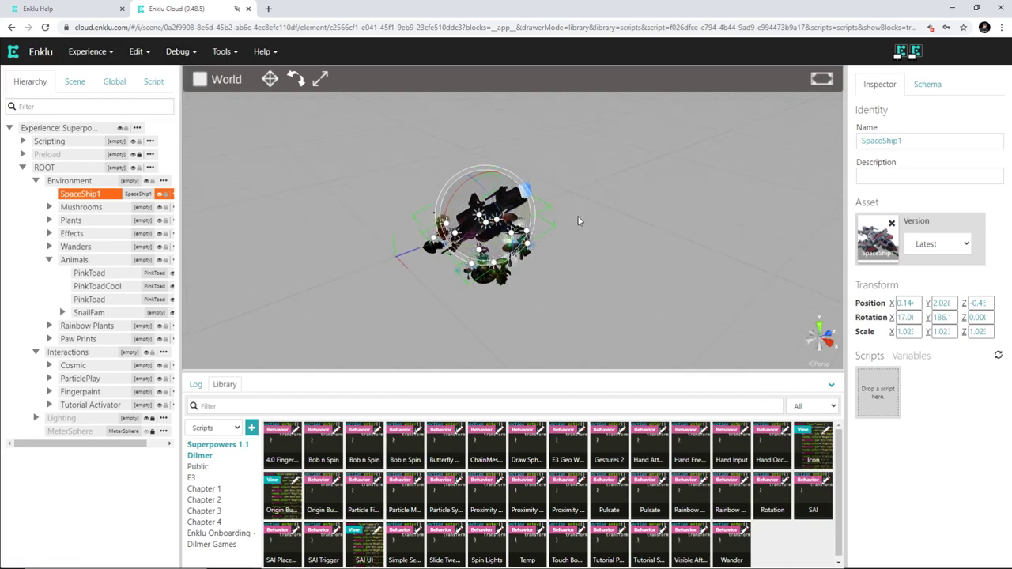
scroll(578, 214, "up", 5)
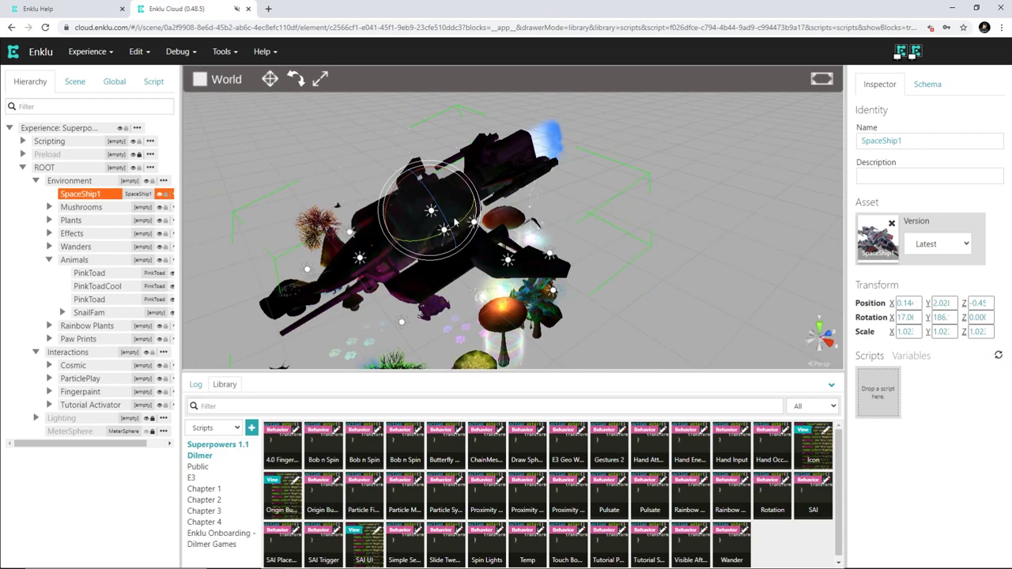